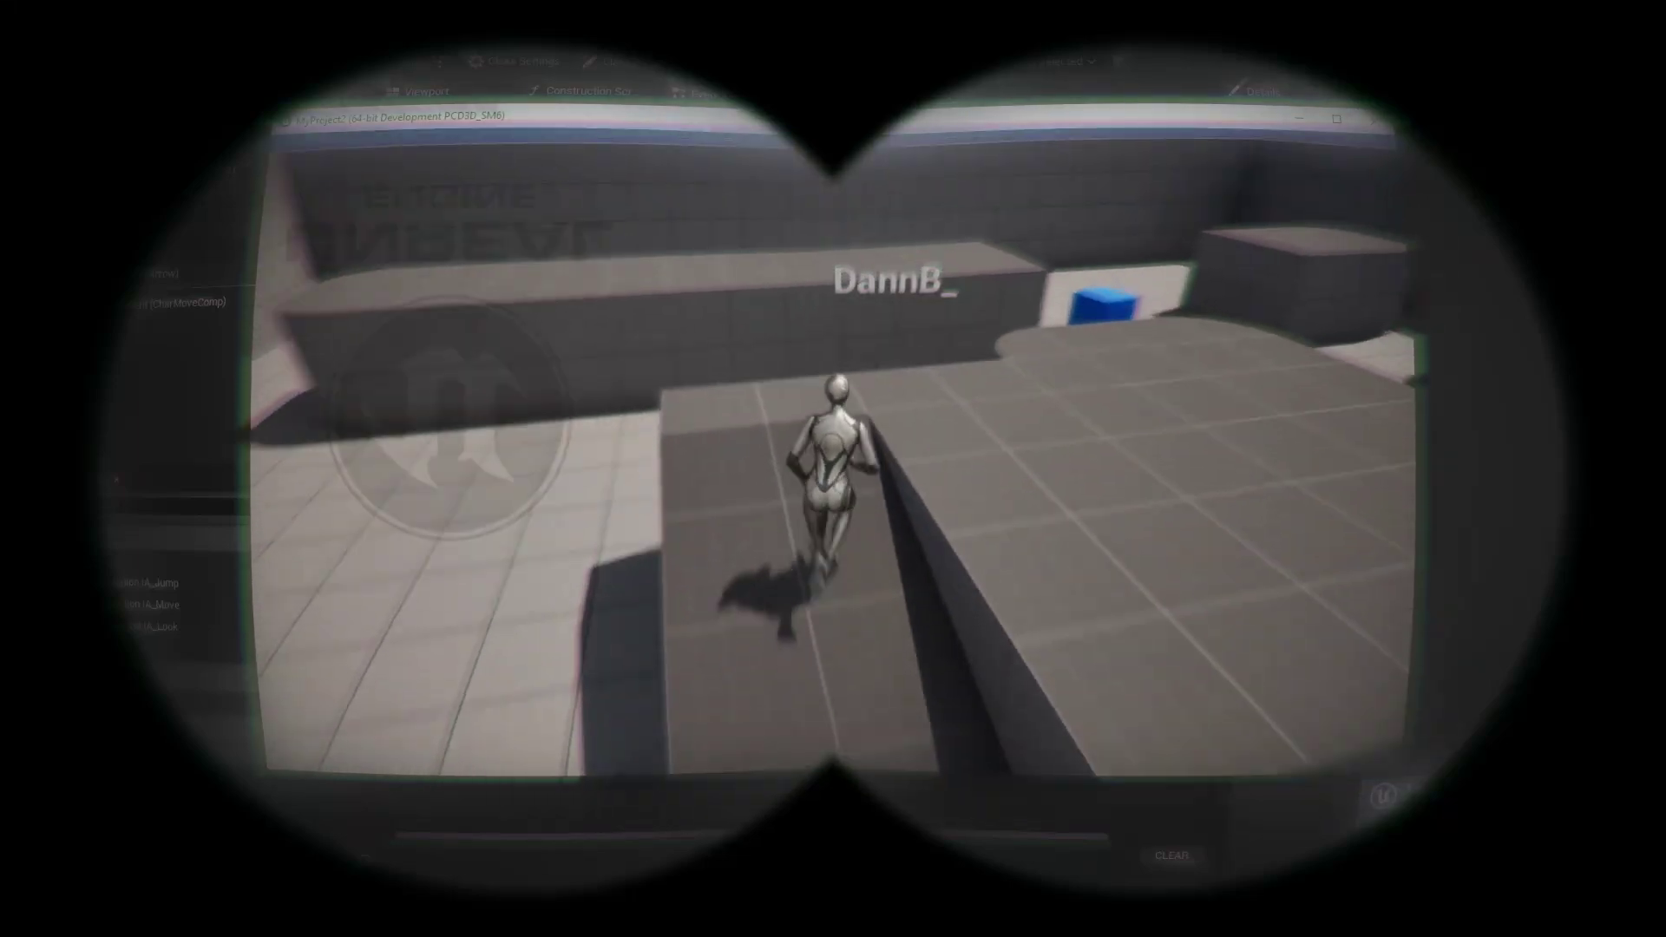
{"action": "key", "text": "space"}
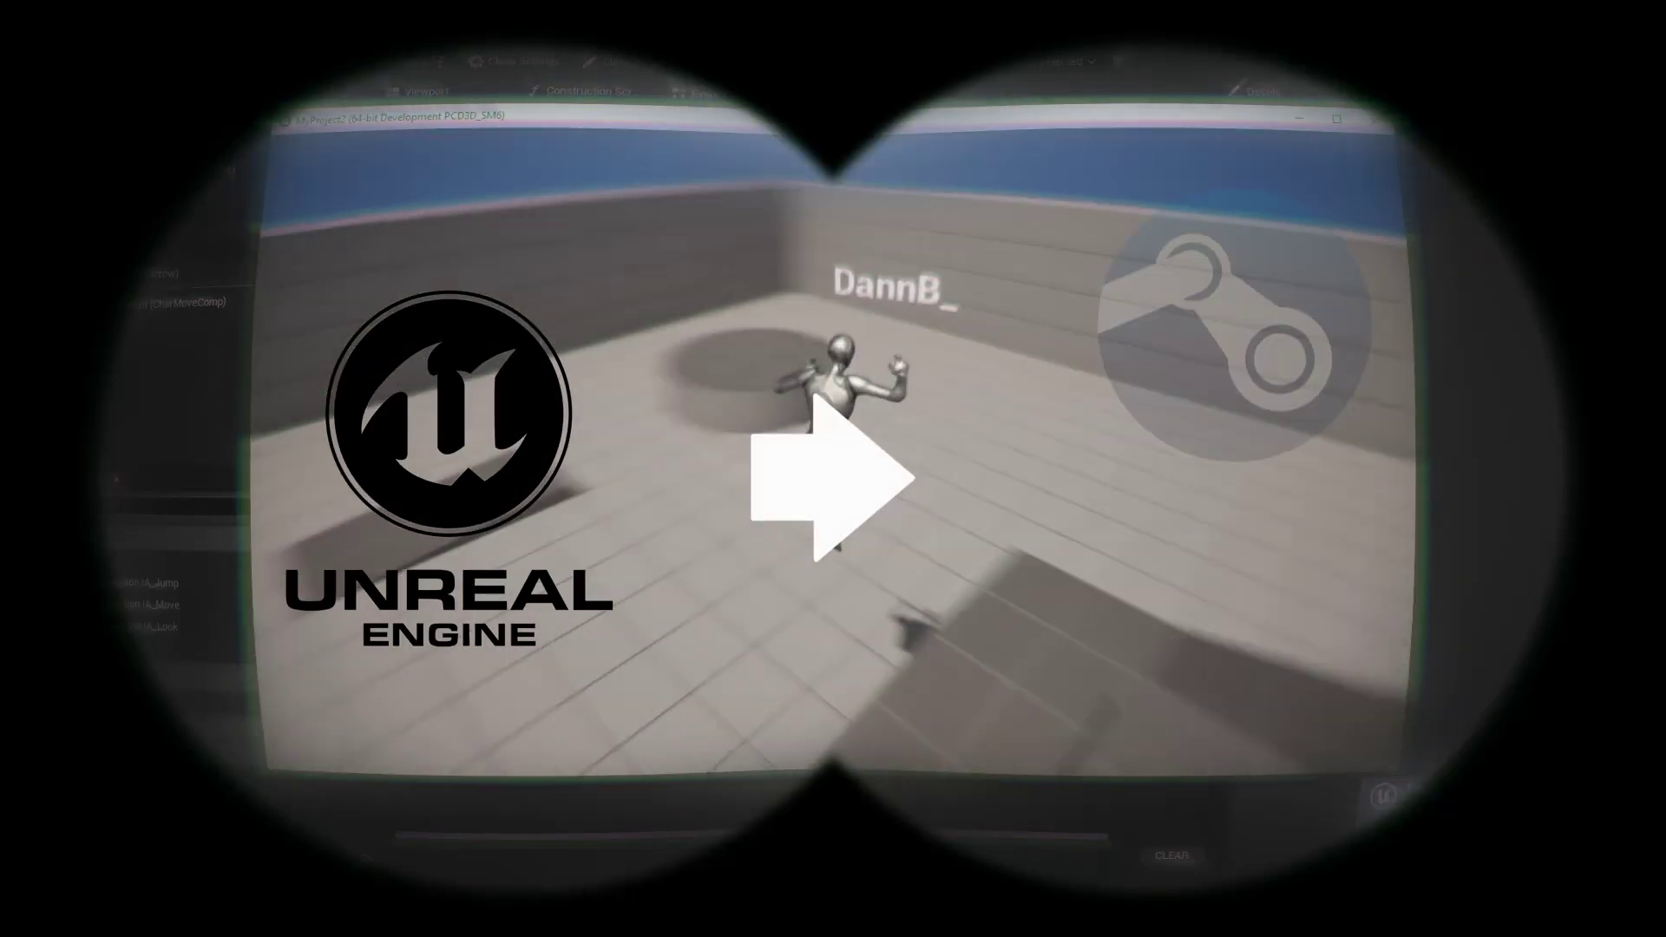
{"action": "key", "text": "space"}
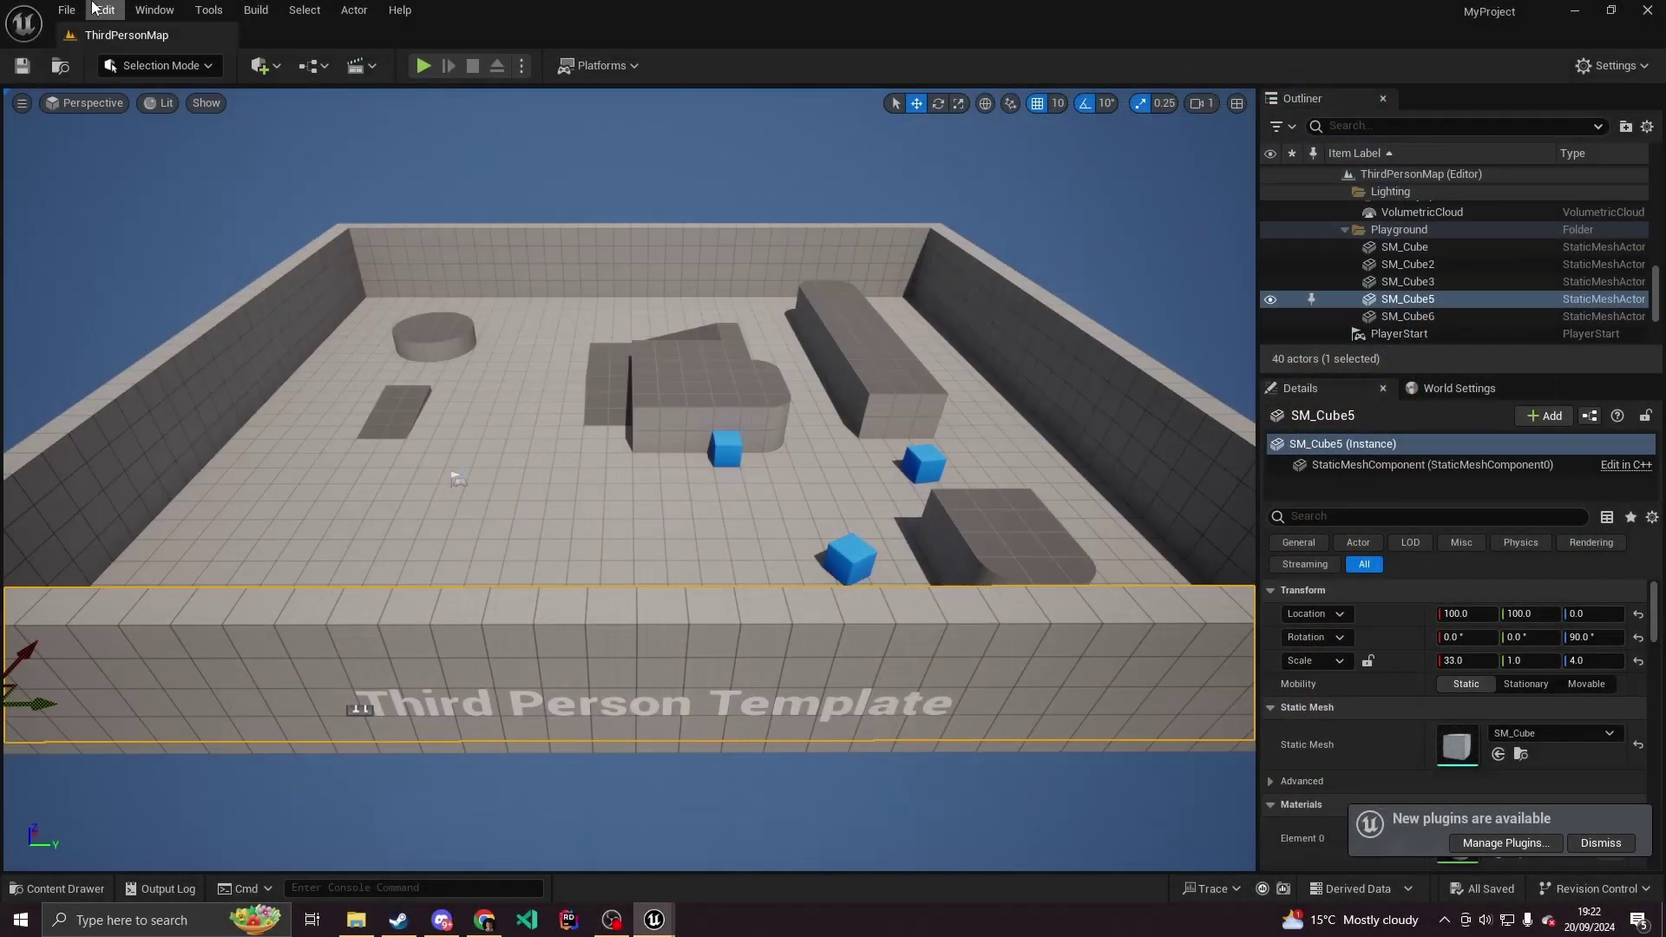
Step: Find the Steam plugins, enable Online Subsystem Steam and restart the editor
{"action": "left_click", "coordinate": [108, 10]}
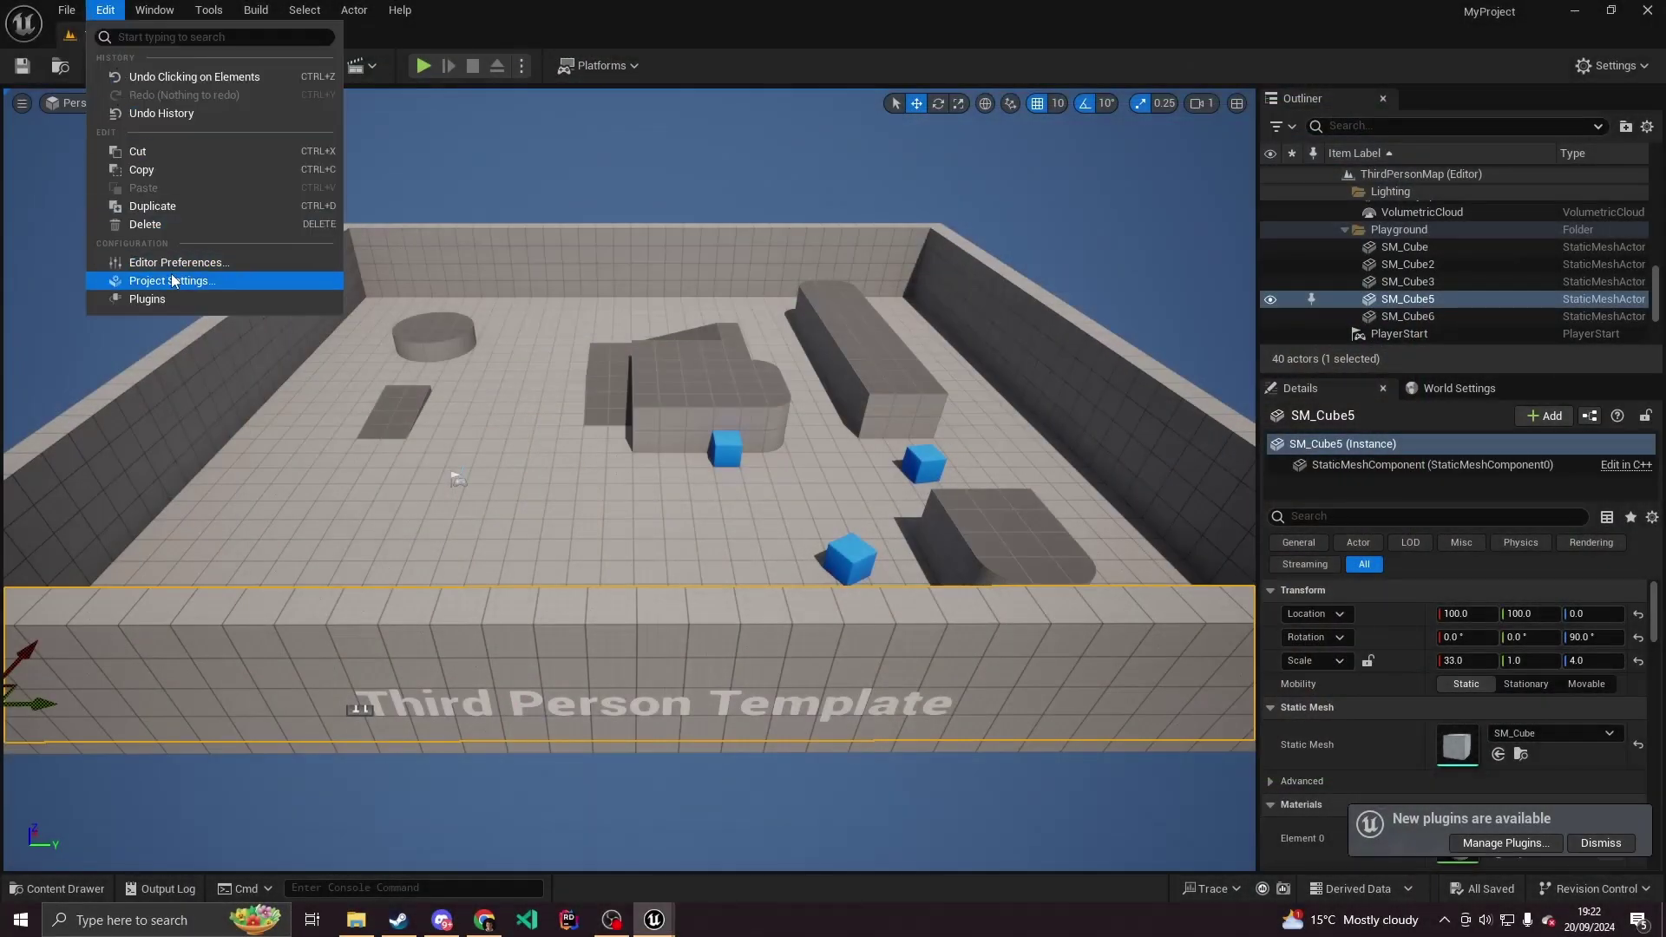
{"action": "left_click", "coordinate": [147, 299]}
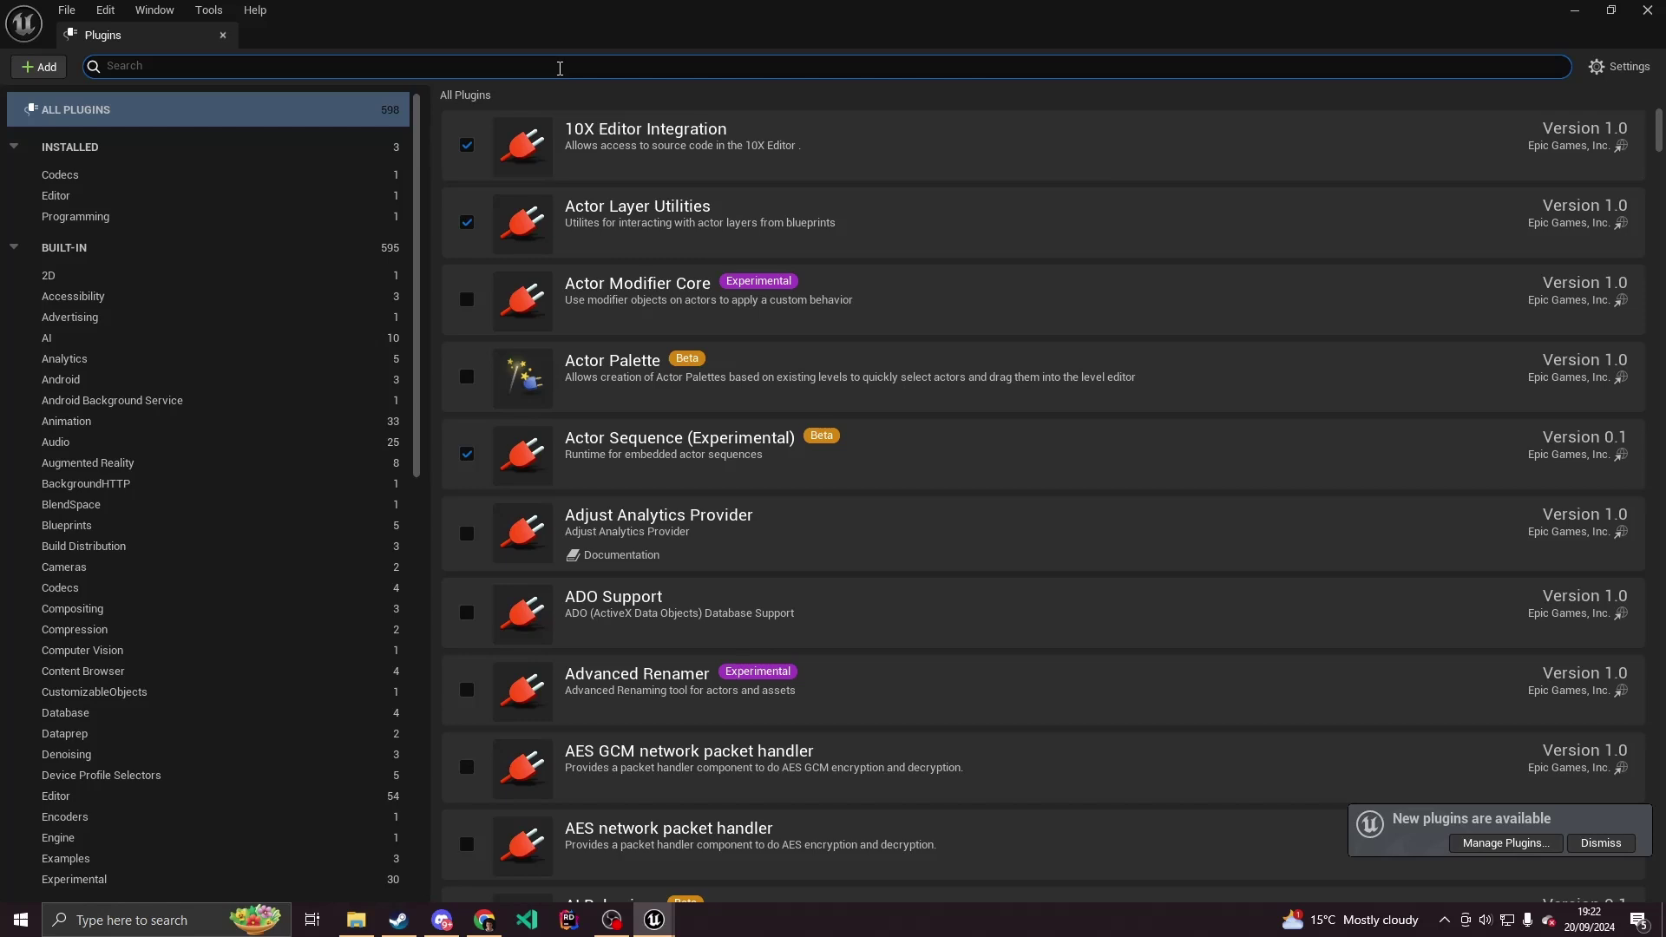
{"action": "type", "text": "steam"}
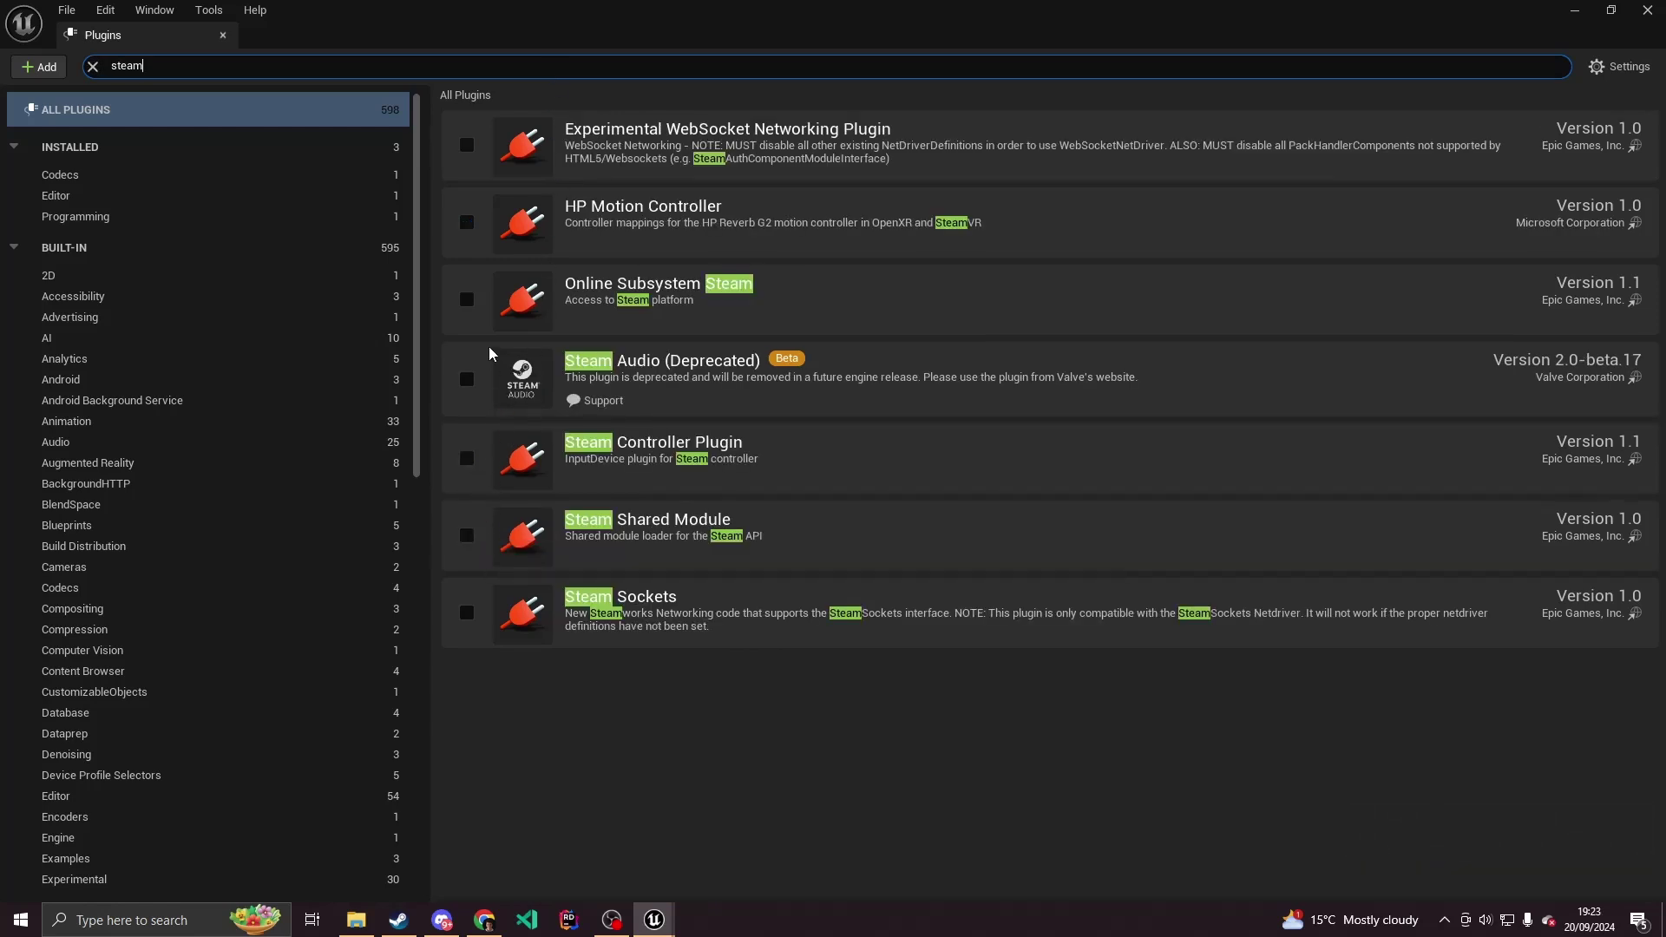
{"action": "left_click", "coordinate": [466, 299]}
{"action": "left_click", "coordinate": [1590, 865]}
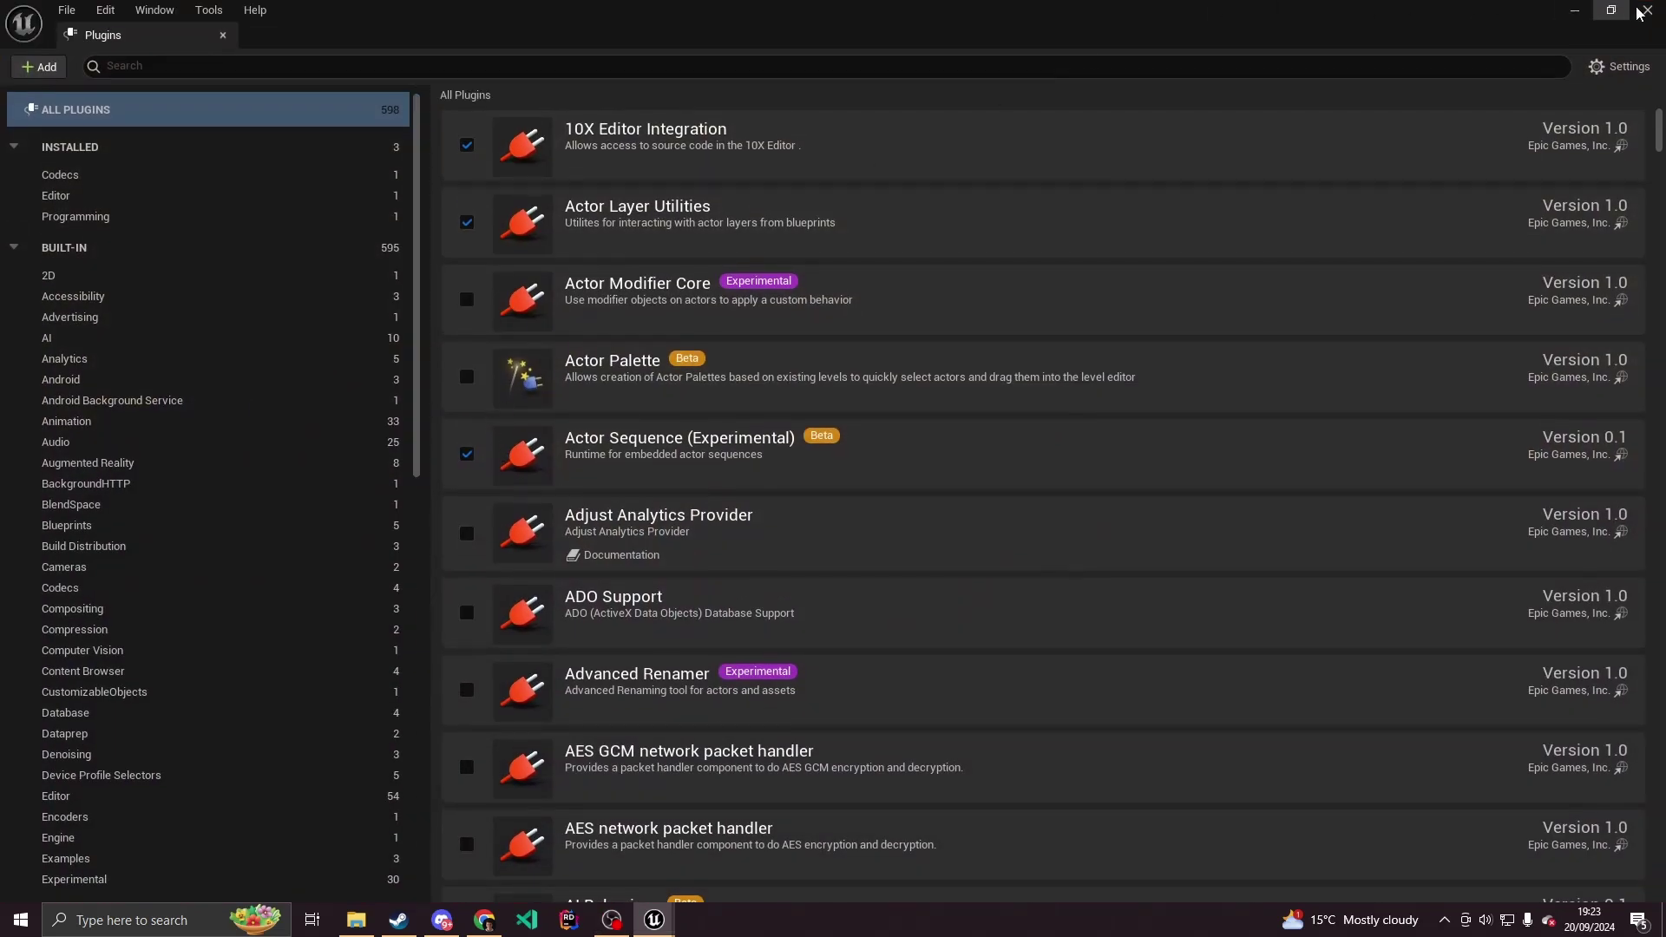
Step: Close the editor and open DefaultEngine.ini from the Games\MyProject\Config folder on the SSD-2 (E:) drive
{"action": "left_click", "coordinate": [1648, 12]}
{"action": "left_click", "coordinate": [1646, 11]}
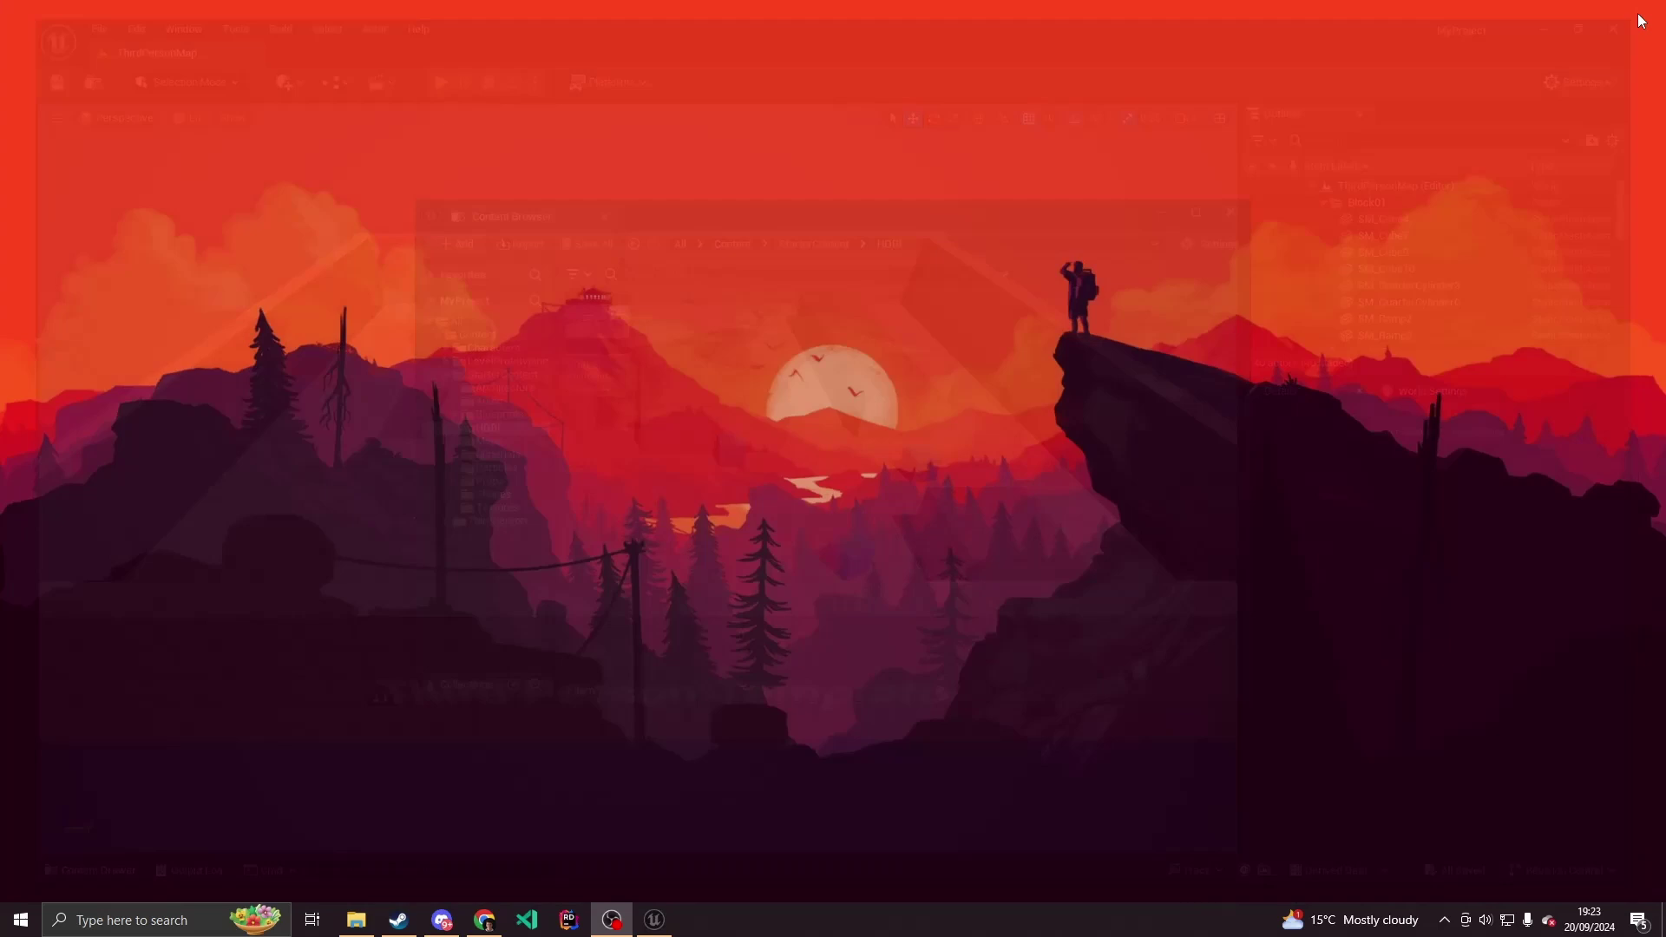
{"action": "left_click", "coordinate": [356, 921]}
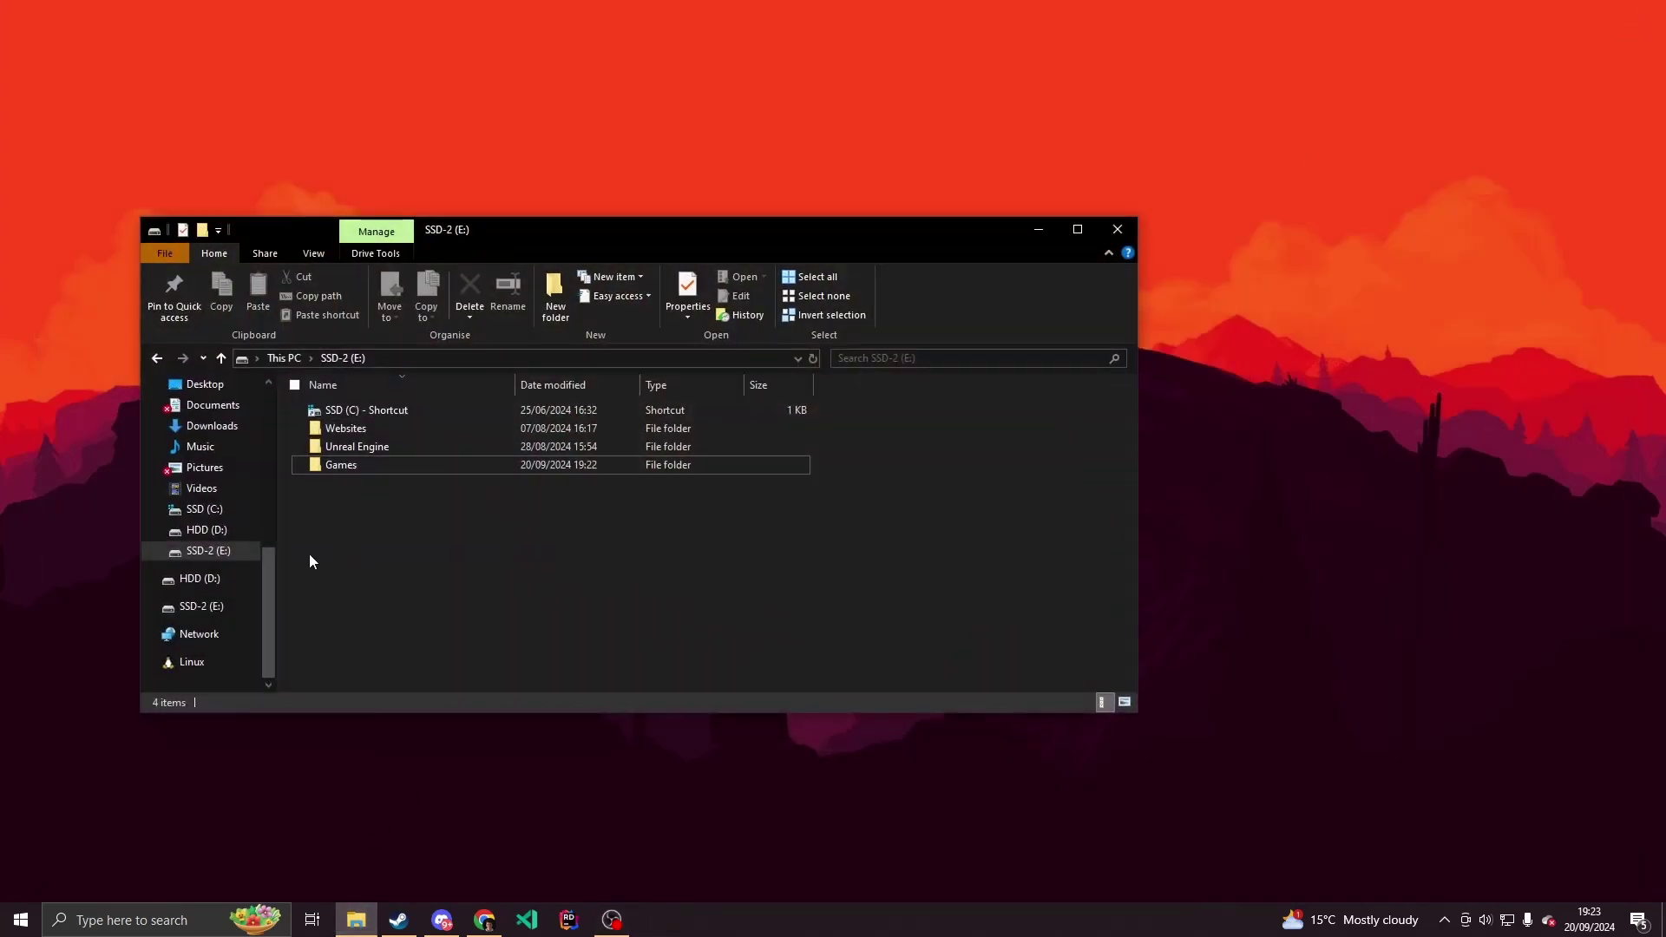
{"action": "double_click", "coordinate": [361, 467]}
{"action": "double_click", "coordinate": [367, 466]}
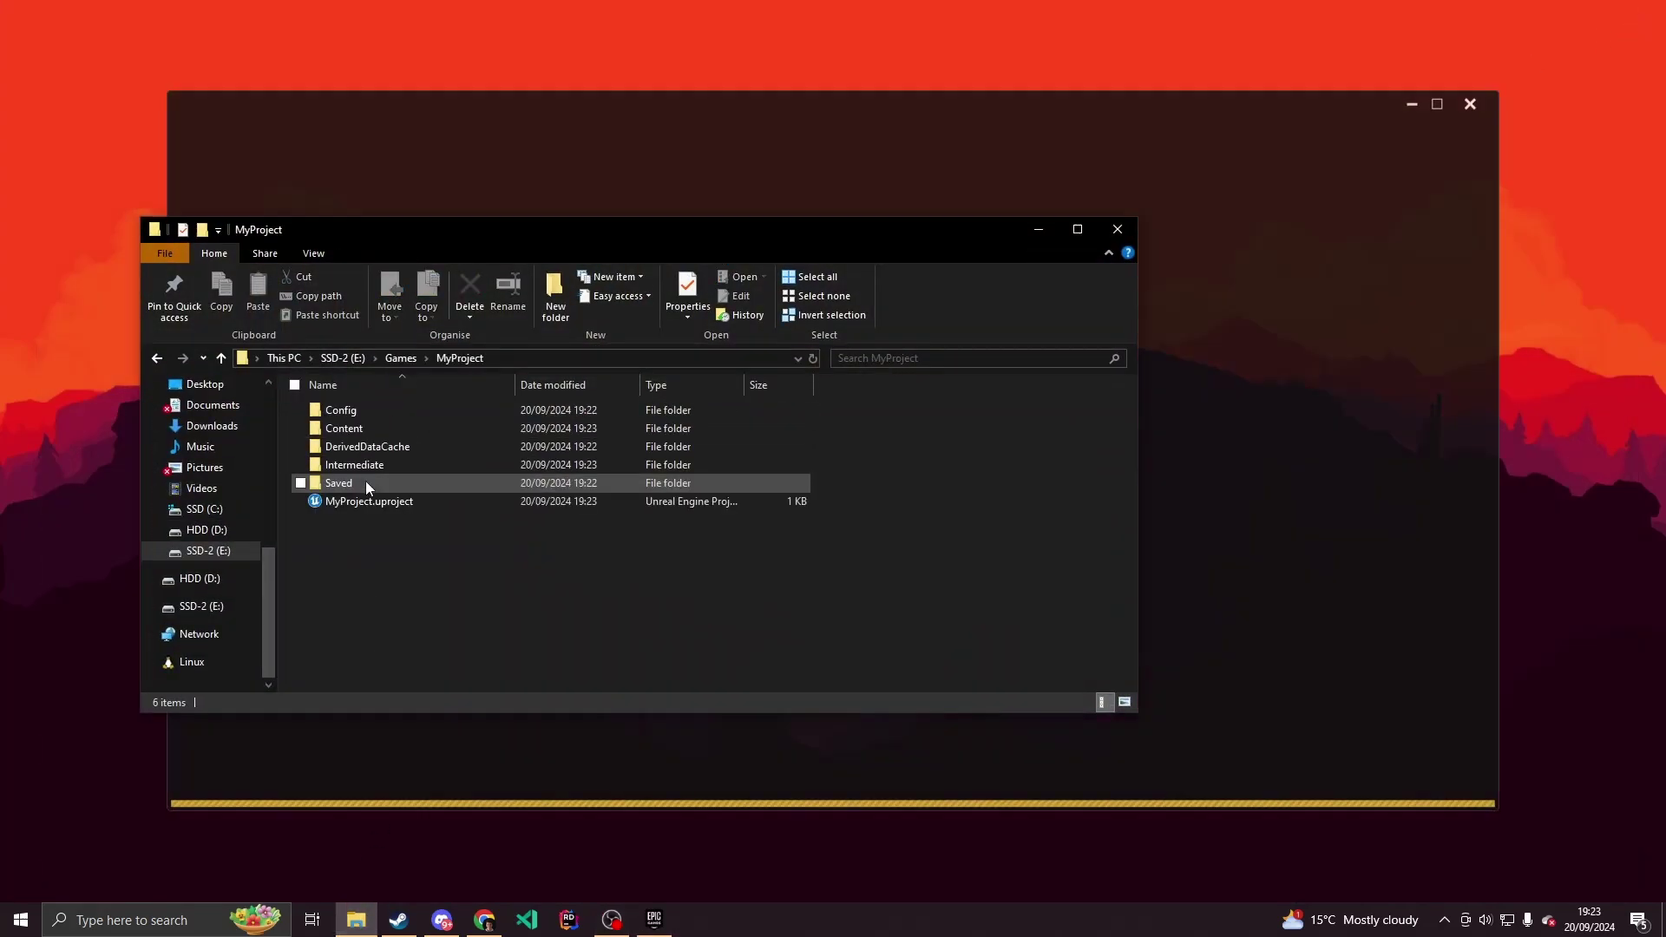
{"action": "double_click", "coordinate": [372, 412]}
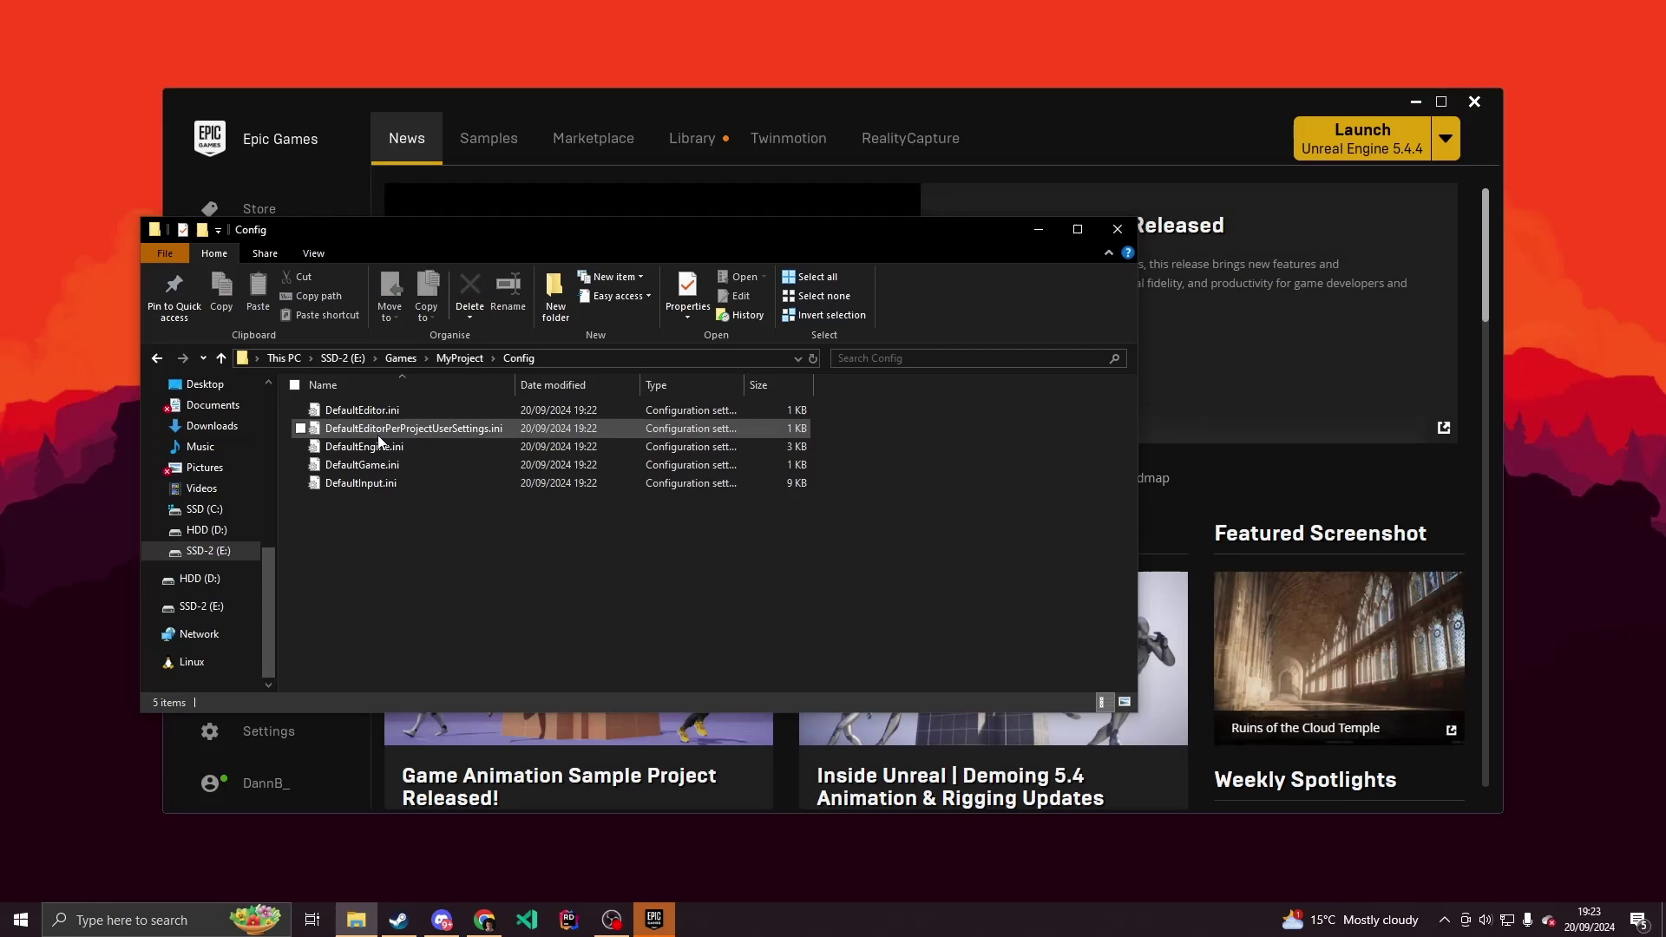
{"action": "double_click", "coordinate": [382, 448]}
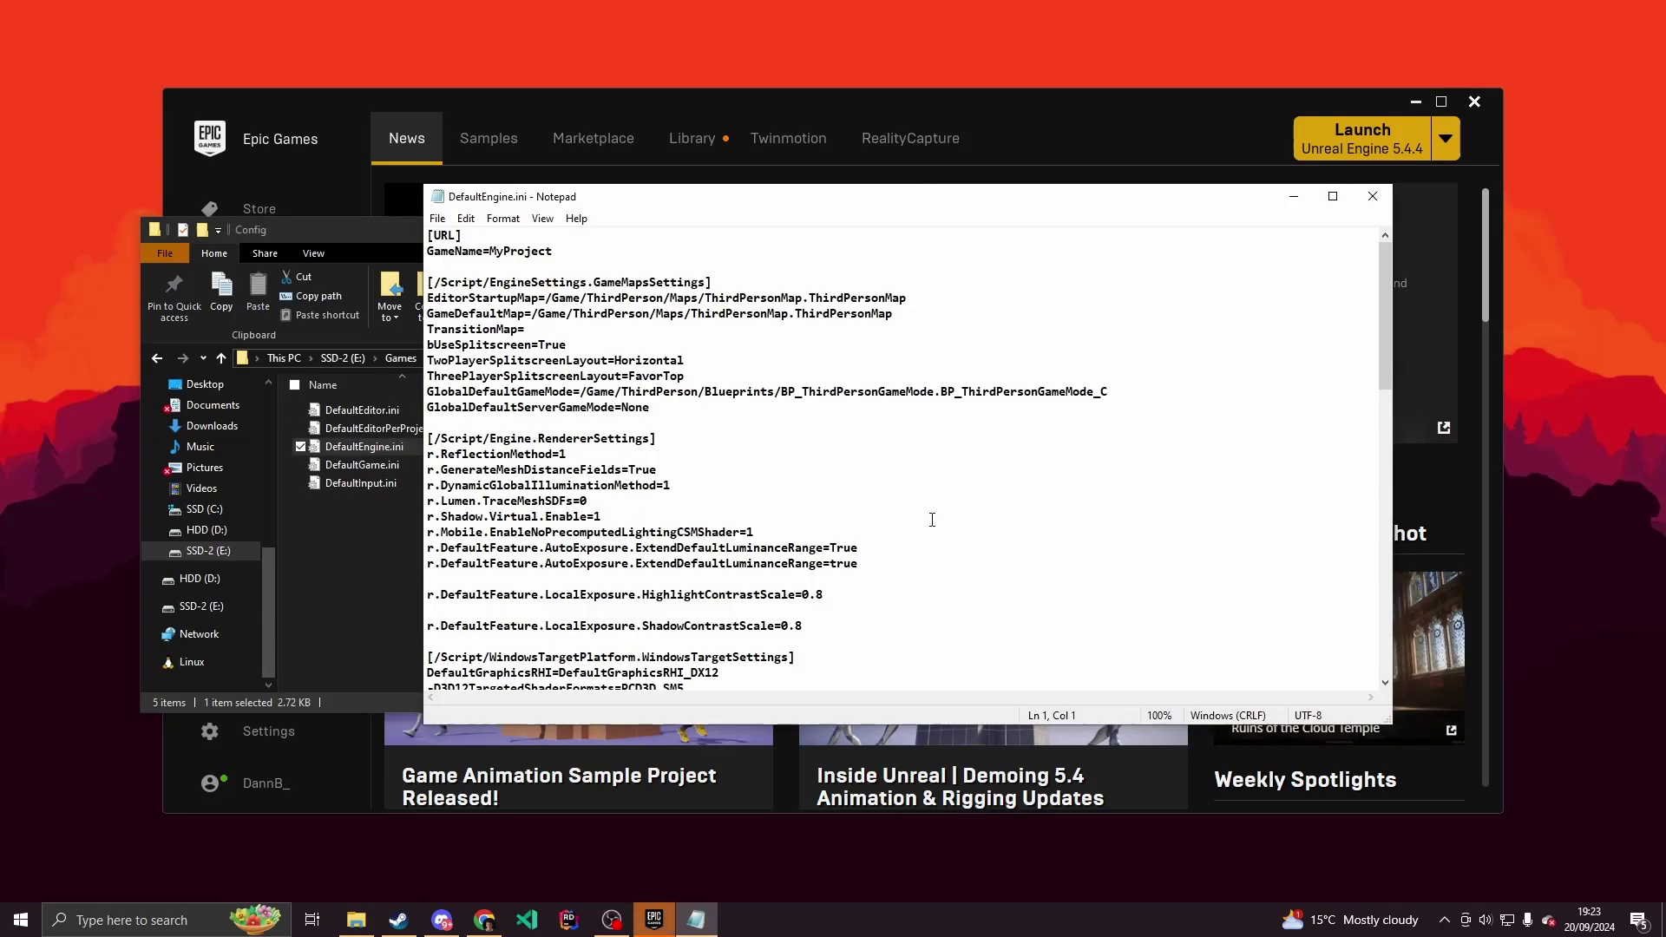
Step: Paste the Steam net driver and online subsystem configuration, with SteamDevAppId=480, at the end of DefaultEngine.ini
{"action": "left_click_drag", "start_coordinate": [1380, 334], "coordinate": [1364, 625]}
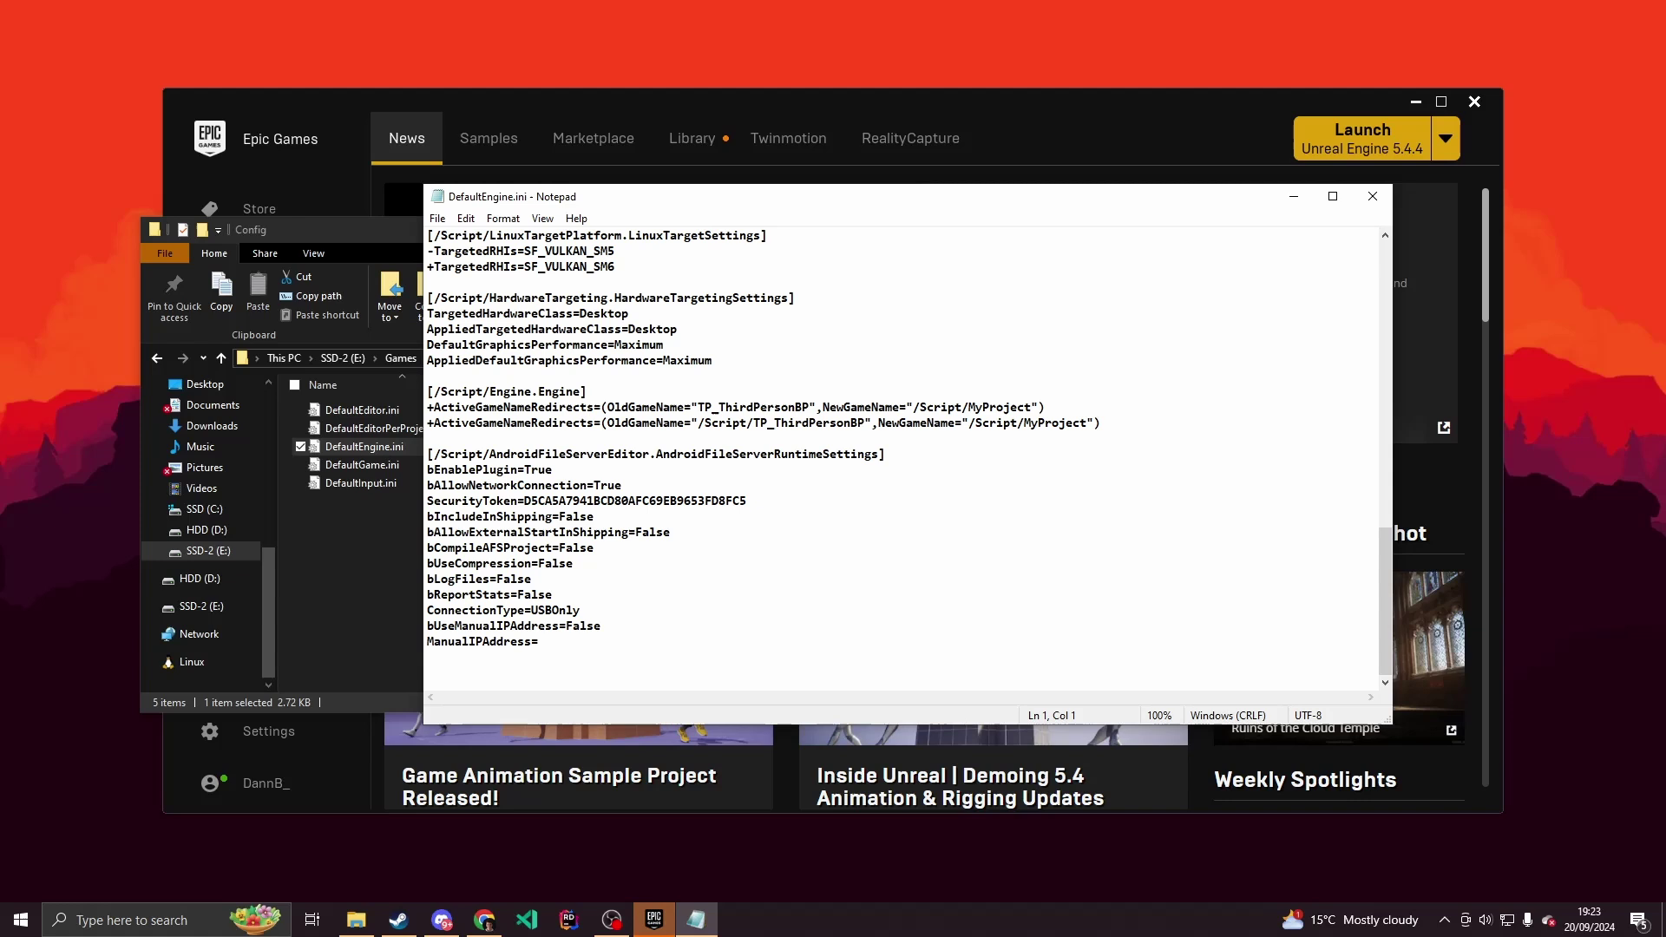
{"action": "left_click", "coordinate": [546, 663]}
{"action": "key", "text": "ctrl+v"}
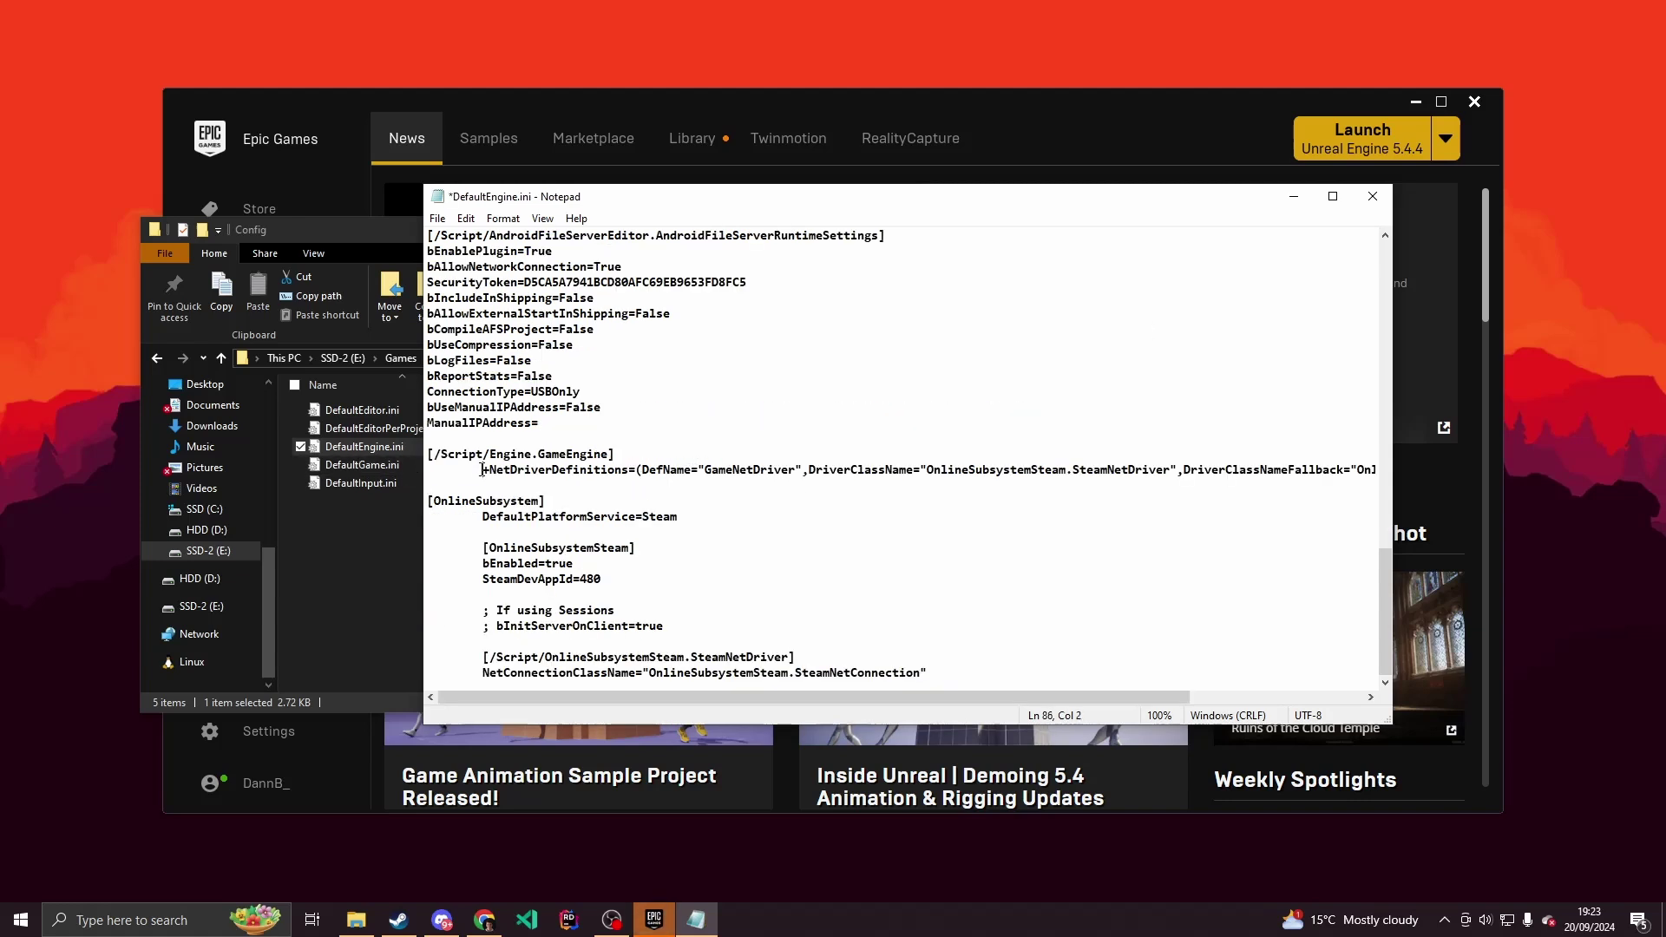
Step: Remove the indentation, the commented session lines and the extra blank lines from the pasted Steam configuration
{"action": "key", "text": "BackSpace"}
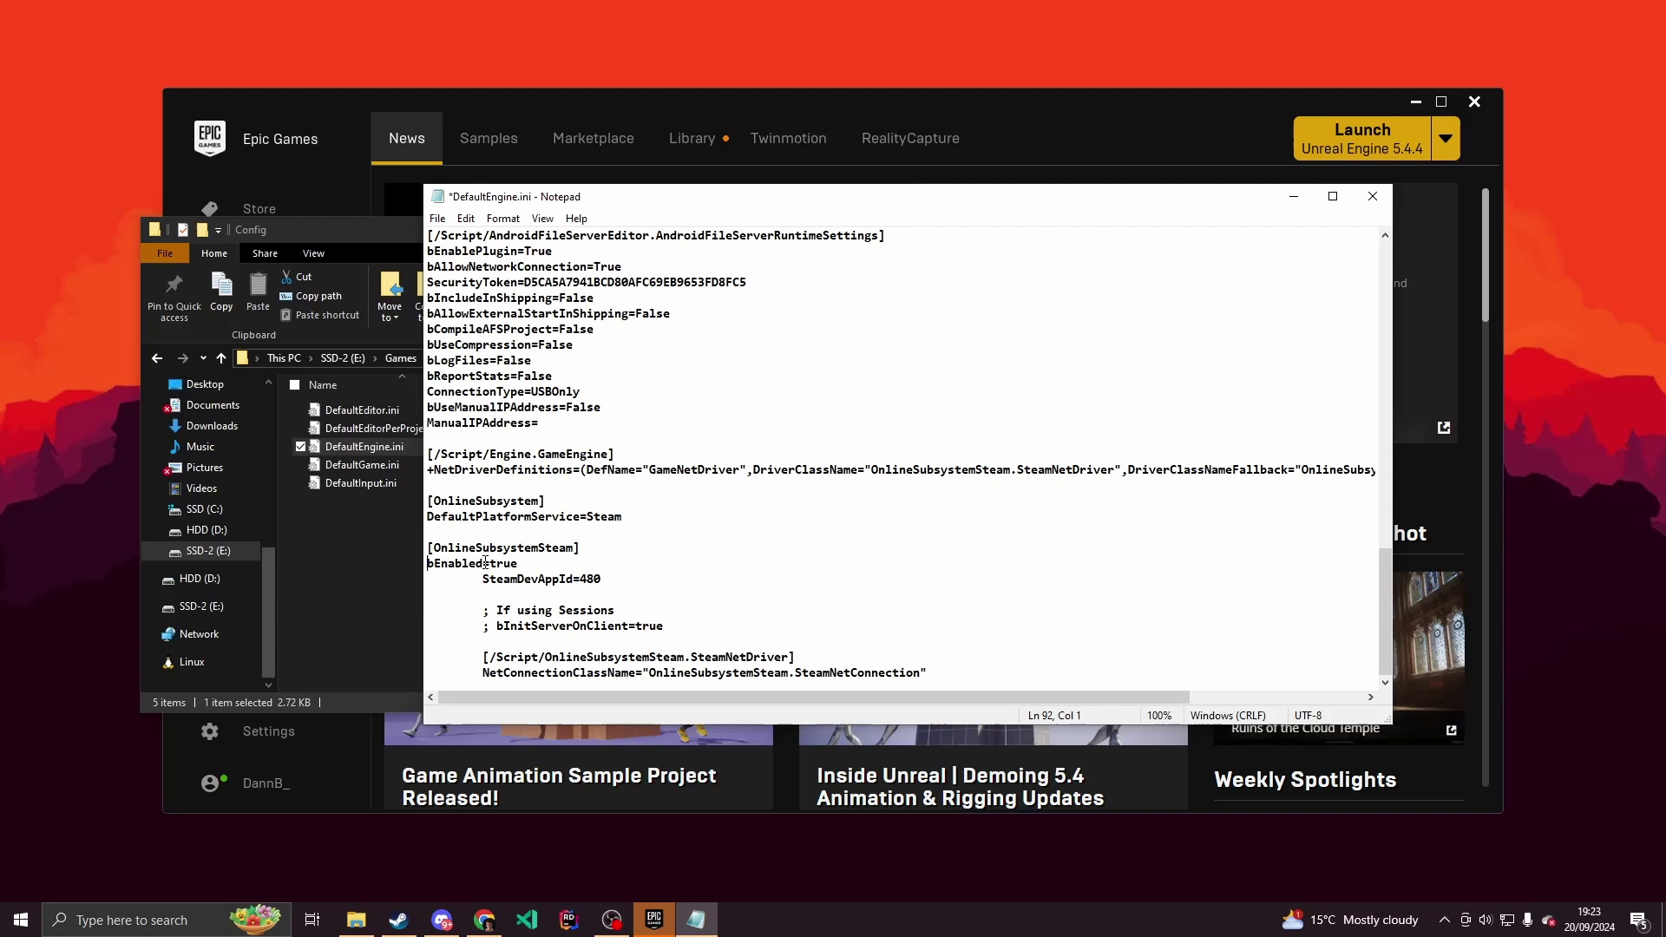
{"action": "left_click_drag", "start_coordinate": [657, 629], "coordinate": [430, 610]}
{"action": "key", "text": "BackSpace"}
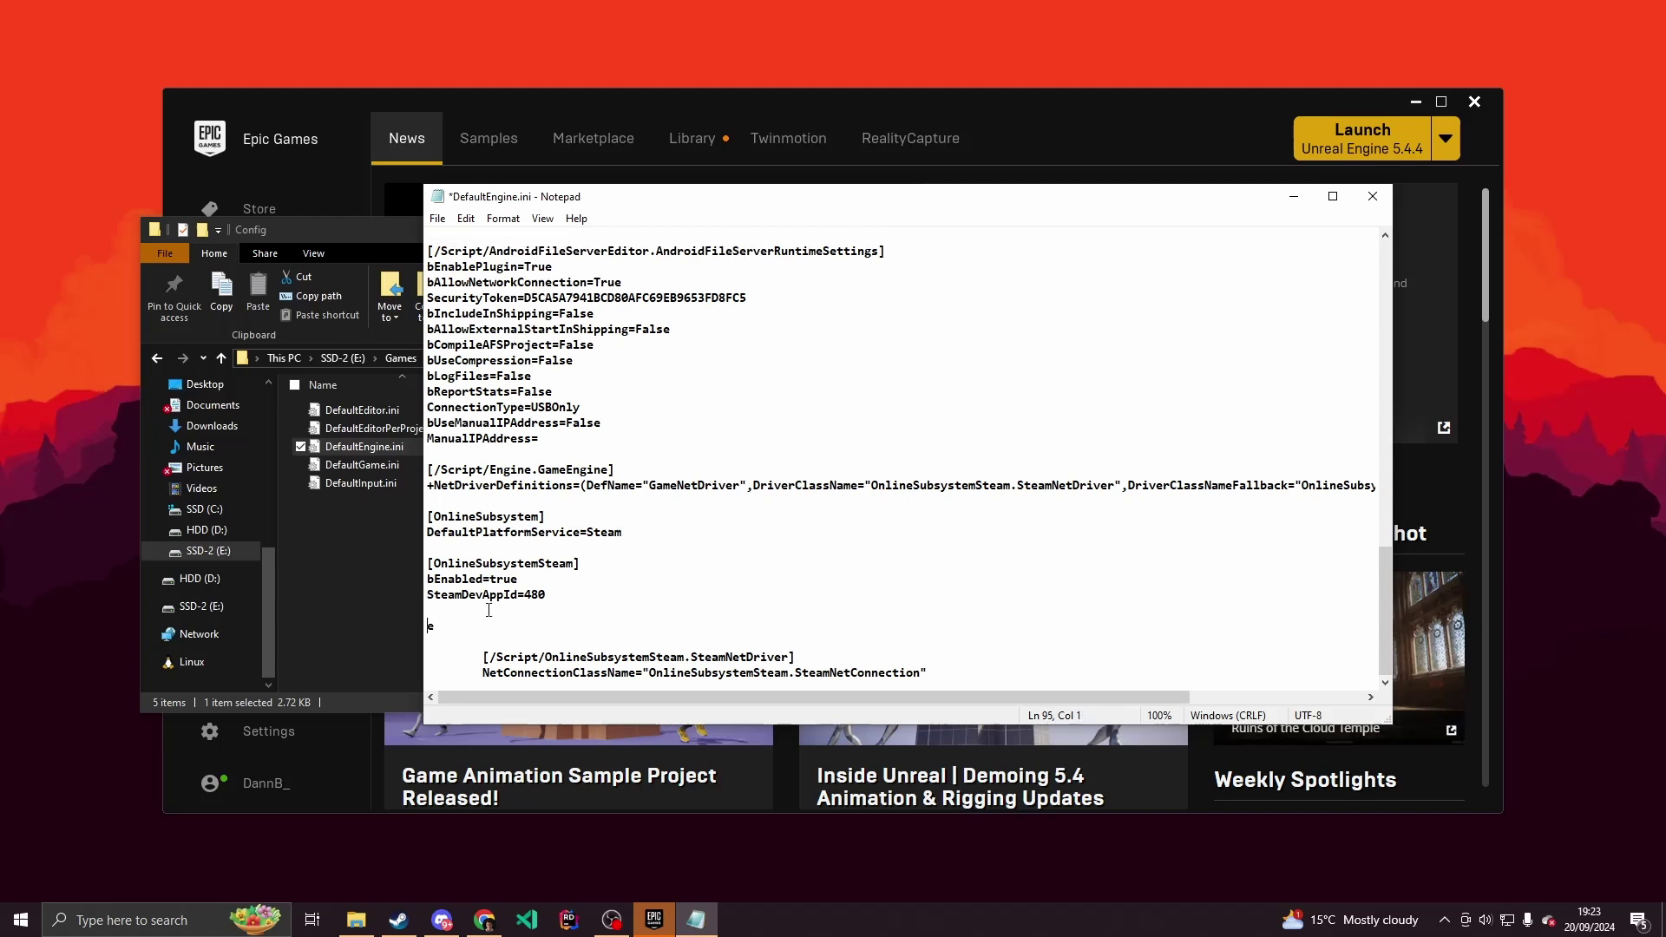
{"action": "key", "text": "BackSpace"}
{"action": "left_click", "coordinate": [482, 674]}
{"action": "key", "text": "BackSpace"}
{"action": "left_click", "coordinate": [476, 638]}
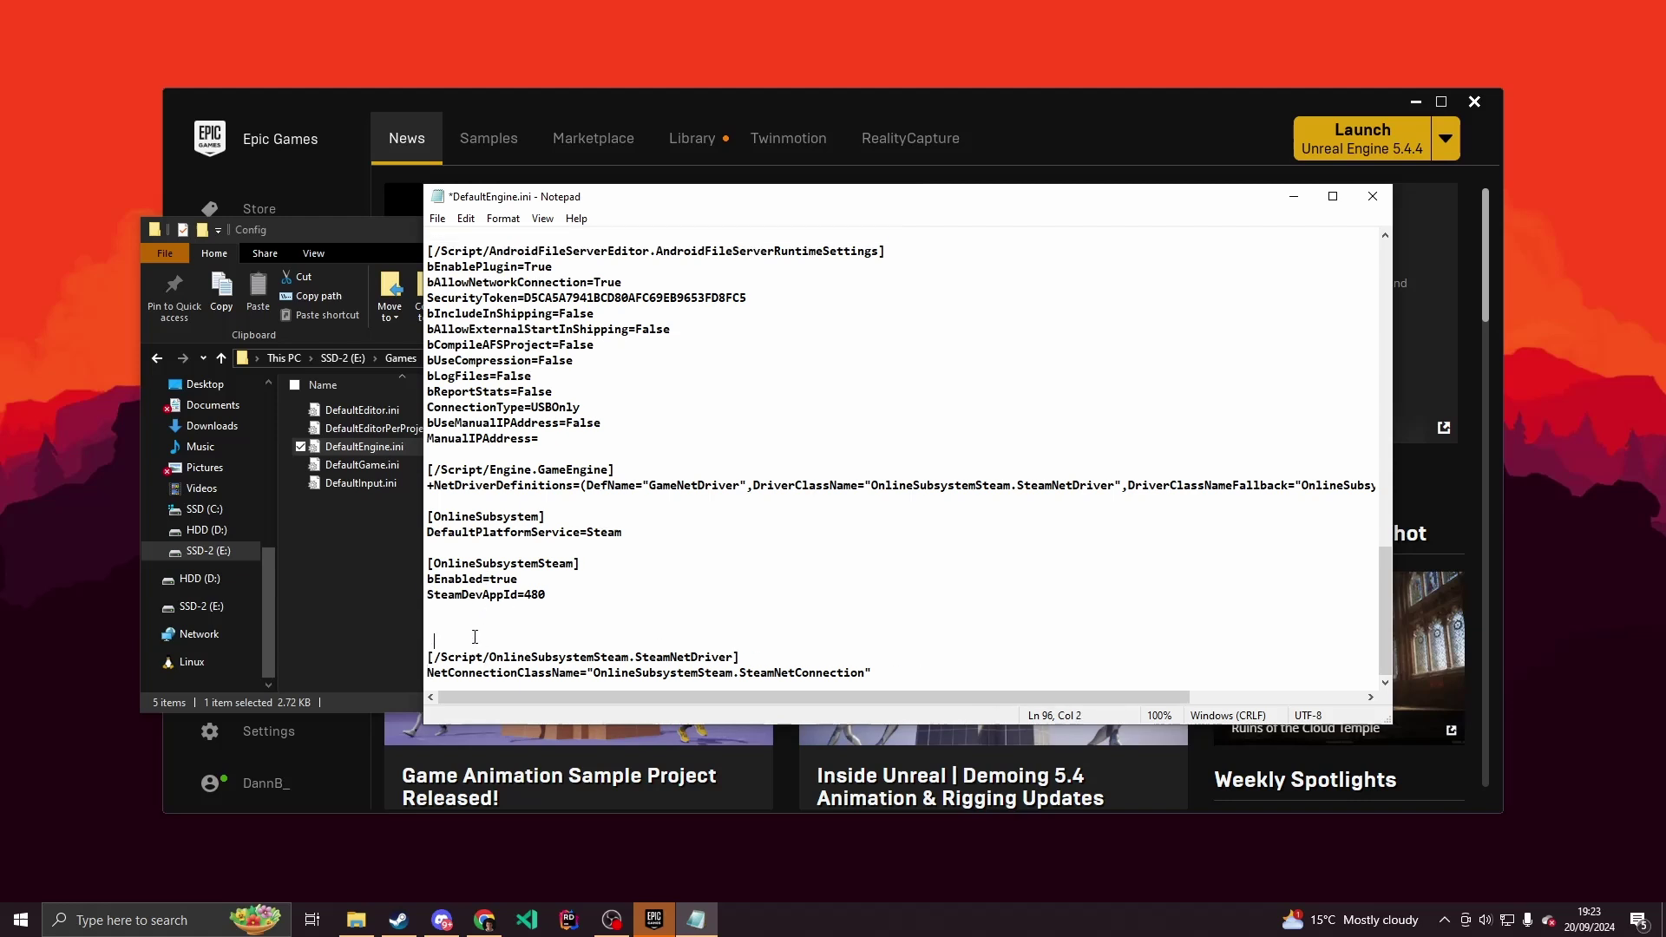
{"action": "key", "text": "BackSpace"}
{"action": "key", "text": "BackSpace"}
{"action": "key", "text": "BackSpace"}
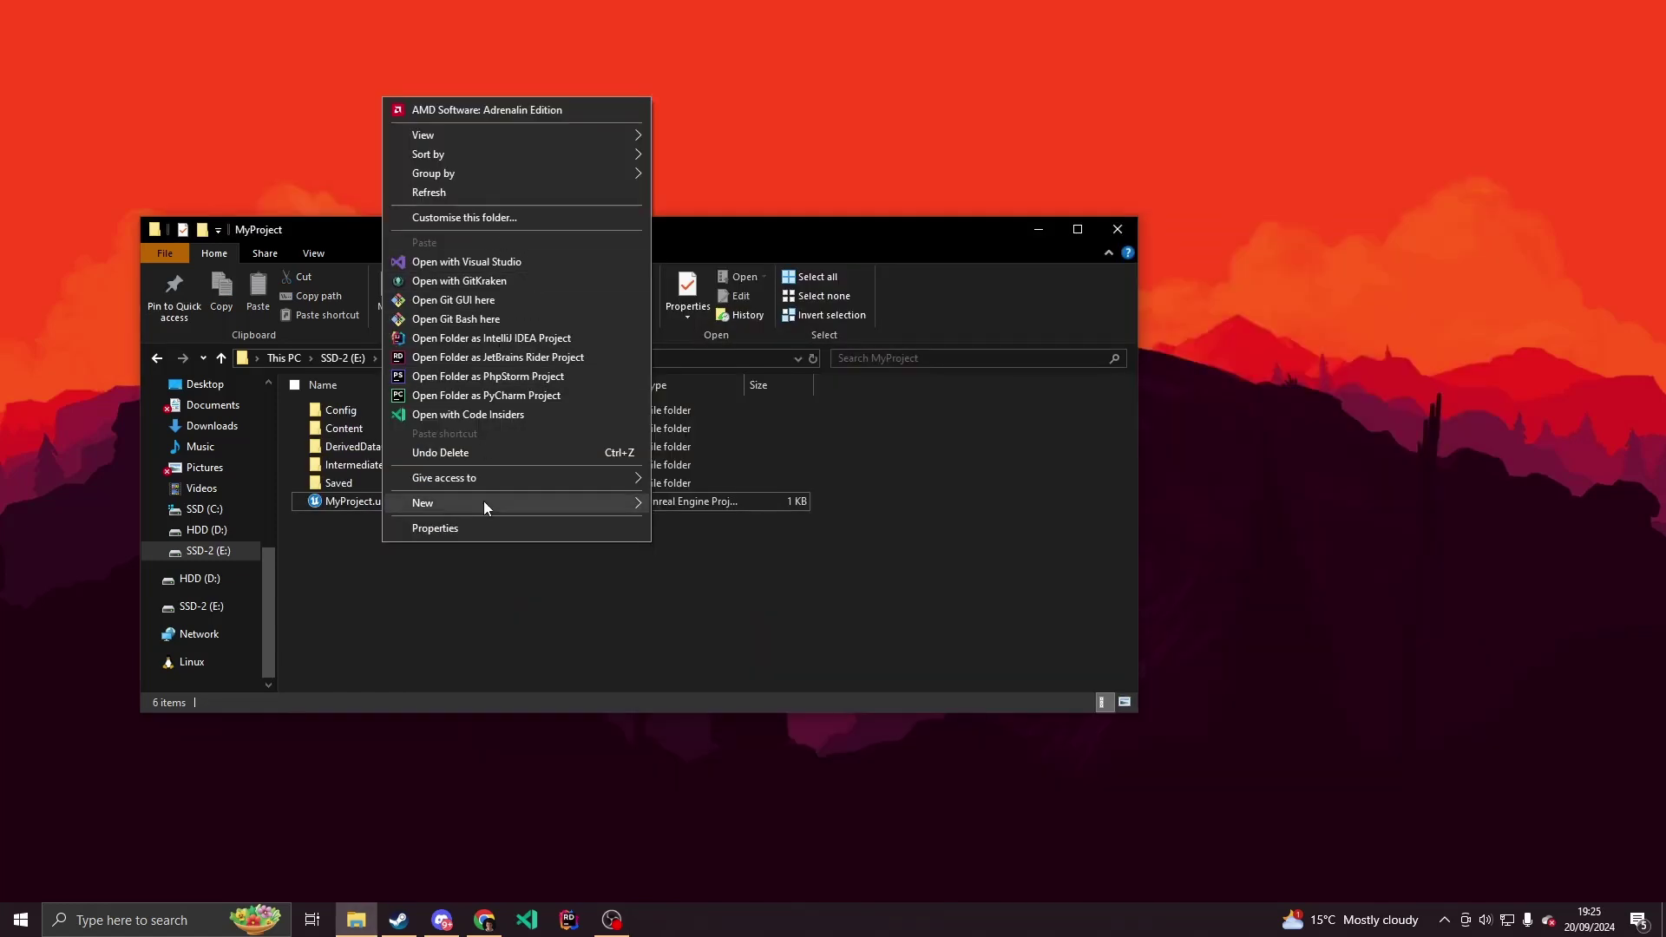
Step: Create a folder named Plugins in the MyProject folder and open it
{"action": "mouse_move", "coordinate": [482, 502]}
{"action": "left_click", "coordinate": [705, 503]}
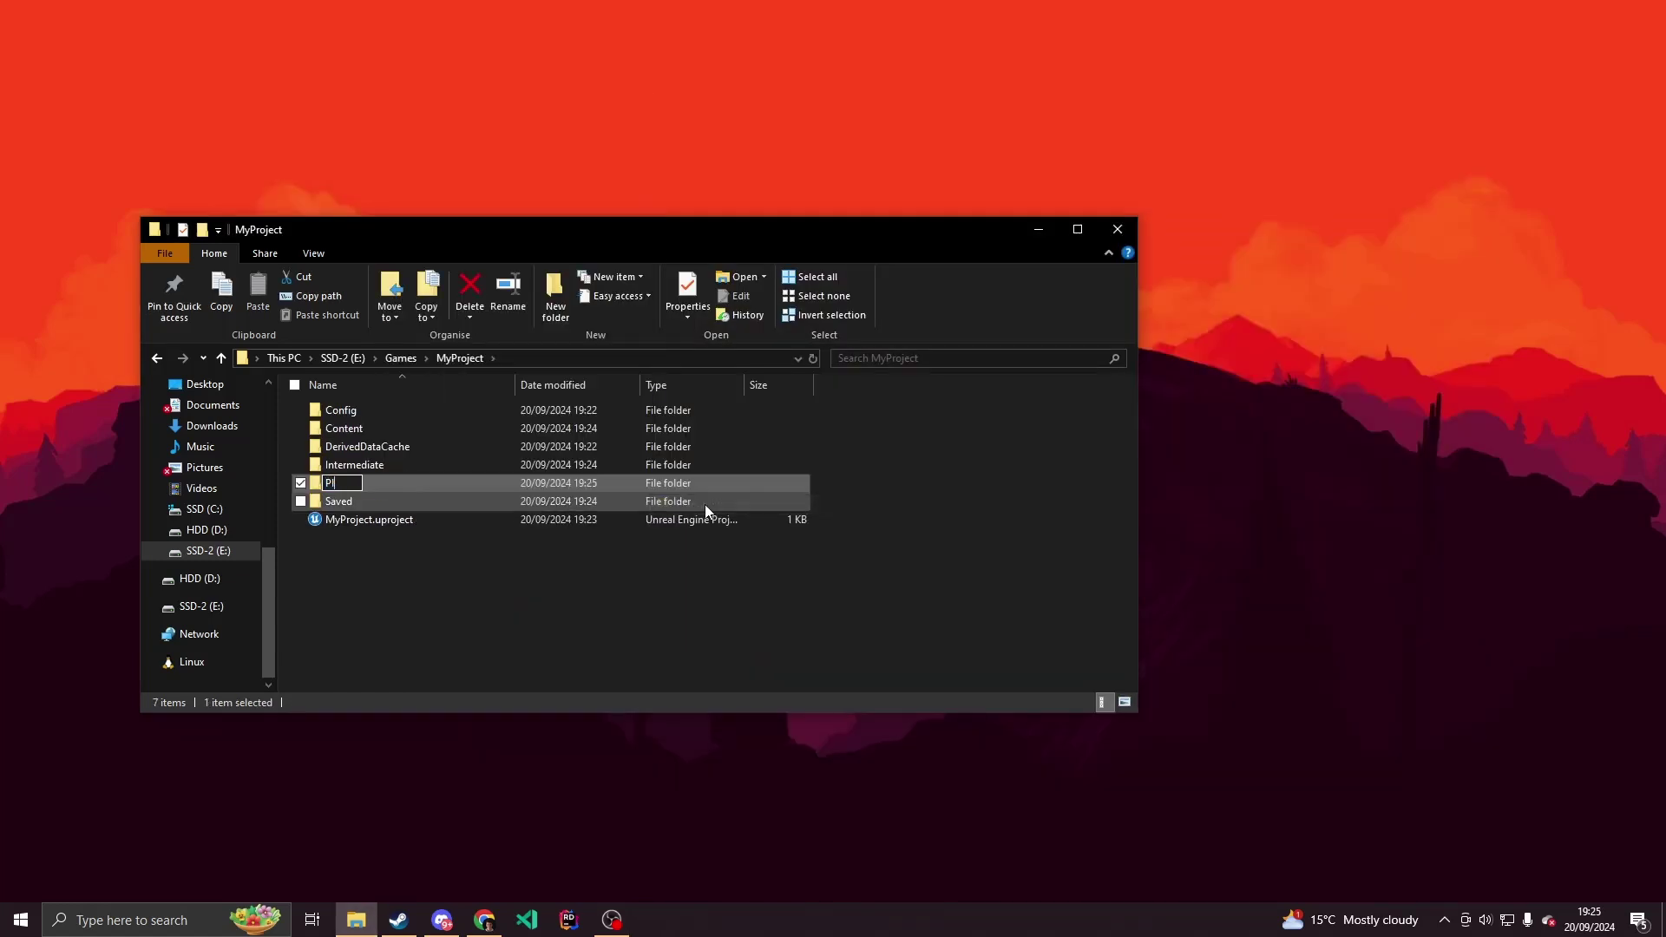
{"action": "type", "text": "Plugins"}
{"action": "key", "text": "Return"}
{"action": "key", "text": "Return"}
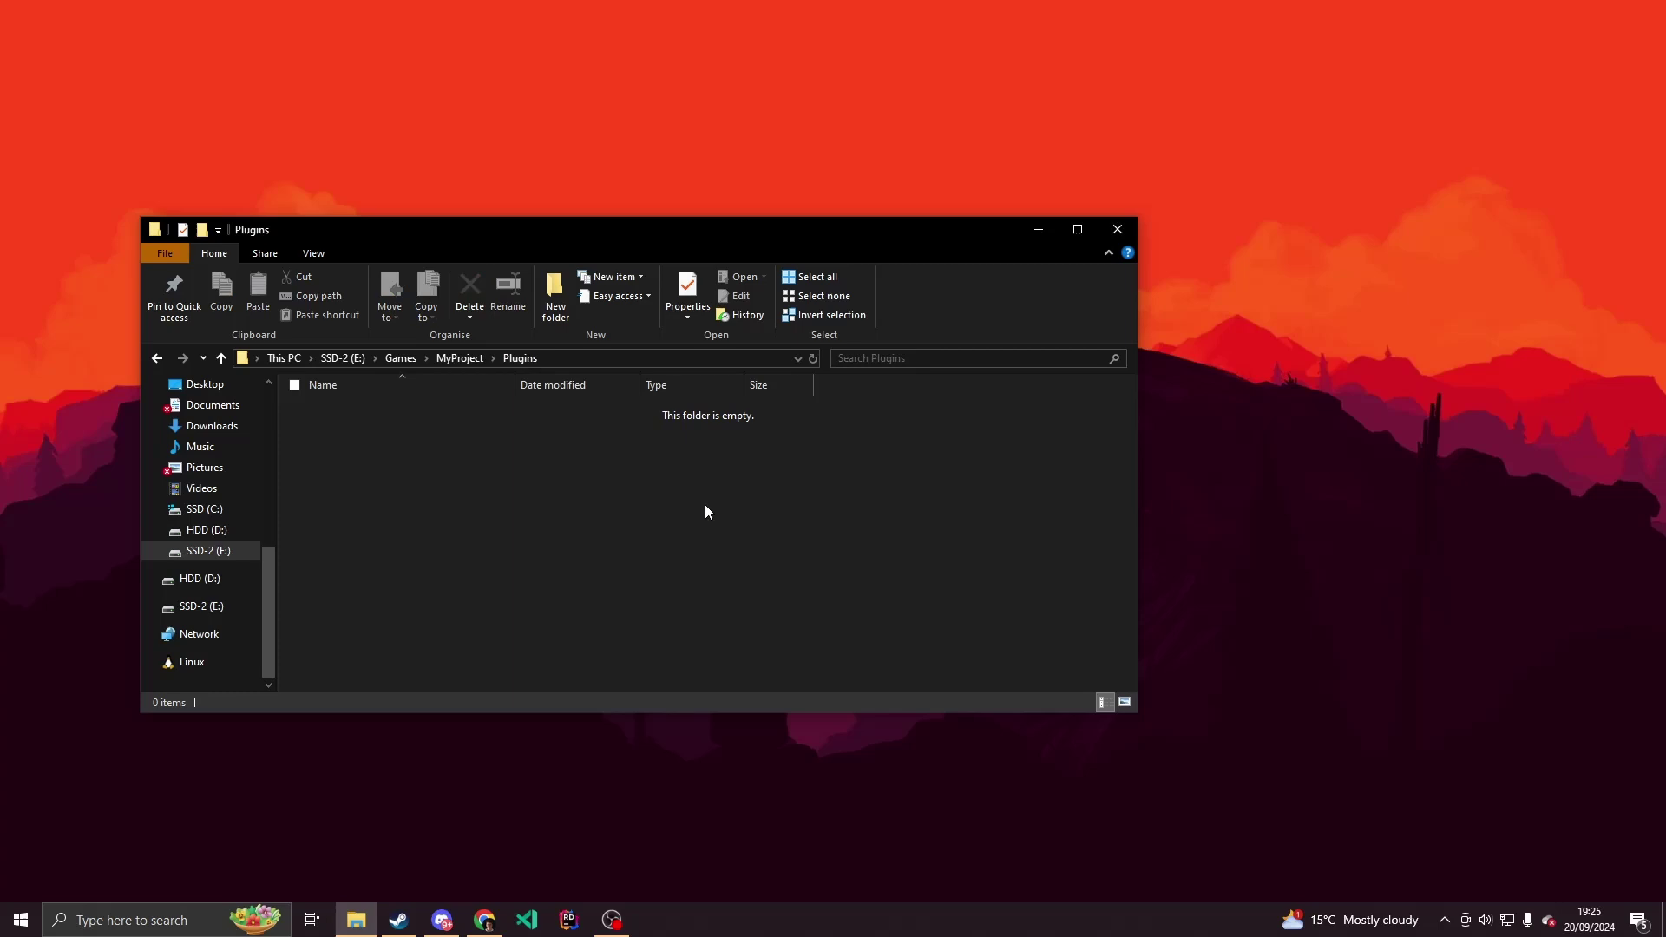
Step: Show the downloaded AdvancedSessions folder in a second File Explorer window, arranged beside the empty Plugins folder
{"action": "middle_click", "coordinate": [347, 922]}
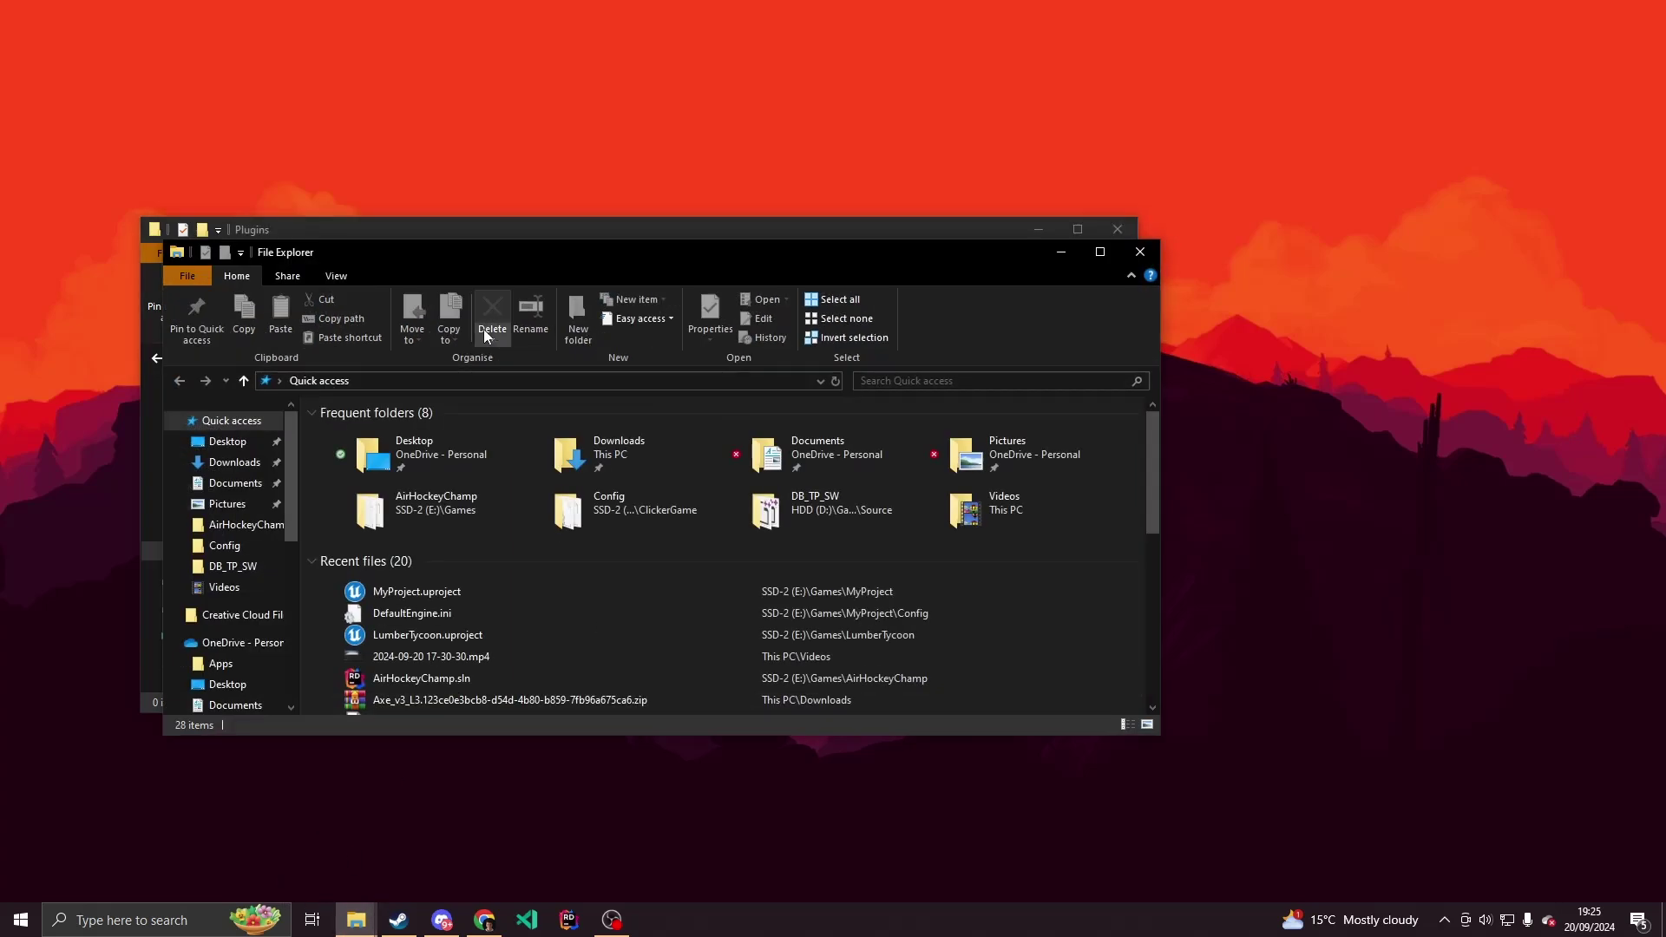
{"action": "left_click_drag", "start_coordinate": [498, 251], "coordinate": [1665, 251]}
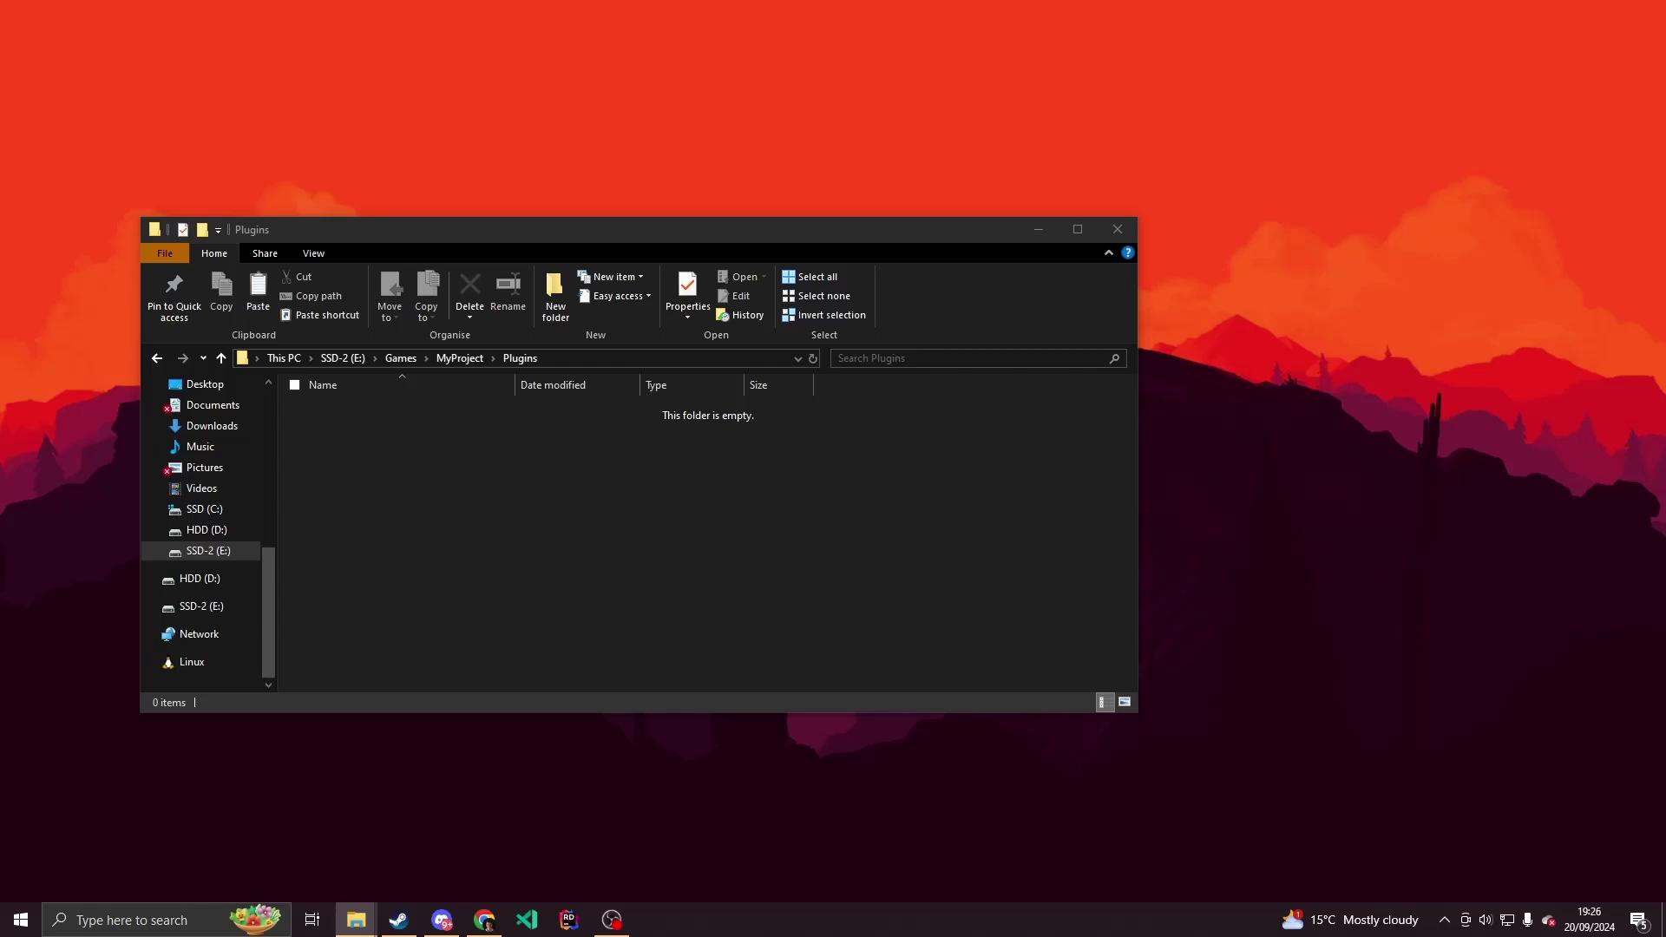
{"action": "left_click_drag", "start_coordinate": [1665, 231], "coordinate": [985, 190]}
{"action": "left_click_drag", "start_coordinate": [657, 228], "coordinate": [590, 208]}
{"action": "left_click", "coordinate": [1243, 543]}
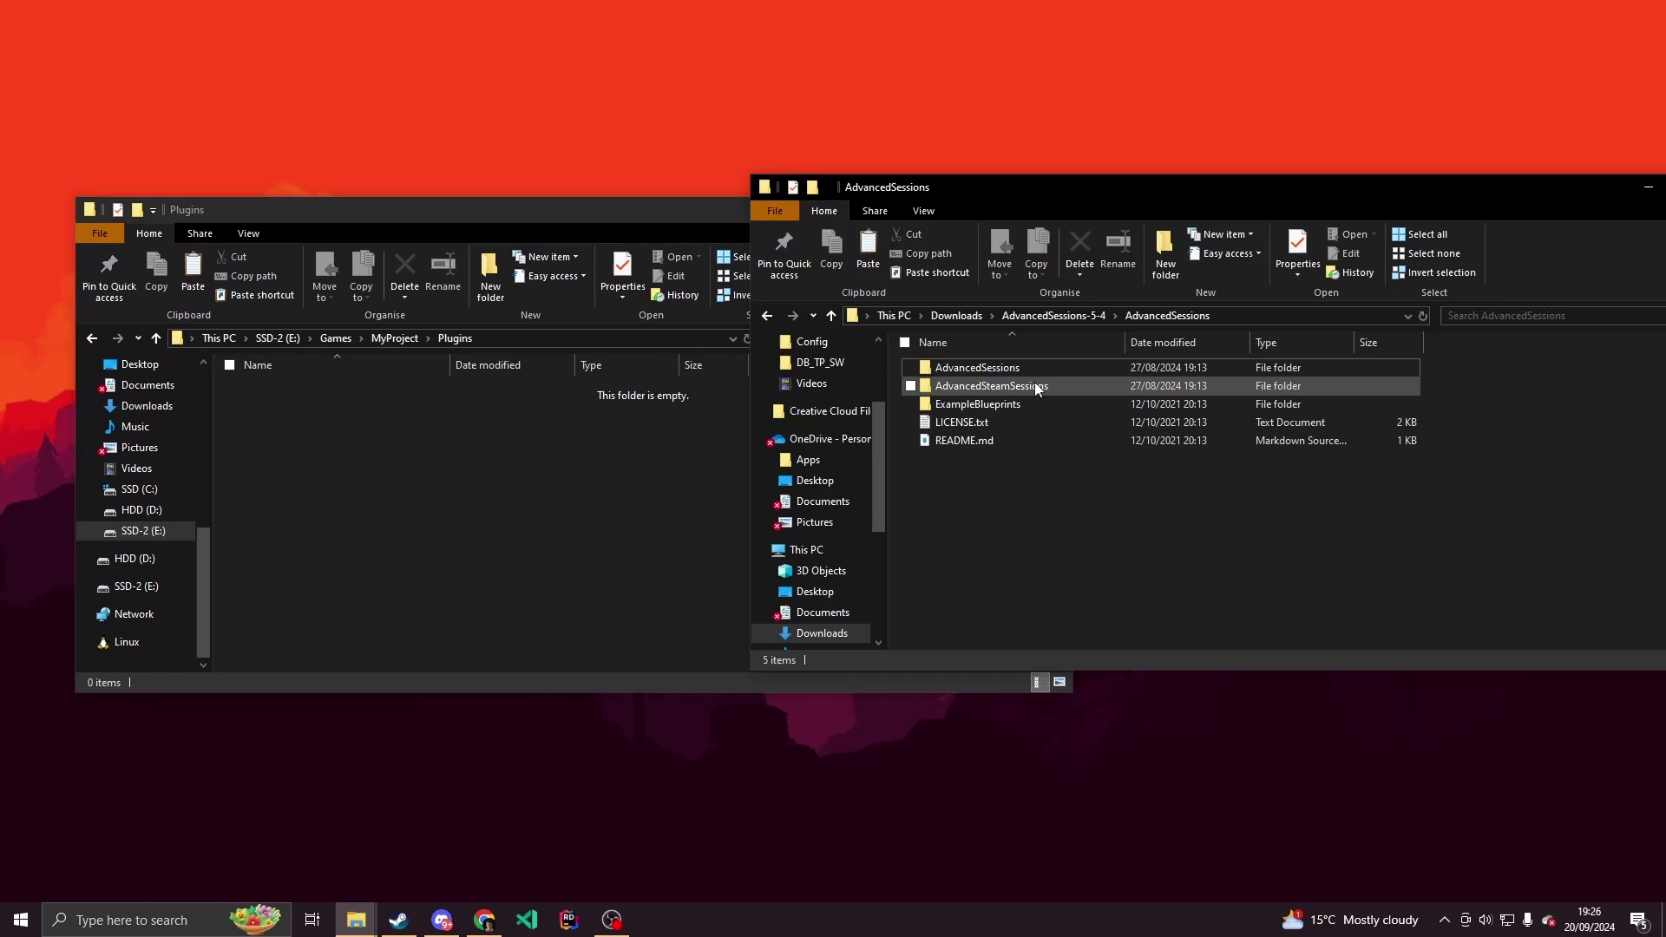
Step: Transfer the AdvancedSessions and AdvancedSteamSessions folders into the project's Plugins folder
{"action": "left_click", "coordinate": [1034, 384]}
{"action": "left_click", "coordinate": [1027, 366], "text": "ctrl"}
{"action": "left_click_drag", "start_coordinate": [991, 368], "coordinate": [545, 529]}
{"action": "left_click", "coordinate": [545, 533]}
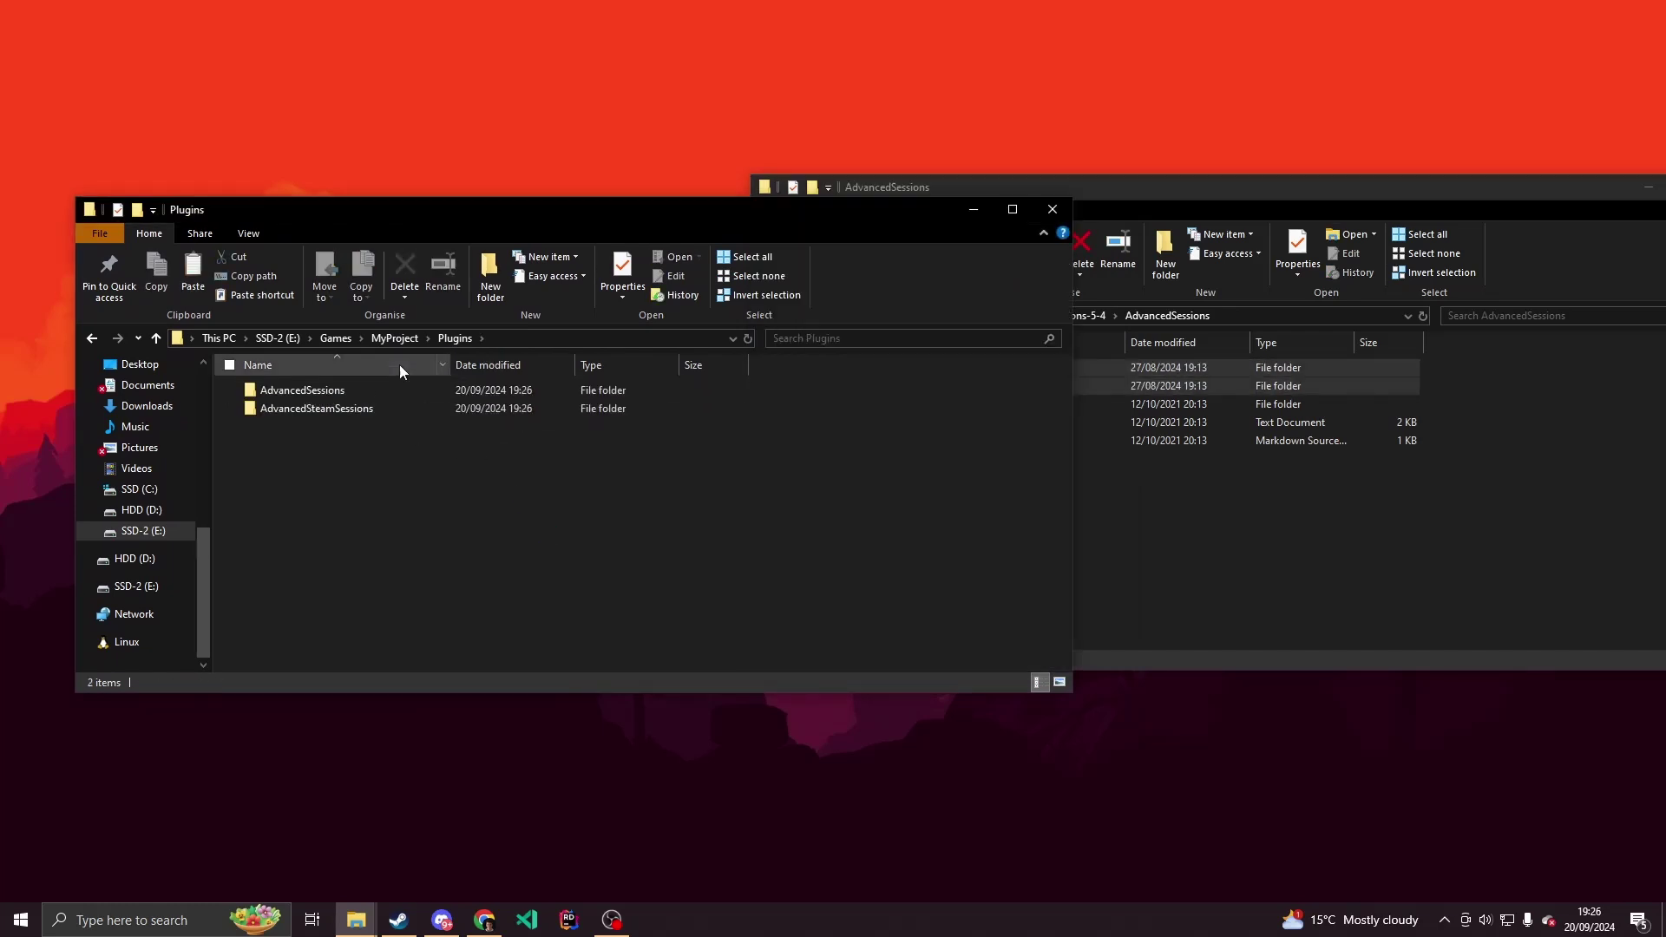
Step: Return to the MyProject folder and launch MyProject.uproject
{"action": "left_click", "coordinate": [335, 338]}
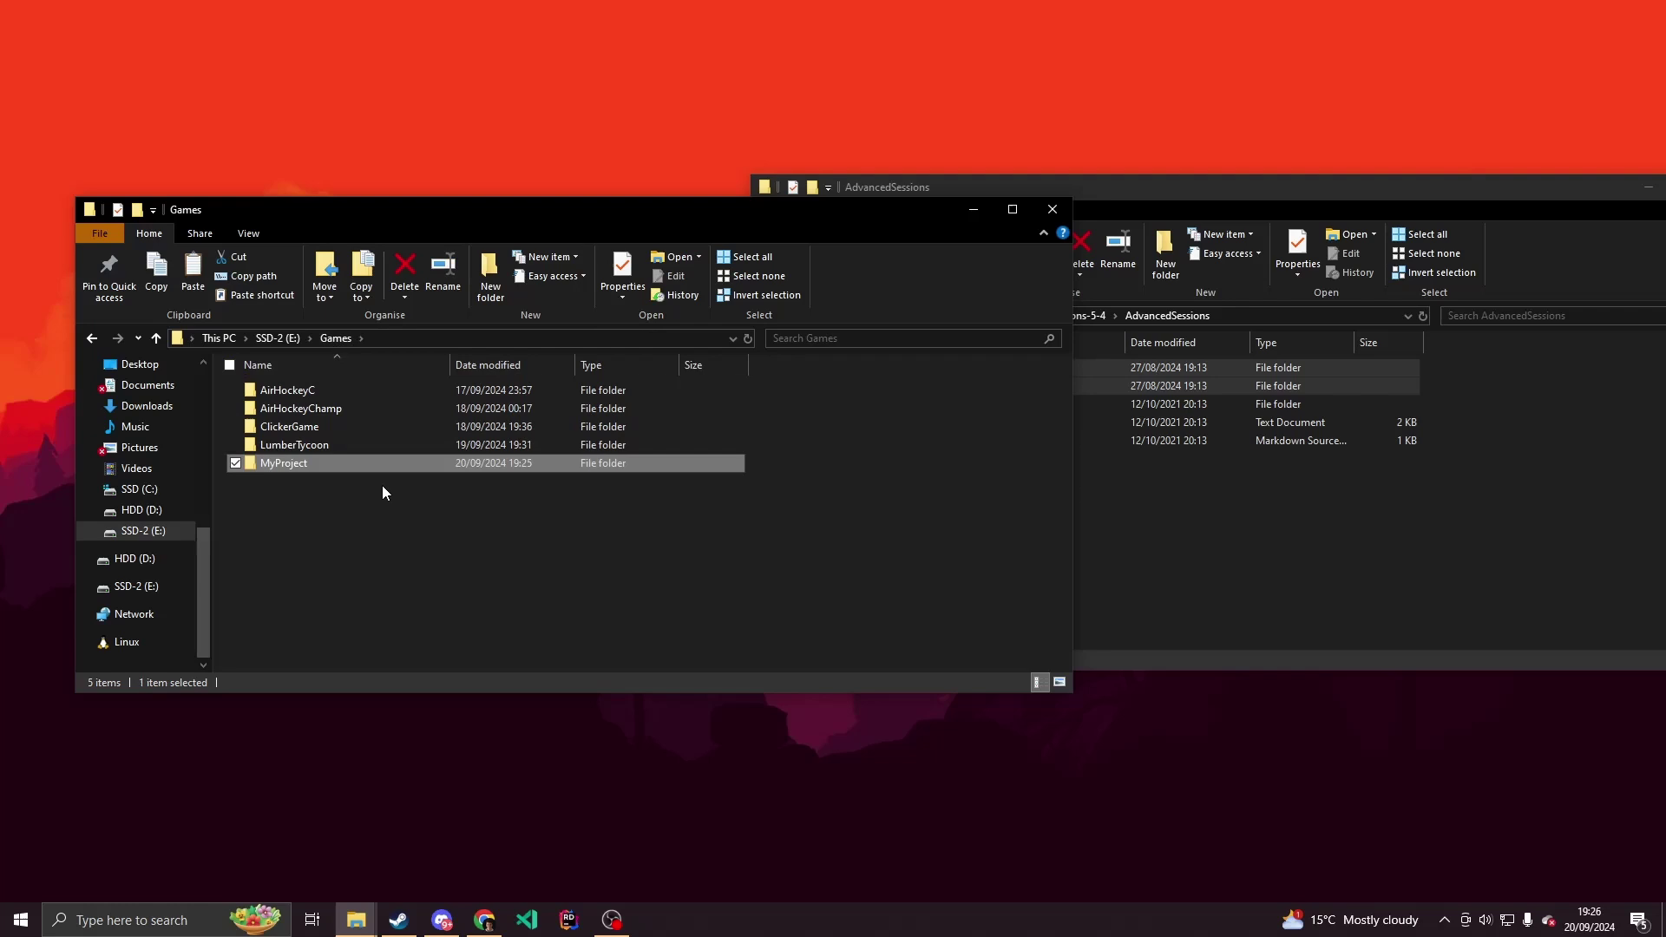
{"action": "left_click", "coordinate": [290, 338]}
{"action": "double_click", "coordinate": [315, 447]}
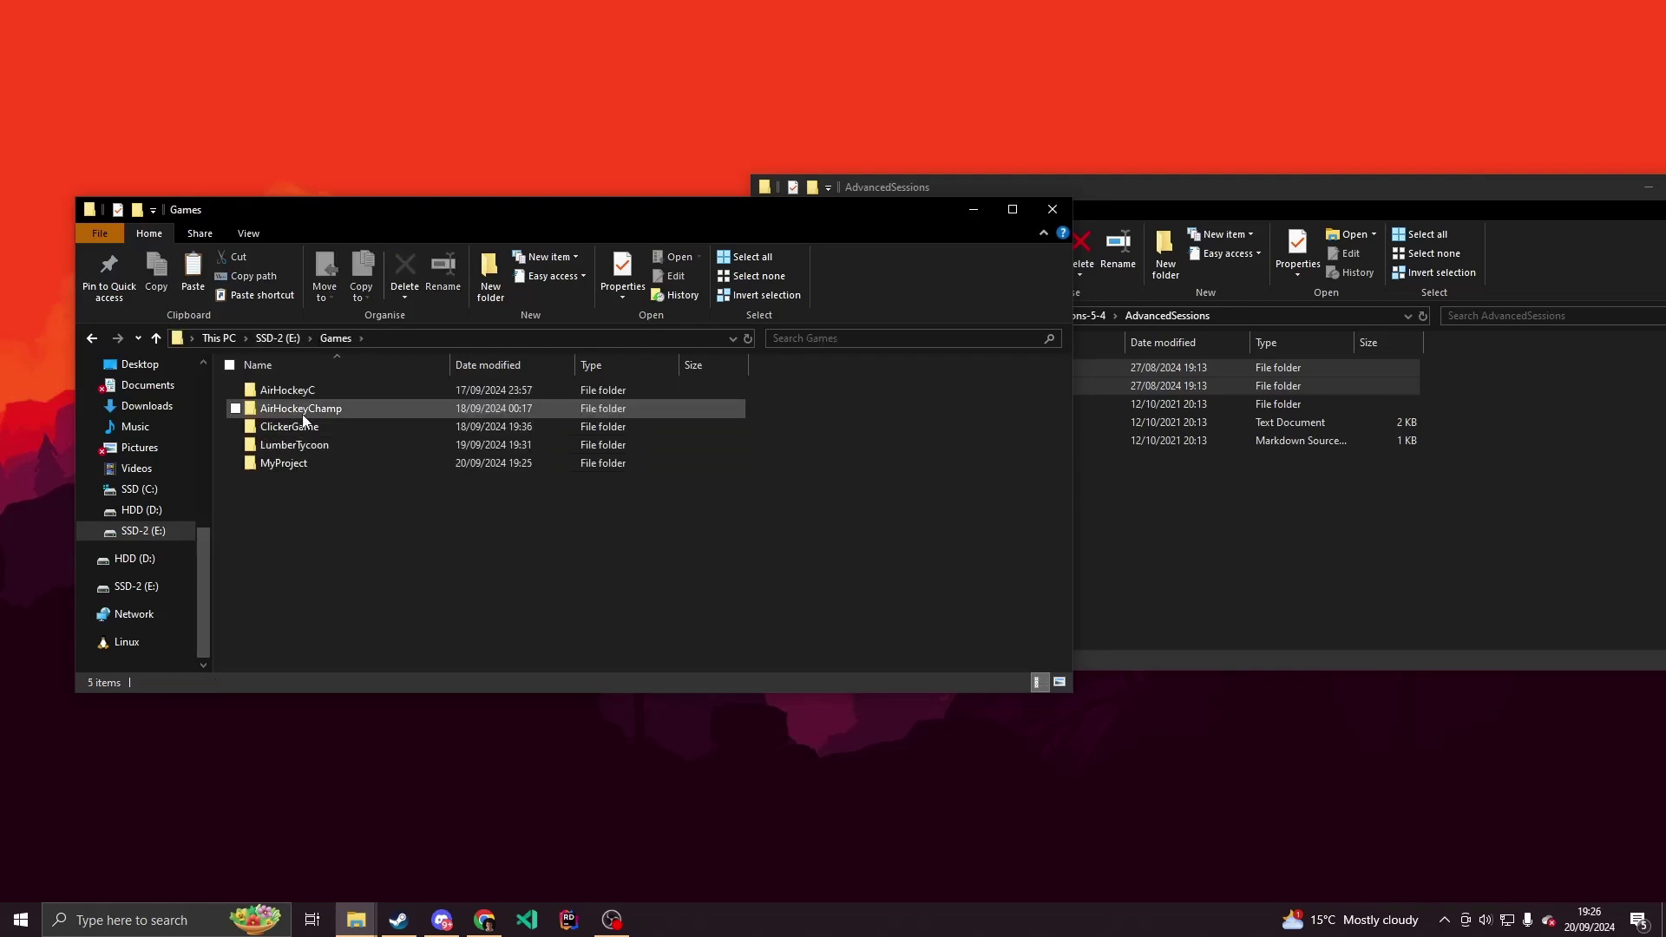
{"action": "double_click", "coordinate": [319, 462]}
{"action": "left_click", "coordinate": [324, 502]}
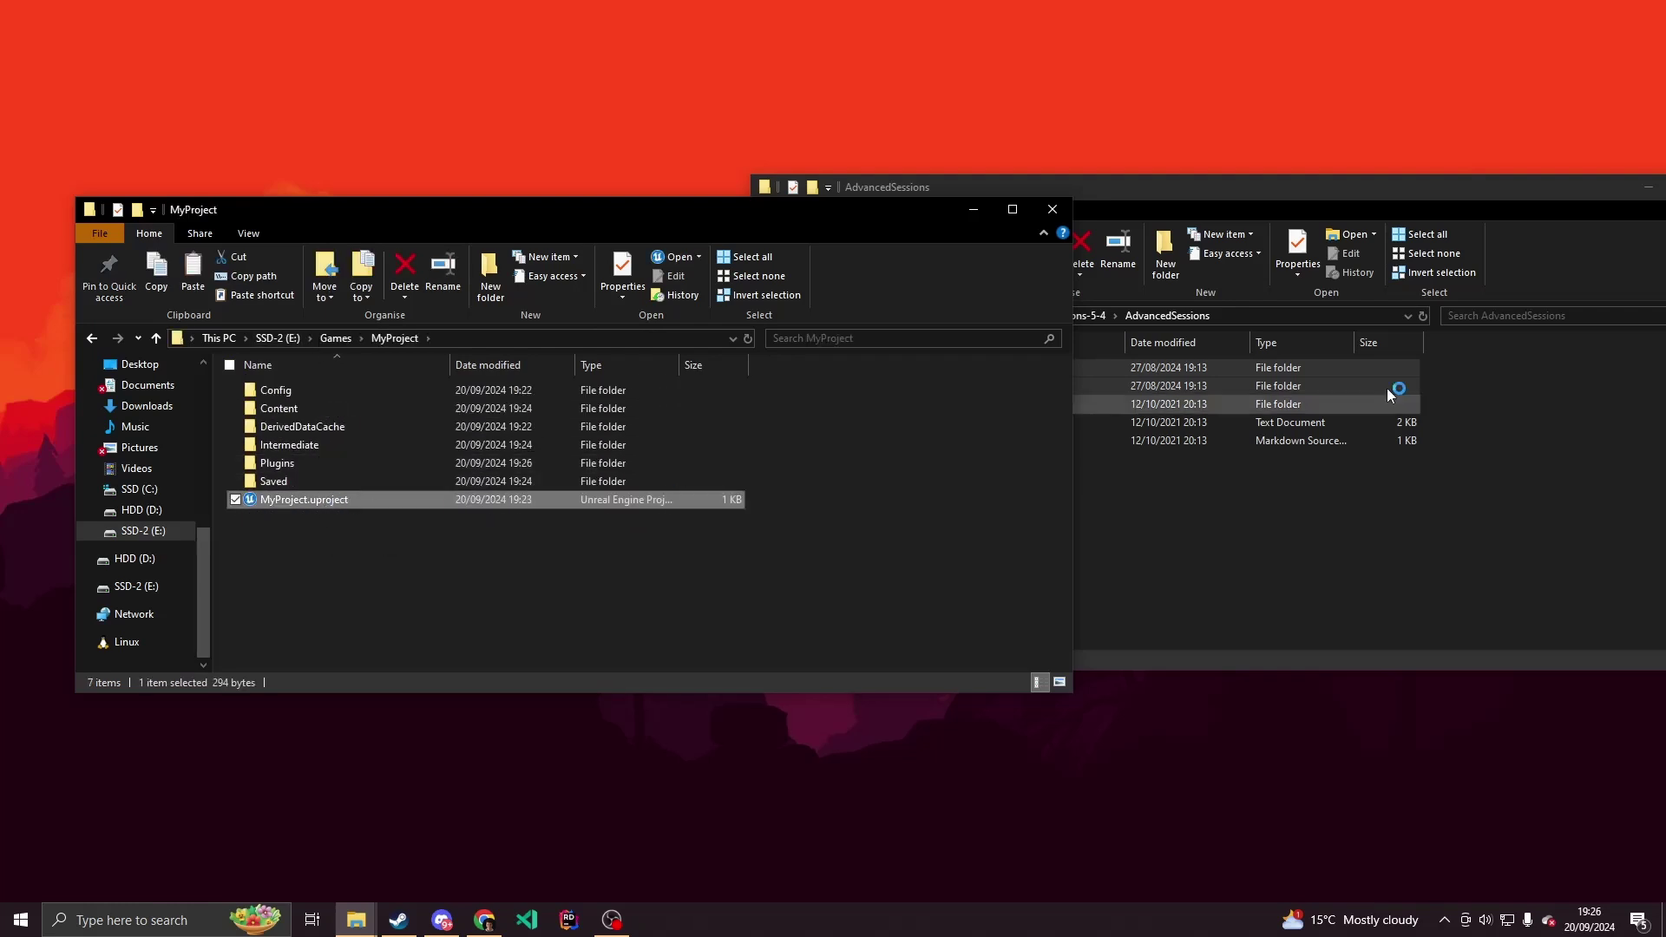
Step: Close the AdvancedSessions and MyProject File Explorer windows while the editor loads
{"action": "left_click", "coordinate": [1391, 191]}
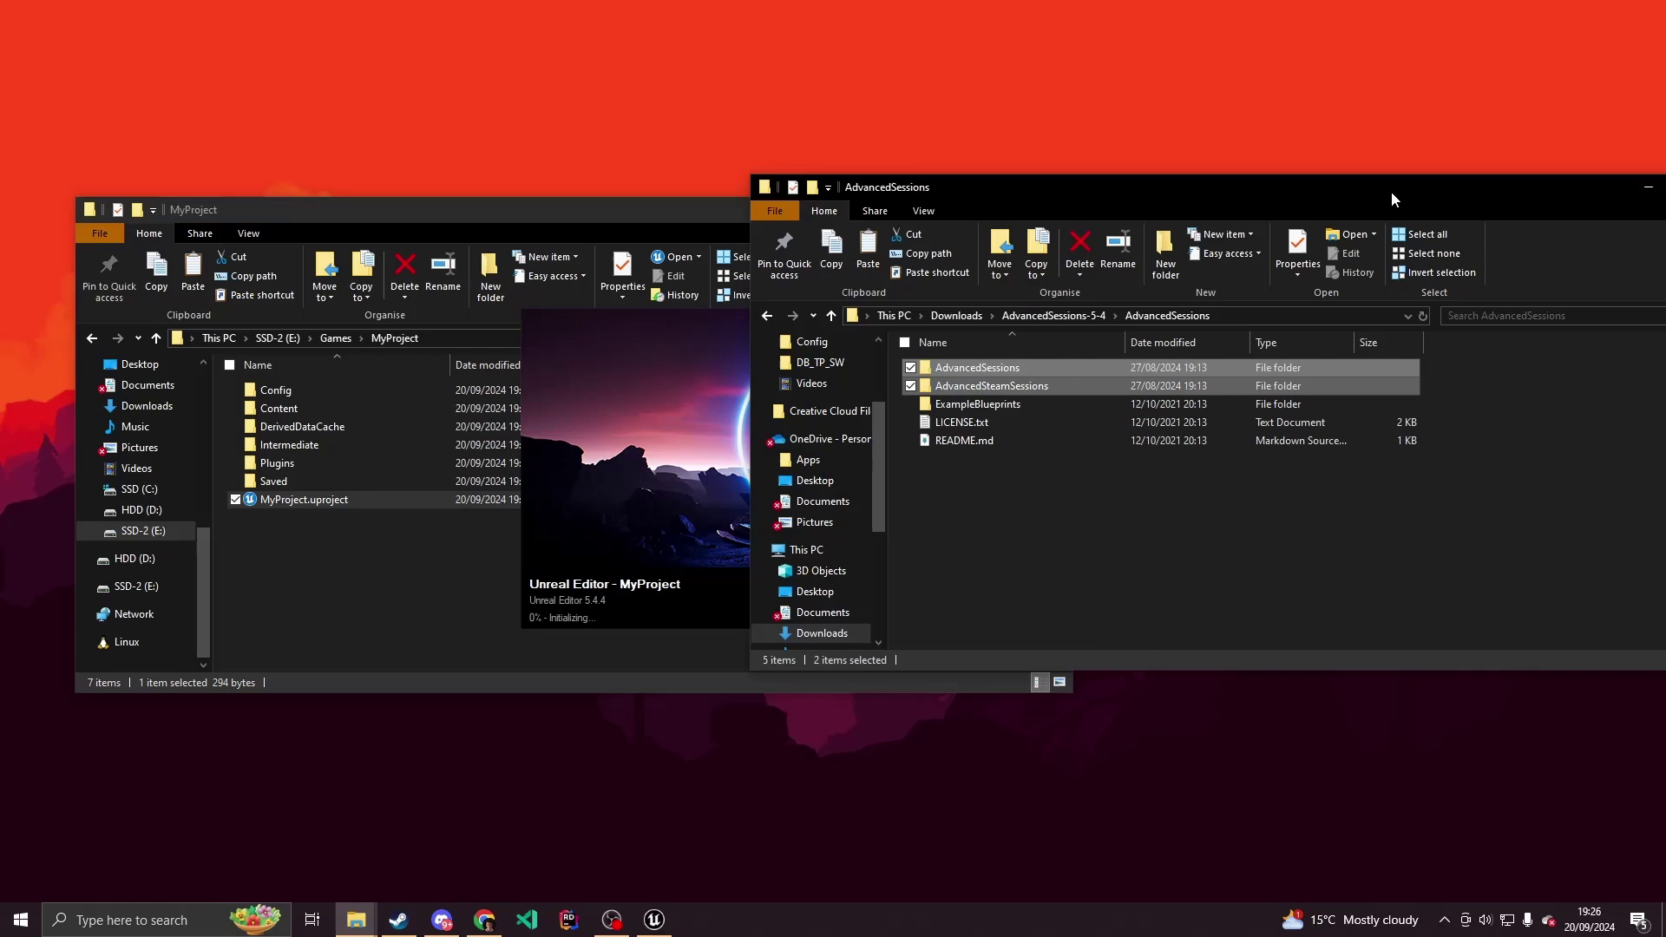
{"action": "left_click_drag", "start_coordinate": [1612, 184], "coordinate": [1393, 197]}
{"action": "left_click", "coordinate": [1508, 200]}
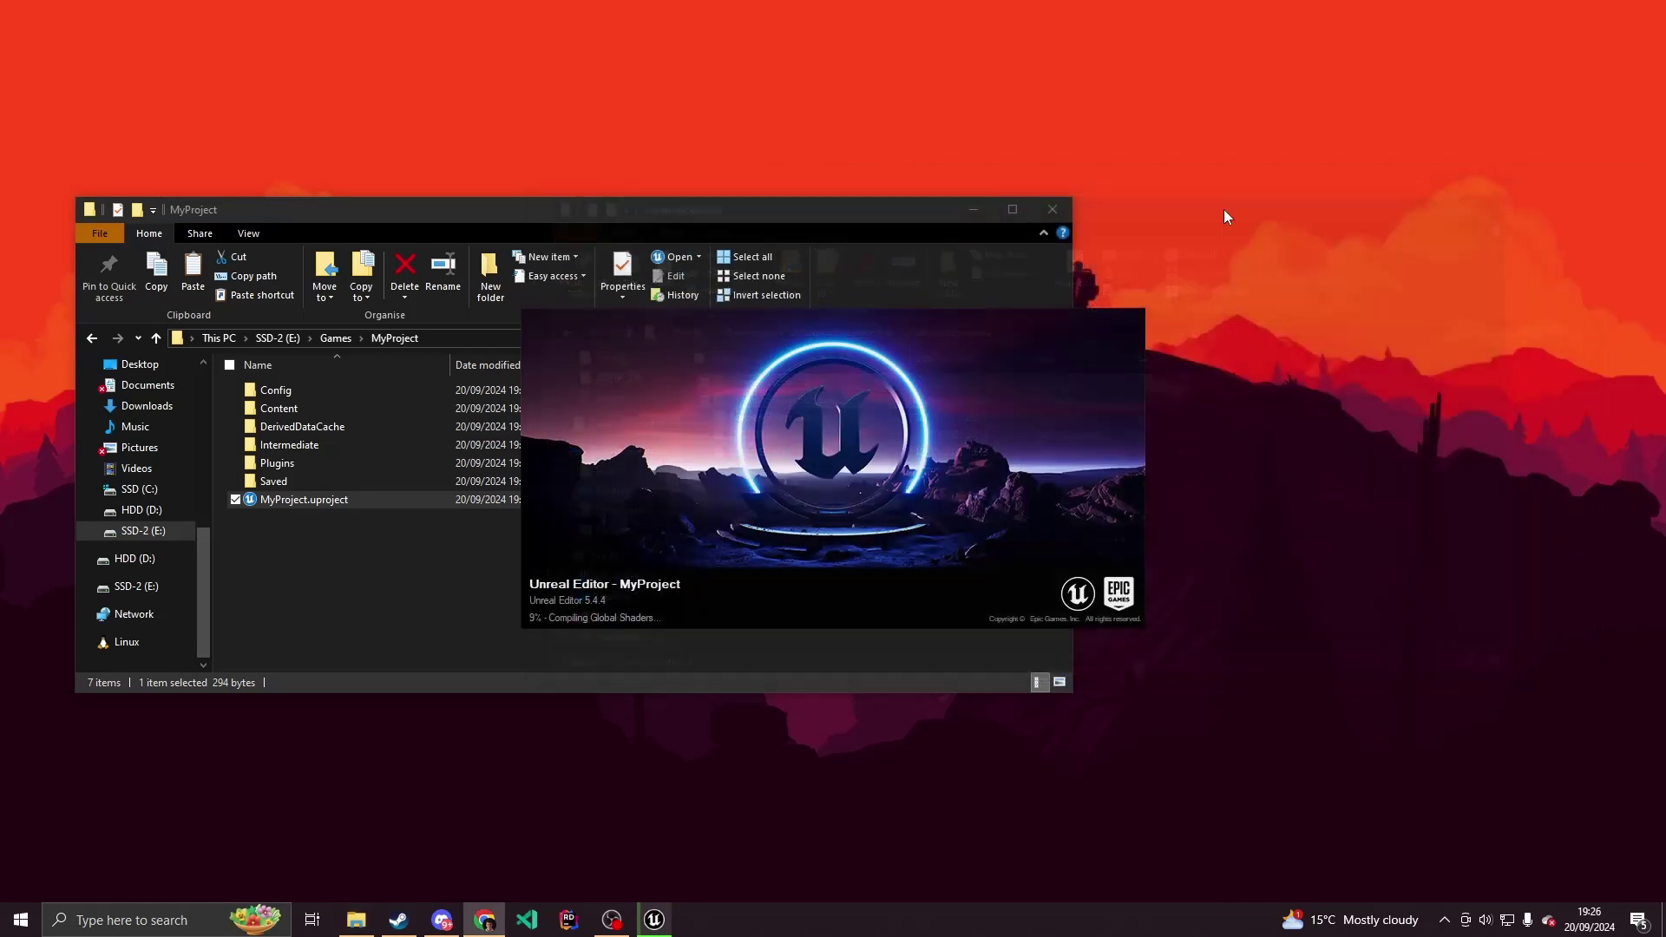
{"action": "left_click", "coordinate": [1067, 204]}
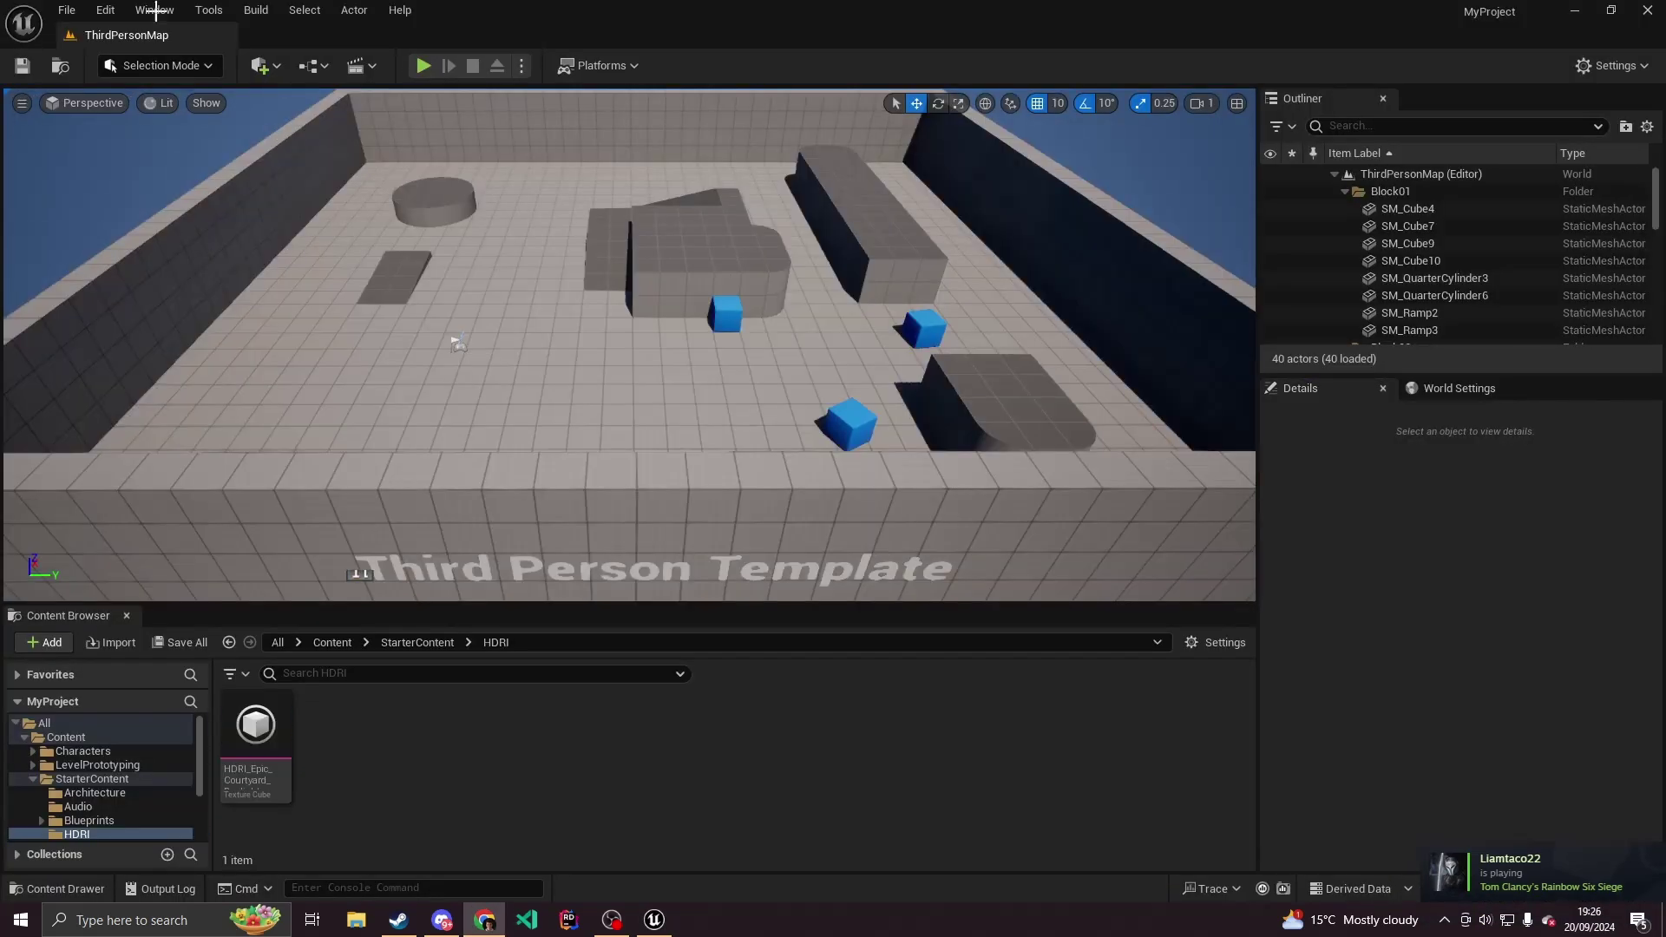
Step: Check in the plugin list whether Advanced Sessions and Advanced Steam Sessions are enabled, then close the list
{"action": "left_click", "coordinate": [119, 8]}
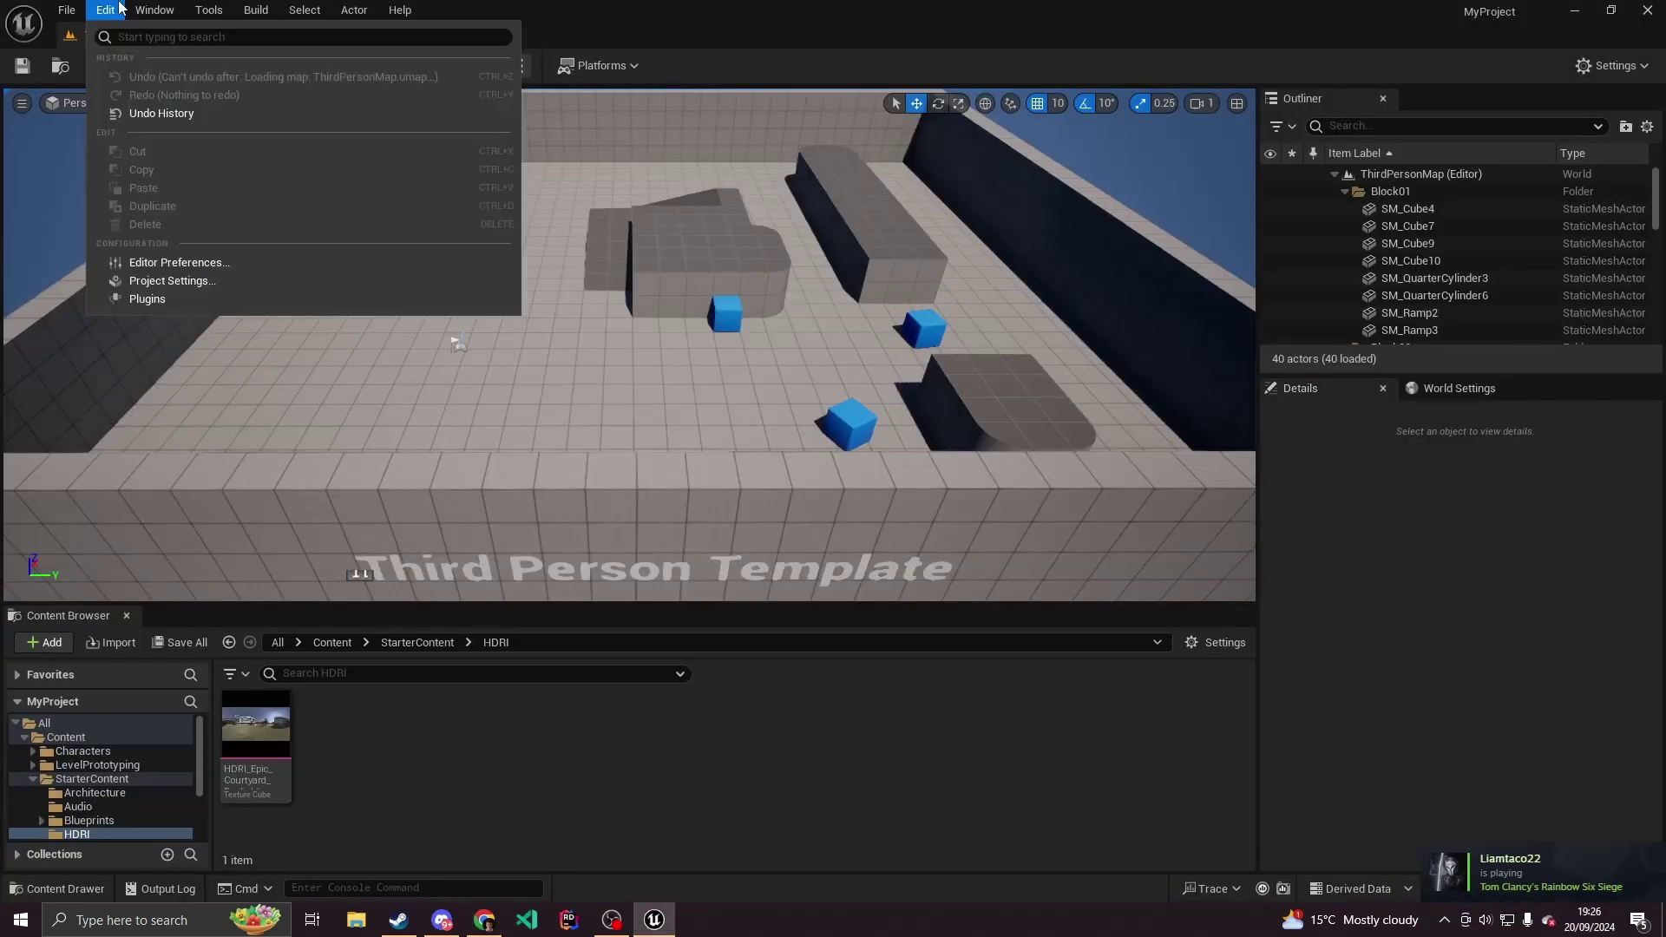
{"action": "left_click", "coordinate": [156, 298]}
{"action": "scroll", "coordinate": [546, 625], "scroll_direction": "down", "scroll_amount": 3}
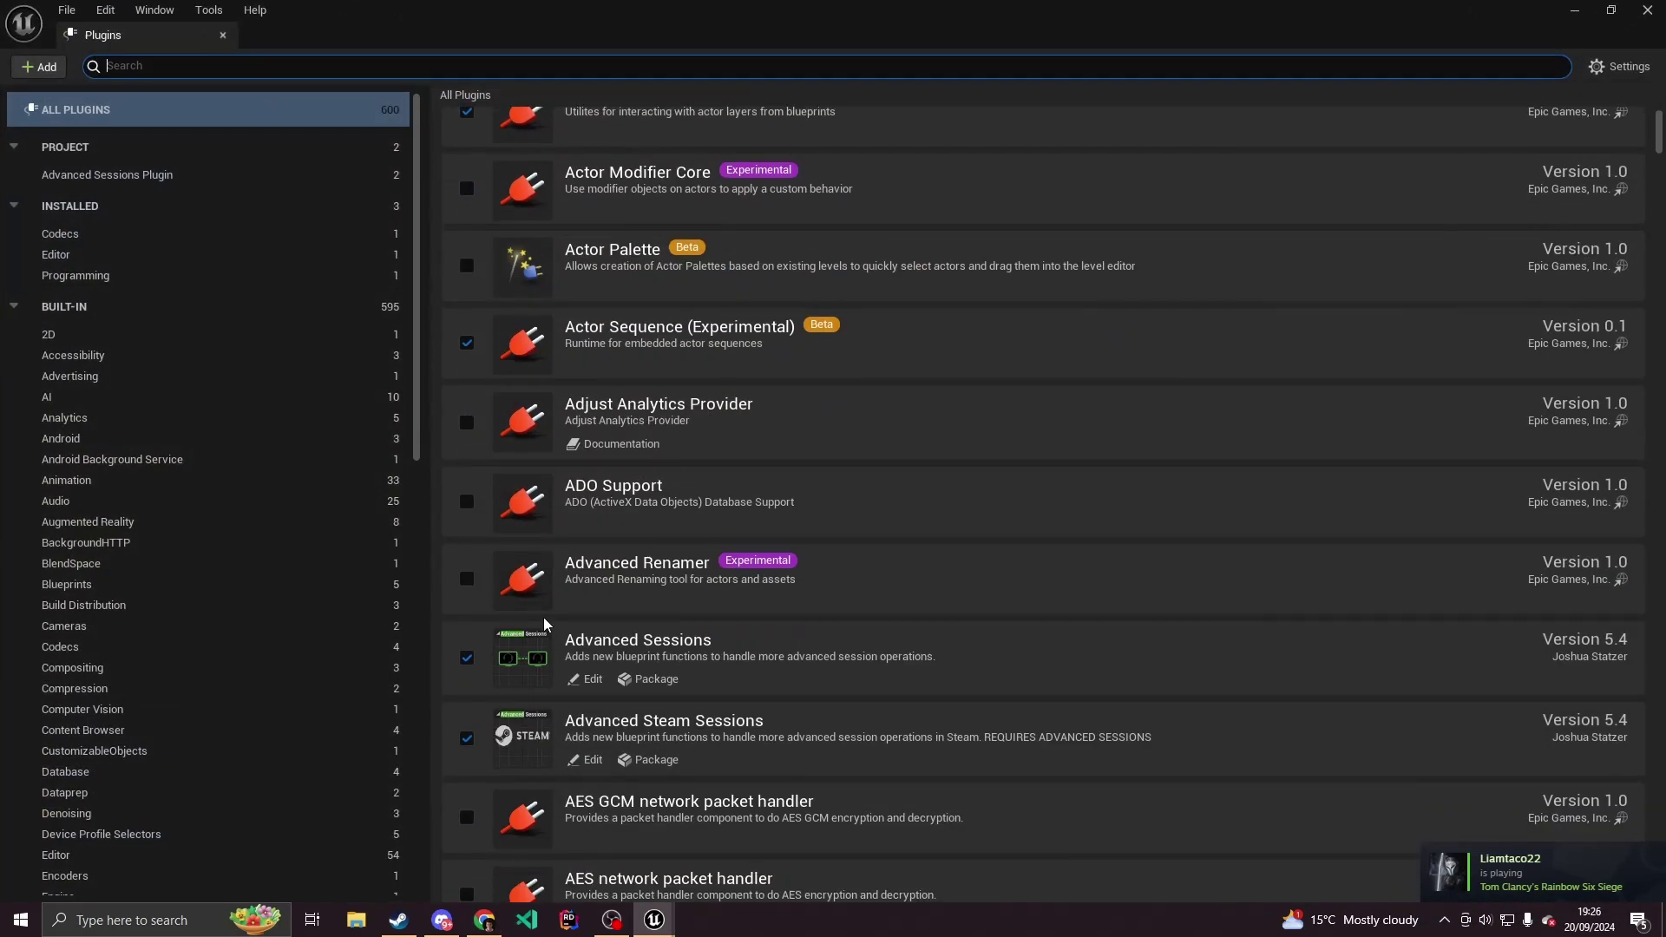
{"action": "left_click", "coordinate": [1648, 11]}
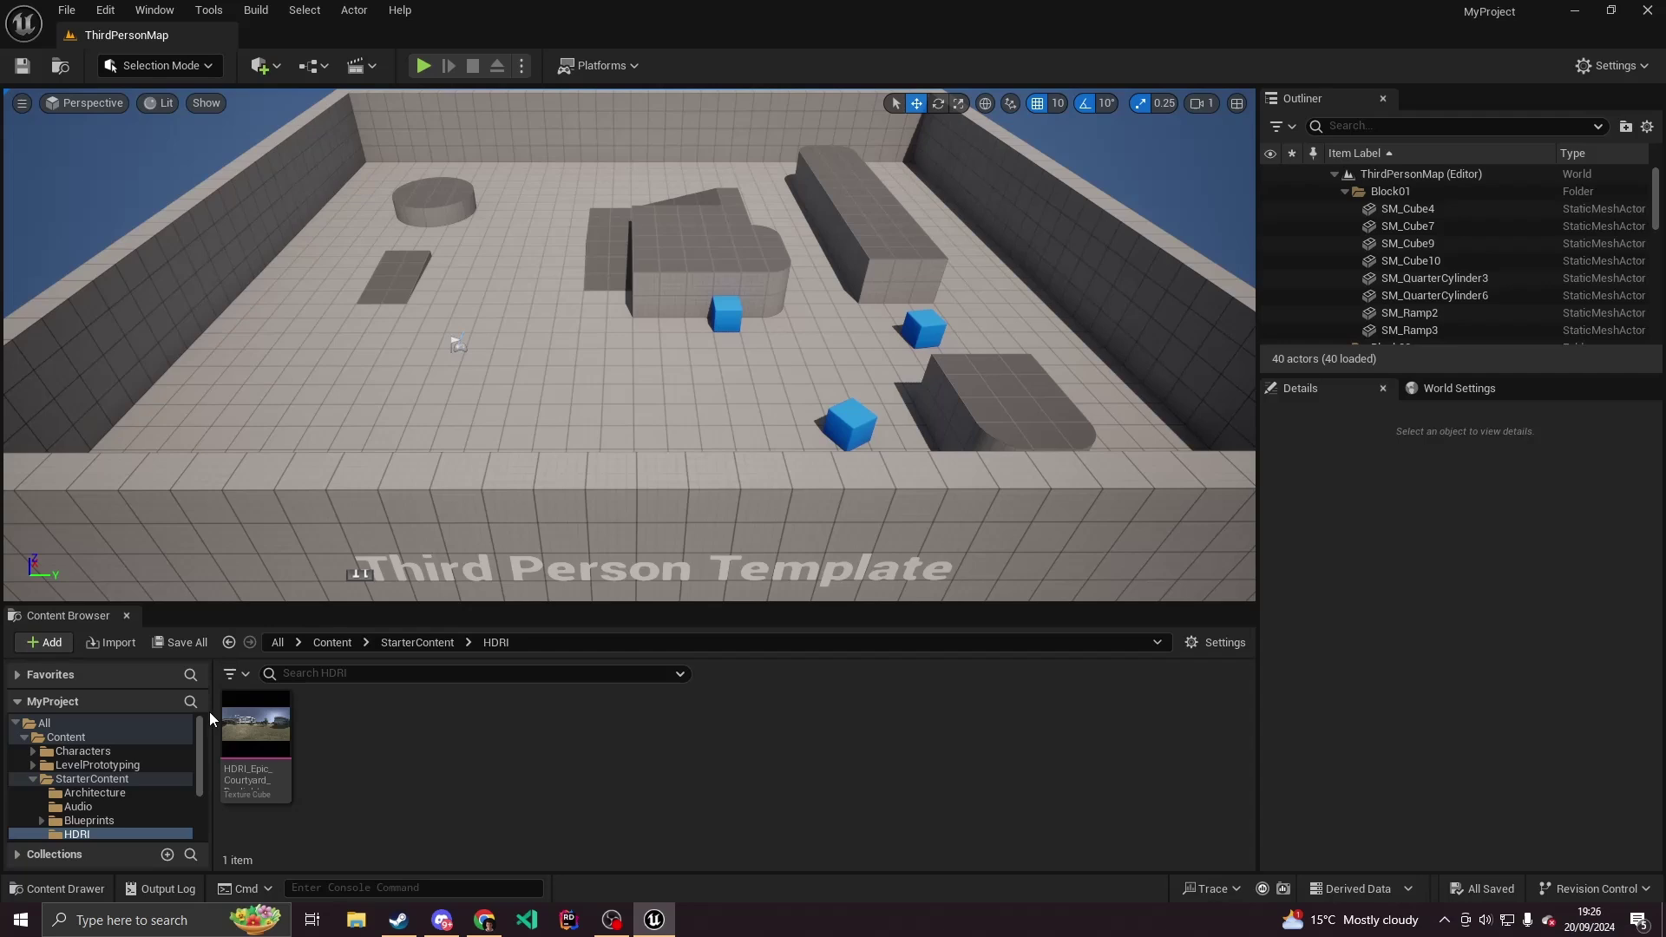
Step: Open the BP_ThirdPersonCharacter blueprint from the ThirdPerson Blueprints folder at an empty area of its Event Graph
{"action": "scroll", "coordinate": [96, 798], "scroll_direction": "down", "scroll_amount": 3}
{"action": "left_click", "coordinate": [104, 825]}
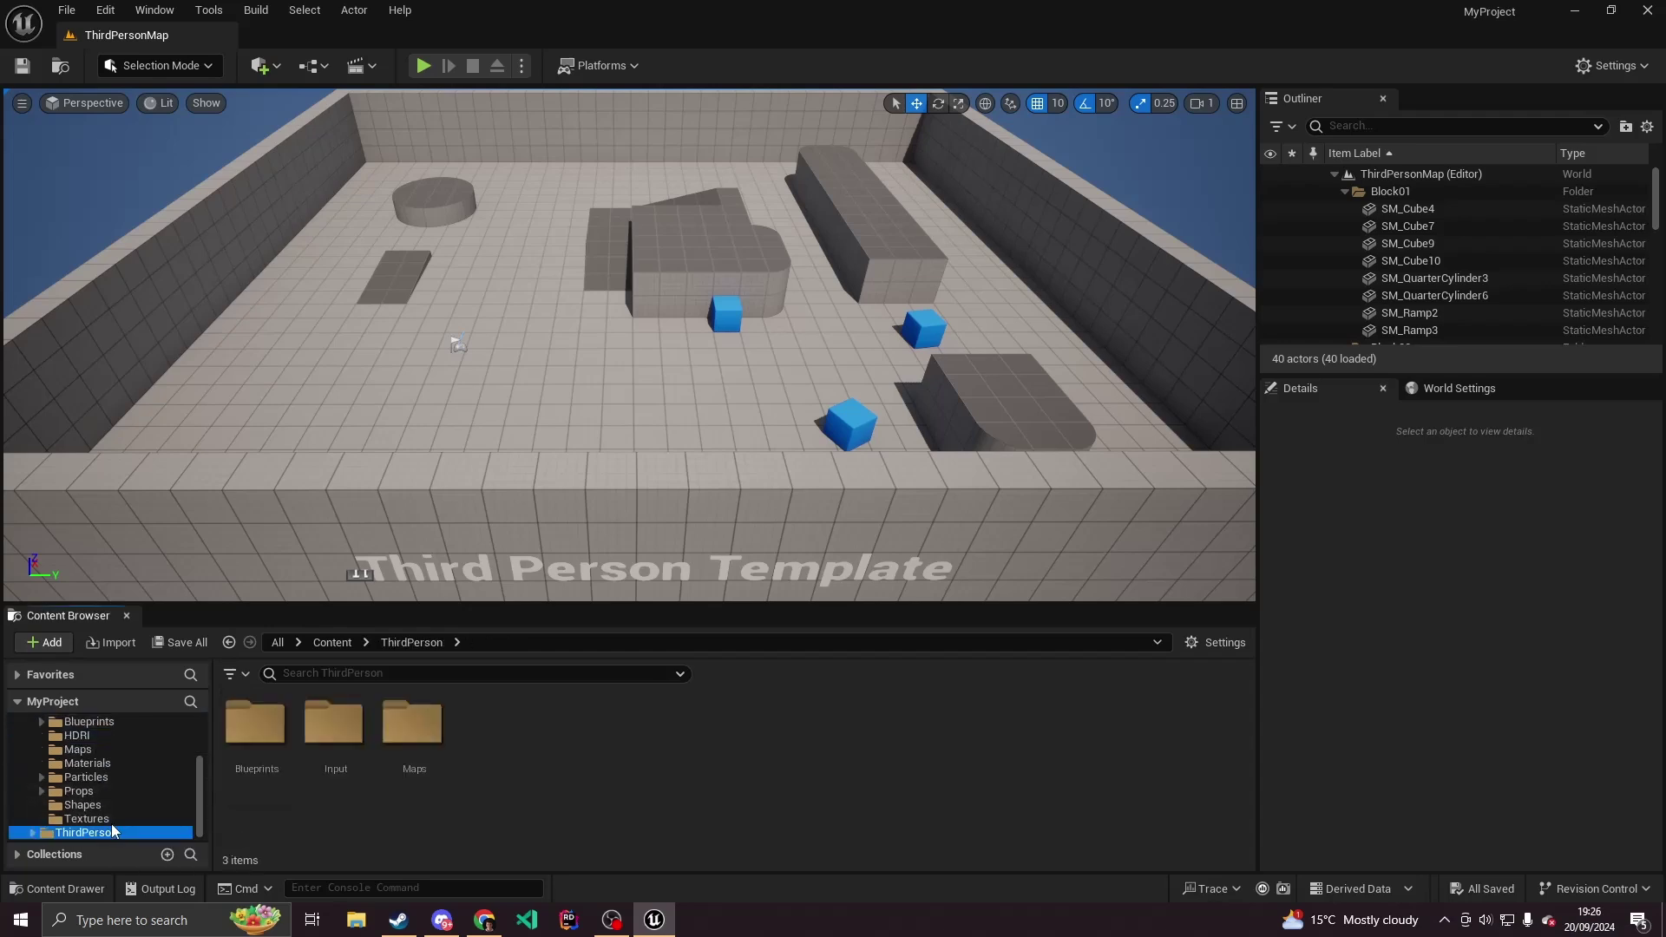
{"action": "double_click", "coordinate": [260, 744]}
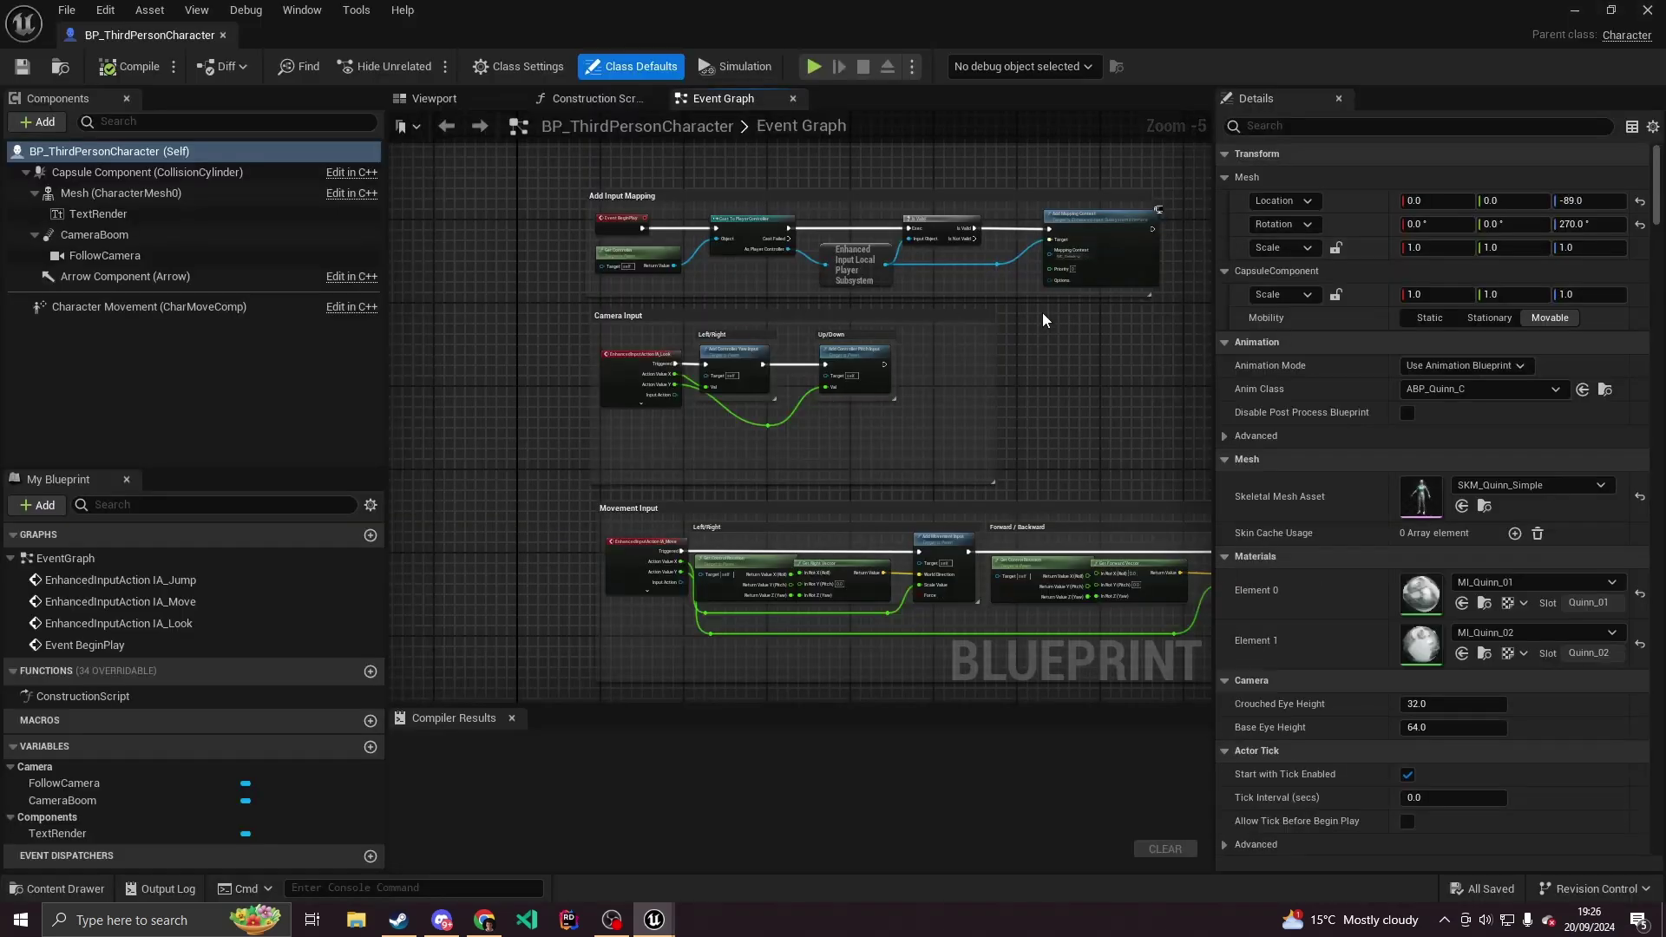
{"action": "right_click_drag", "start_coordinate": [1044, 320], "coordinate": [605, 396]}
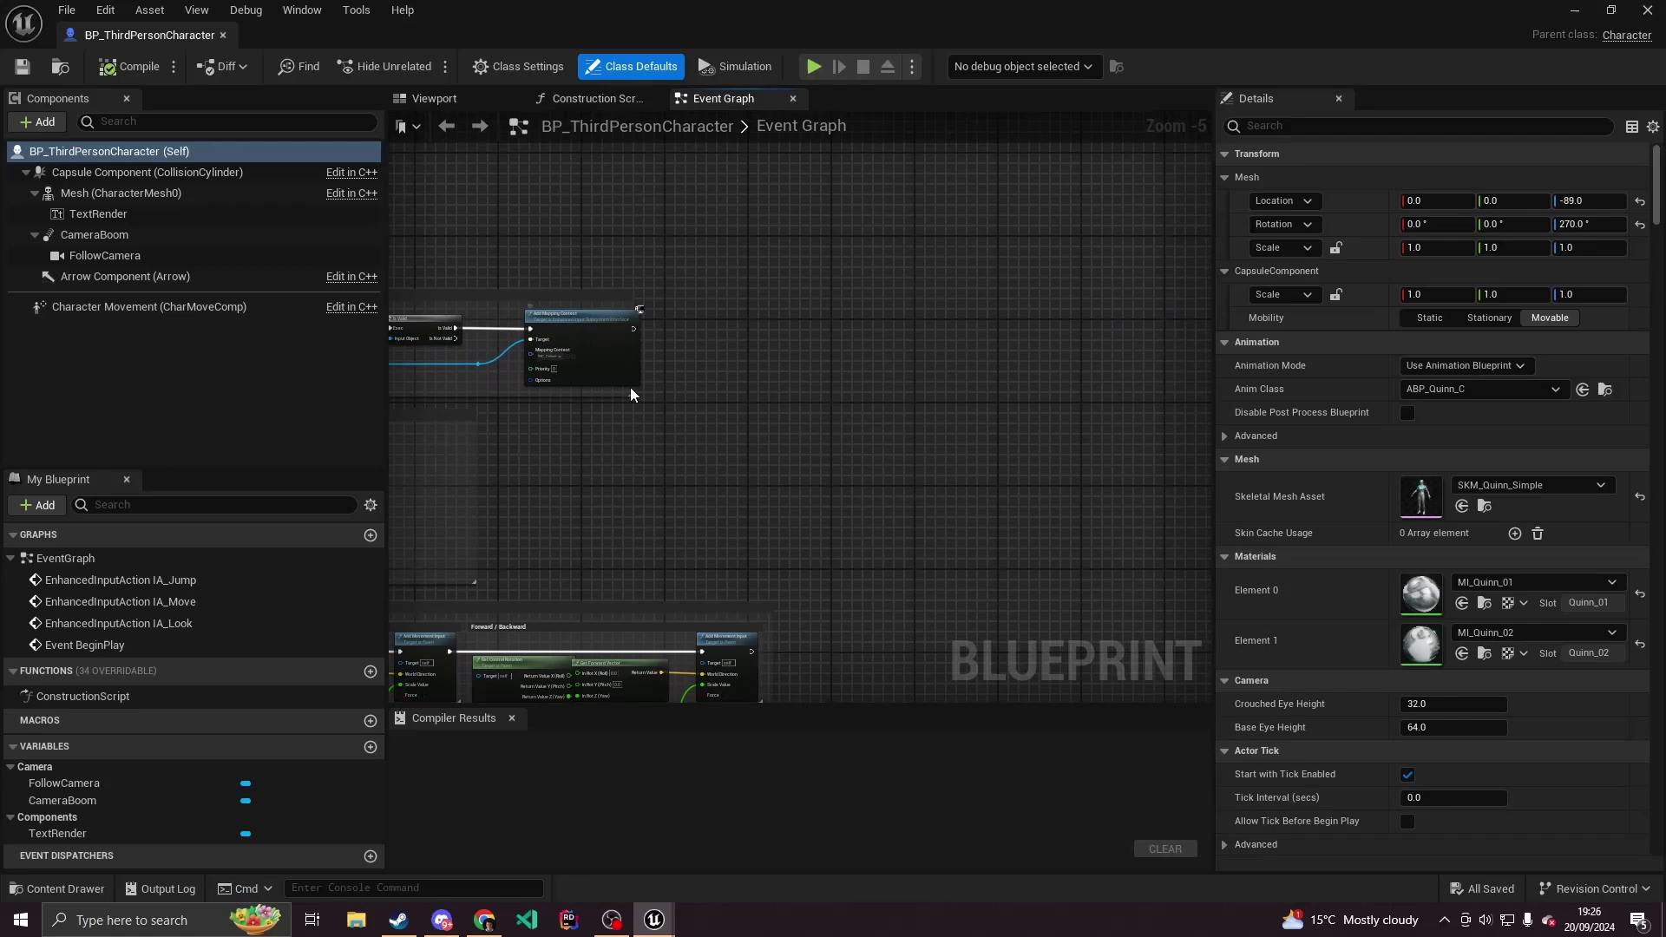
Step: Add a Text Render reference with a Set Text node targeting it, placing Set Text to the right of Add Mapping Context
{"action": "left_click_drag", "start_coordinate": [98, 214], "coordinate": [752, 305]}
{"action": "scroll", "coordinate": [609, 391], "scroll_direction": "up", "scroll_amount": 5}
{"action": "type", "text": "set te"}
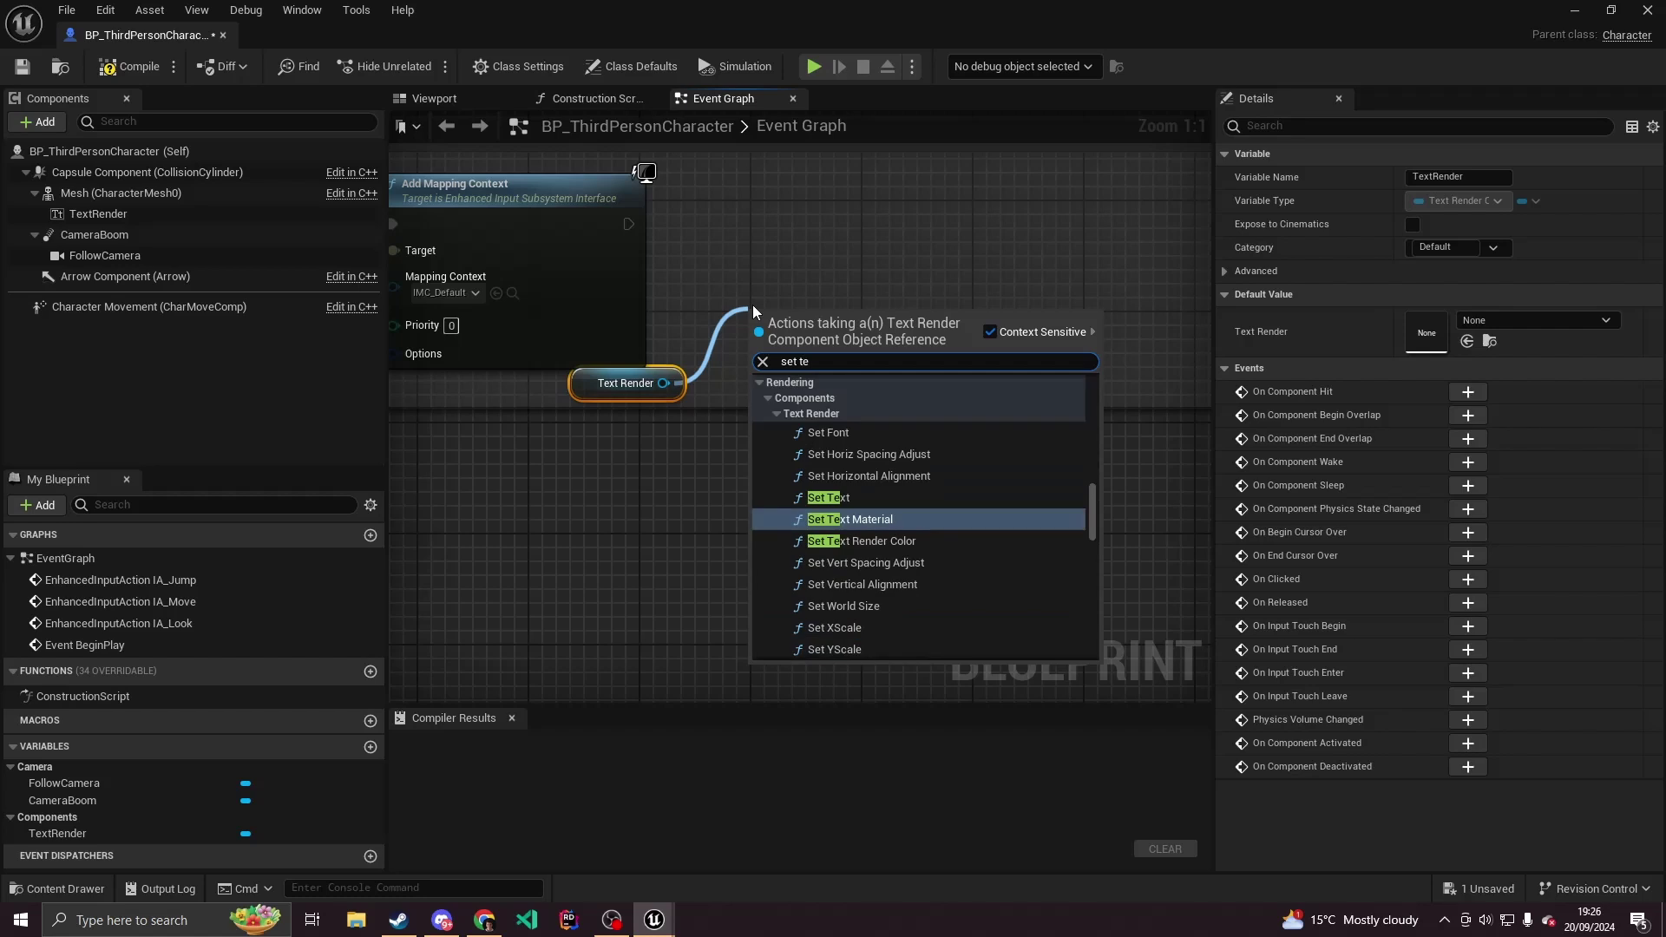
{"action": "key", "text": "Up"}
{"action": "key", "text": "Return"}
{"action": "left_click_drag", "start_coordinate": [815, 312], "coordinate": [1020, 198]}
Step: Add a Get Steam Persona Name node executed from the output of Add Mapping Context
{"action": "left_click_drag", "start_coordinate": [628, 224], "coordinate": [679, 224]}
{"action": "type", "text": "st"}
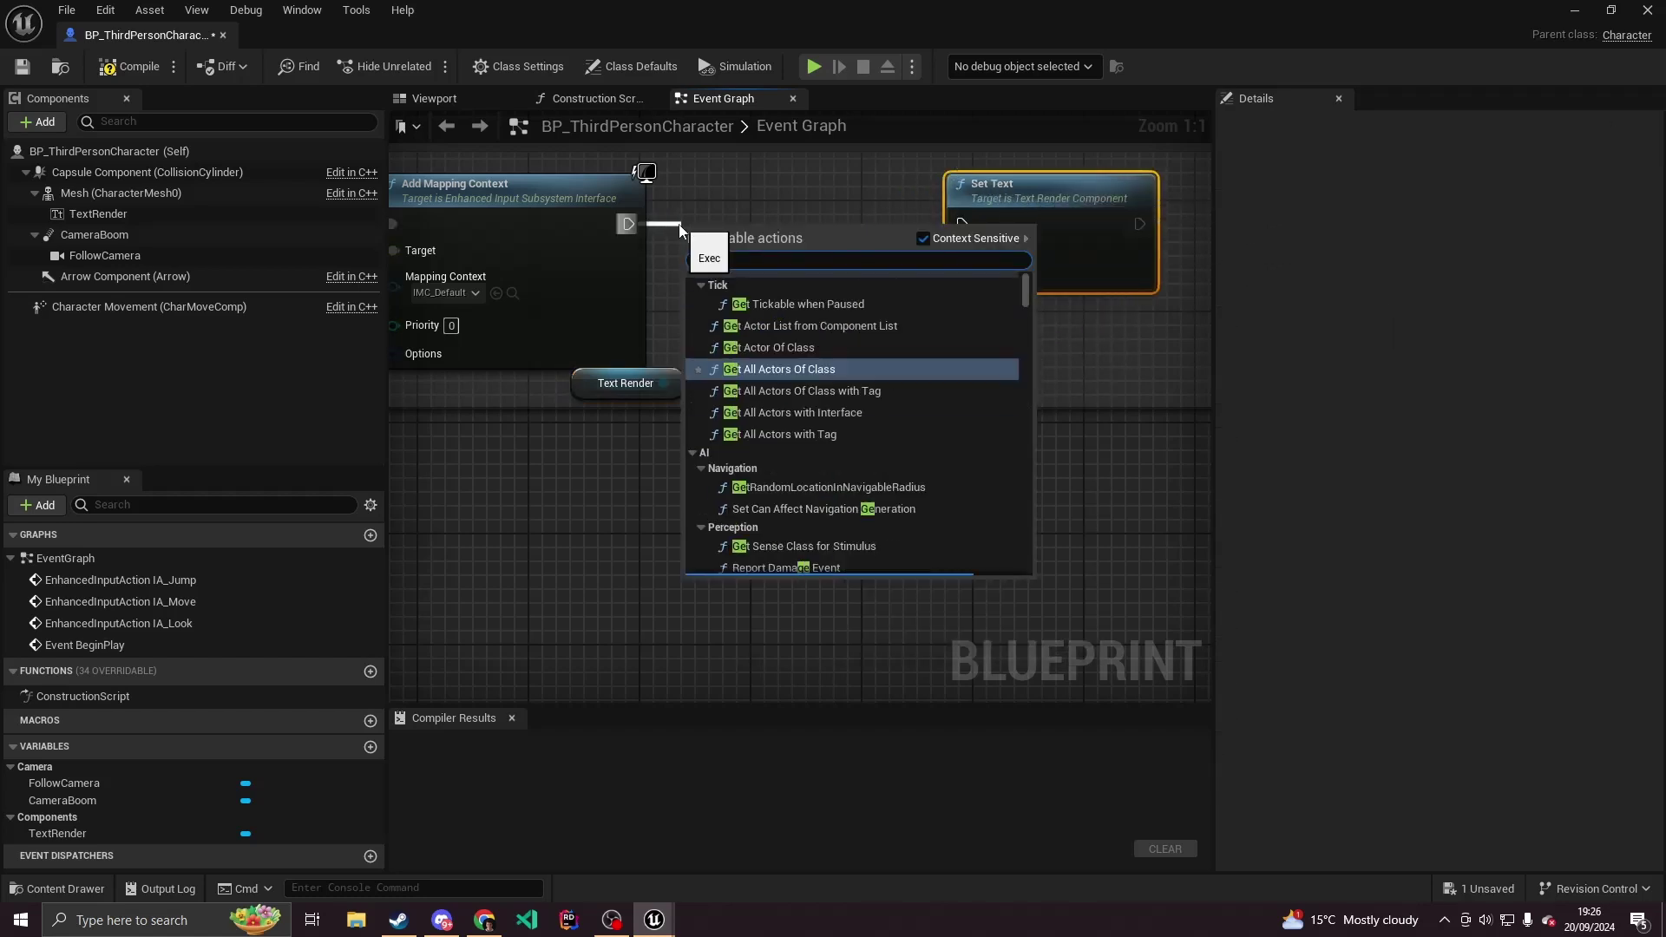
{"action": "type", "text": "eam"}
{"action": "key", "text": "Up"}
{"action": "key", "text": "Up"}
{"action": "key", "text": "Up"}
{"action": "key", "text": "Up"}
{"action": "key", "text": "Up"}
{"action": "key", "text": "Up"}
{"action": "key", "text": "Up"}
{"action": "key", "text": "Up"}
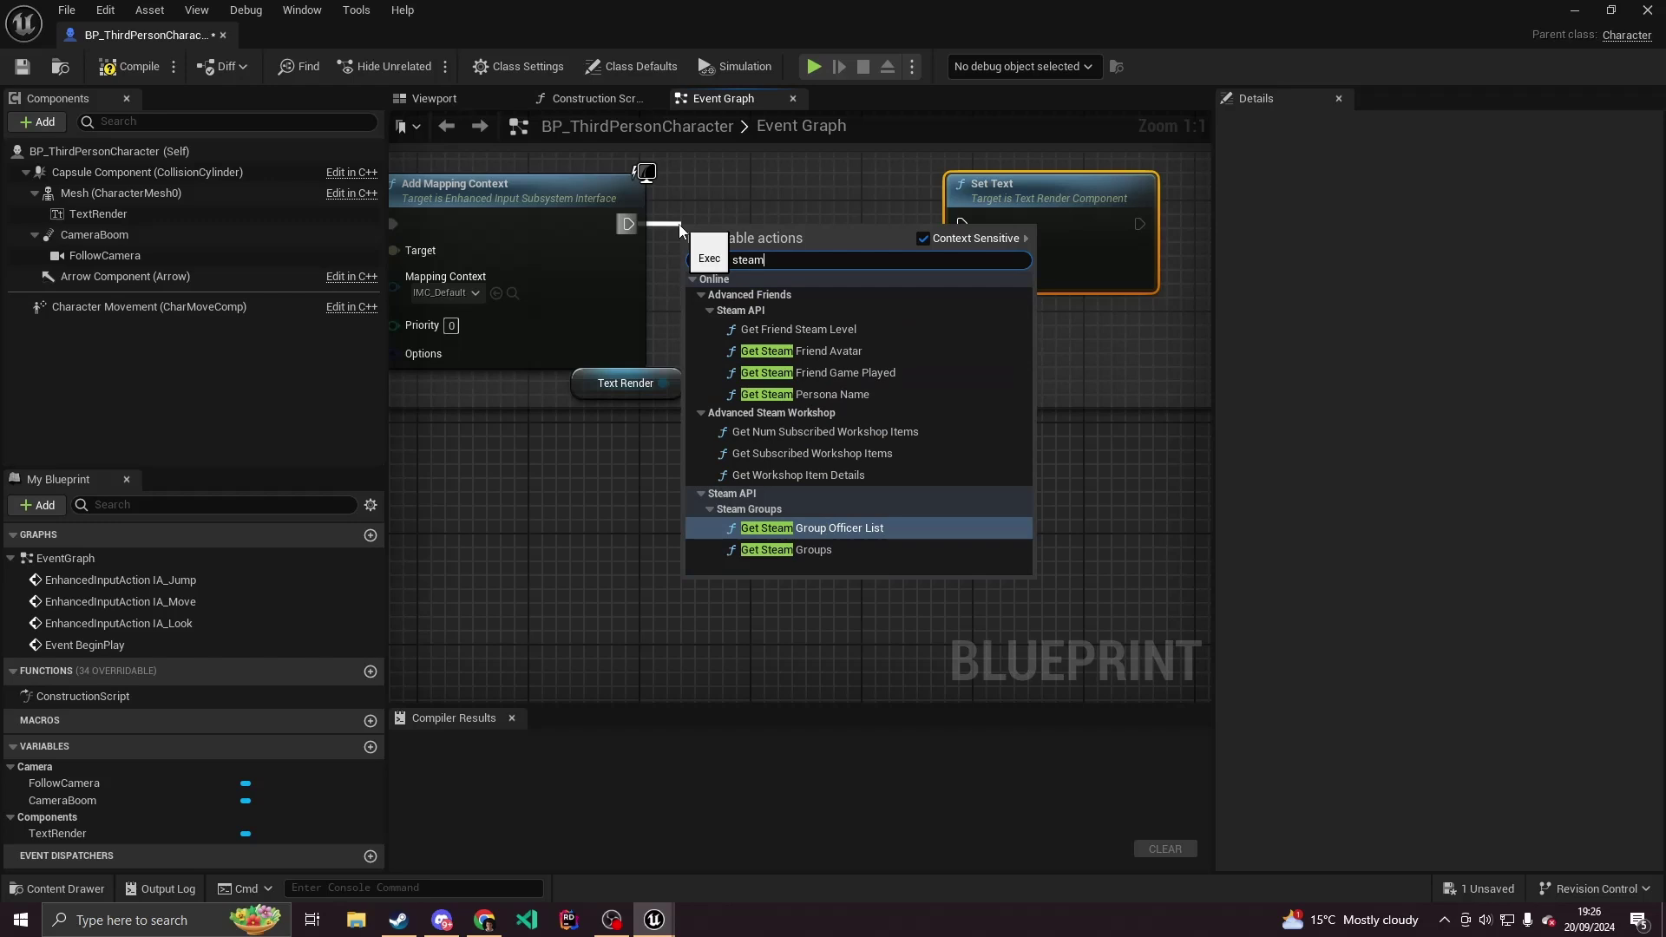
{"action": "key", "text": "Return"}
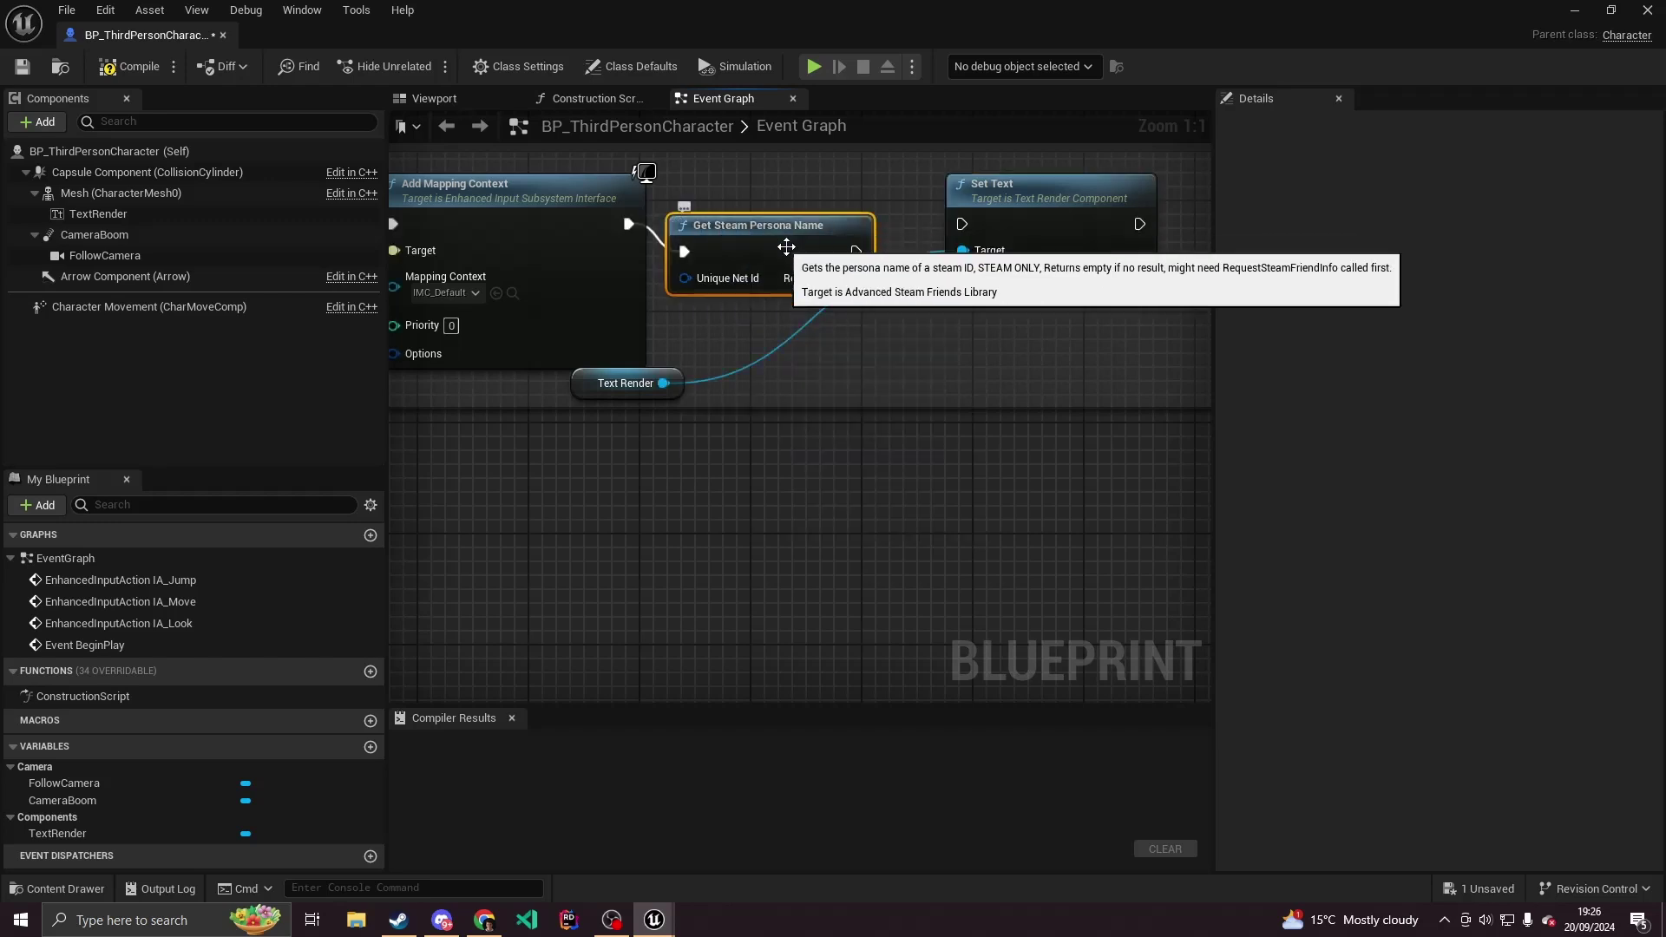
Step: Connect Get Steam Persona Name's return value to Set Text's Value through a To Text conversion, and link their execution pins
{"action": "left_click_drag", "start_coordinate": [855, 278], "coordinate": [962, 276]}
{"action": "right_click_drag", "start_coordinate": [902, 325], "coordinate": [533, 371]}
{"action": "left_click_drag", "start_coordinate": [683, 239], "coordinate": [978, 225]}
{"action": "left_click_drag", "start_coordinate": [537, 246], "coordinate": [637, 323]}
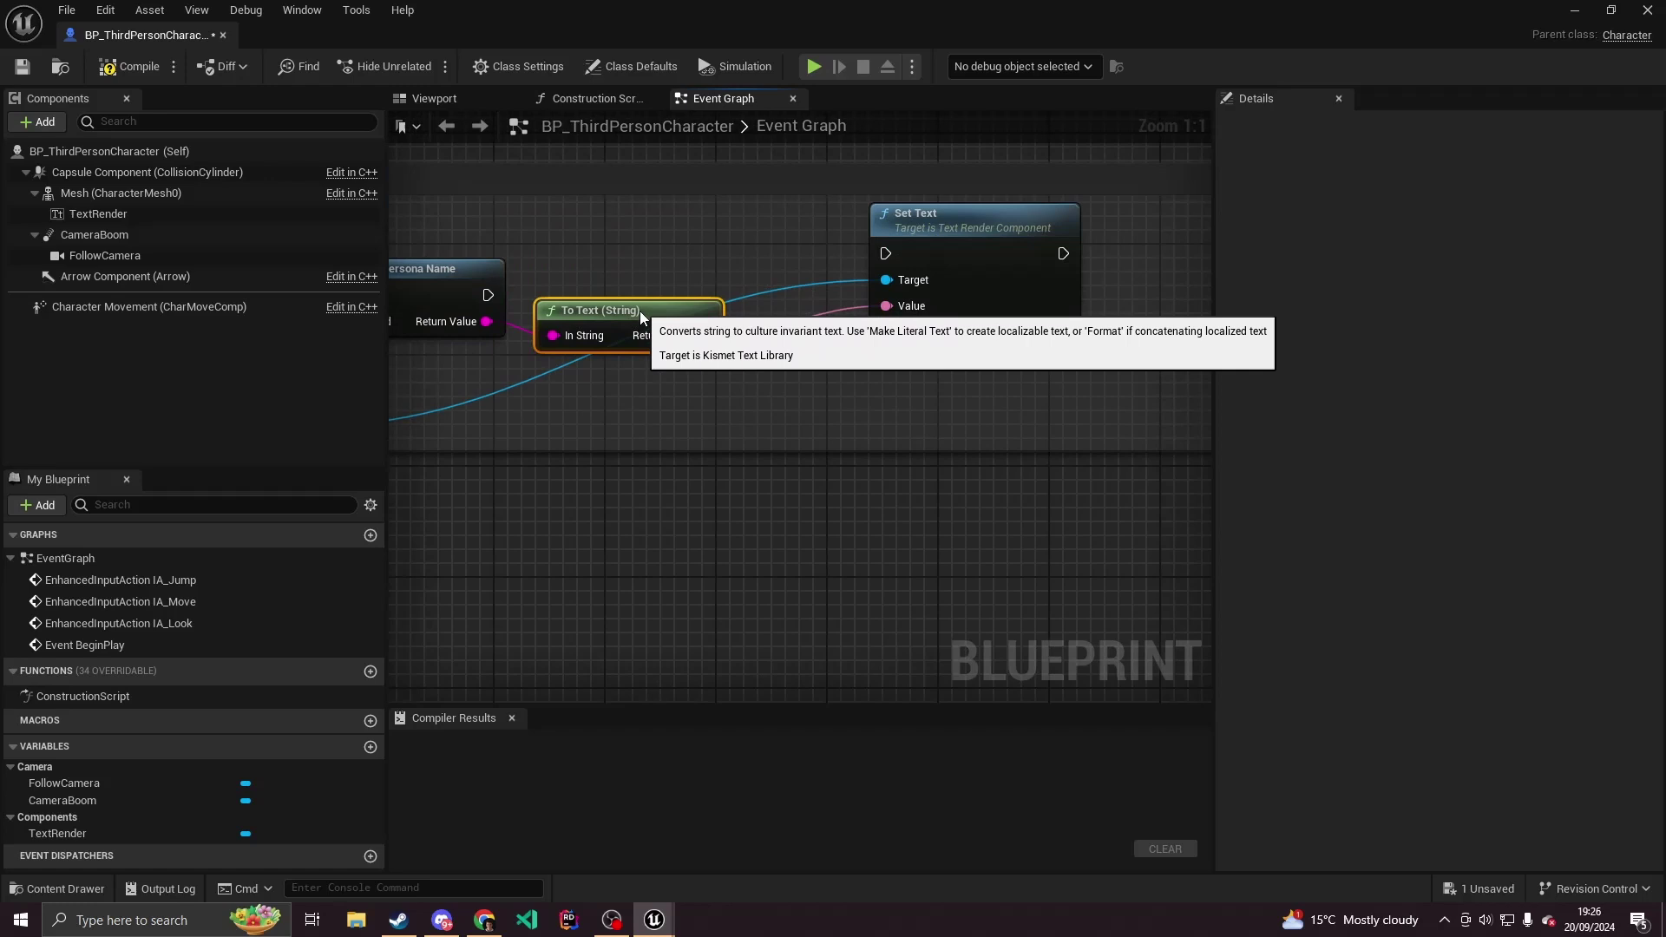
{"action": "left_click_drag", "start_coordinate": [488, 295], "coordinate": [922, 258]}
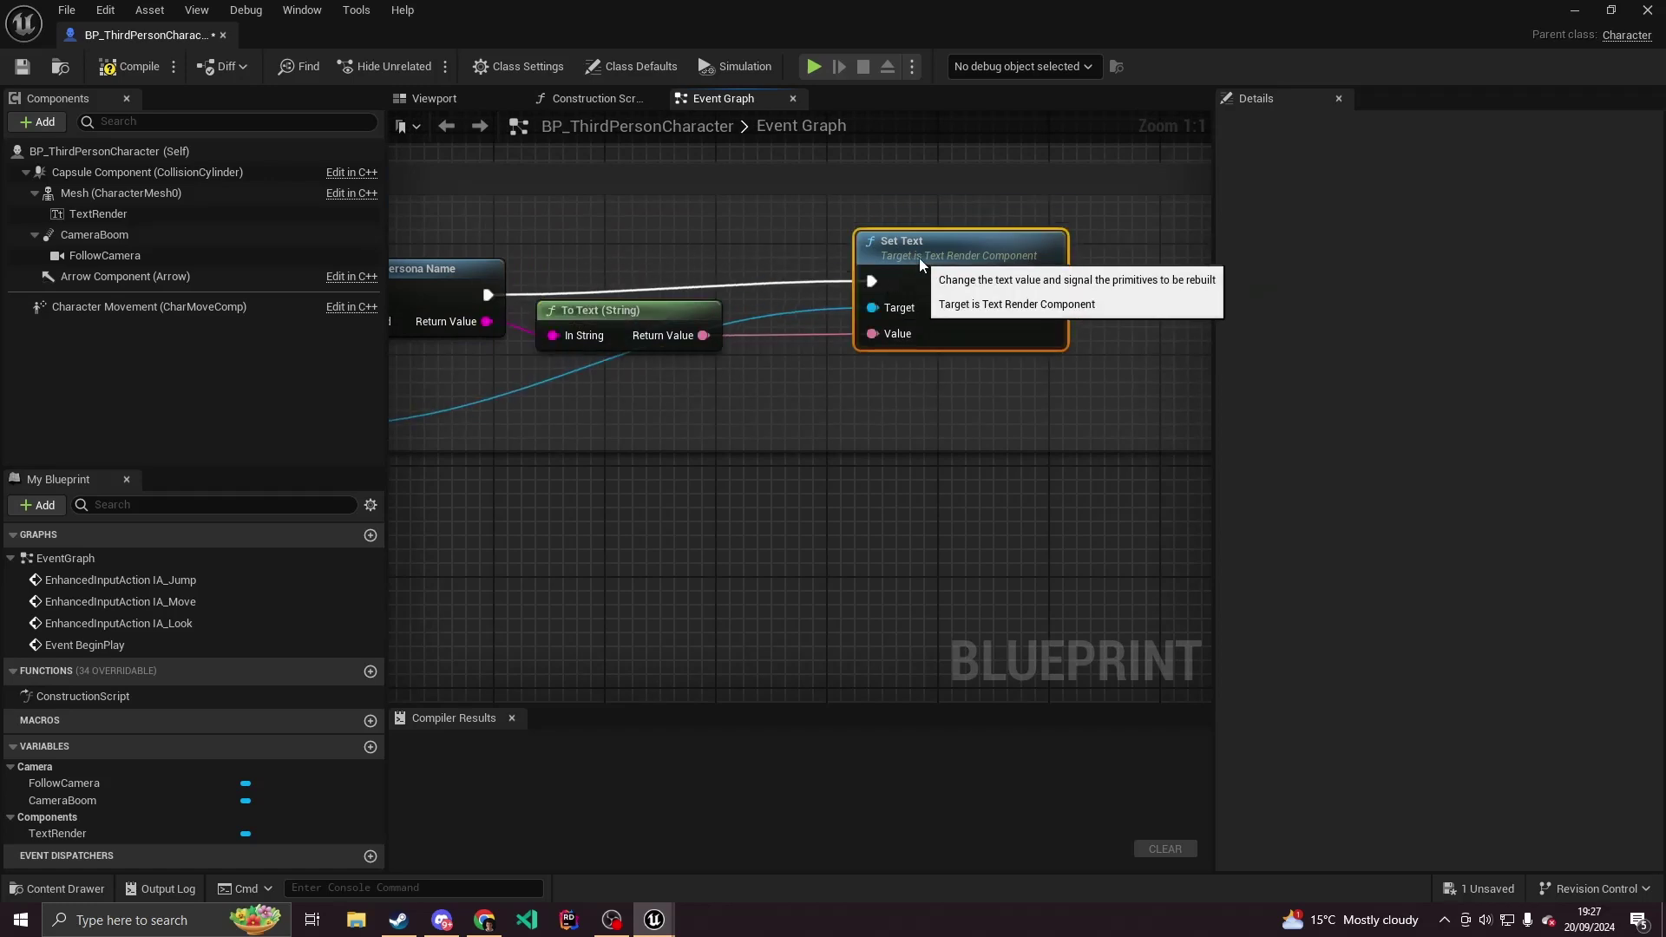
Step: Line up the Get Steam Persona Name node with the execution wire and move it farther away from Add Mapping Context
{"action": "right_click_drag", "start_coordinate": [620, 300], "coordinate": [928, 289]}
{"action": "left_click_drag", "start_coordinate": [705, 263], "coordinate": [705, 234]}
{"action": "right_click_drag", "start_coordinate": [819, 349], "coordinate": [997, 317]}
{"action": "right_click_drag", "start_coordinate": [863, 374], "coordinate": [665, 402]}
{"action": "left_click_drag", "start_coordinate": [666, 246], "coordinate": [841, 242]}
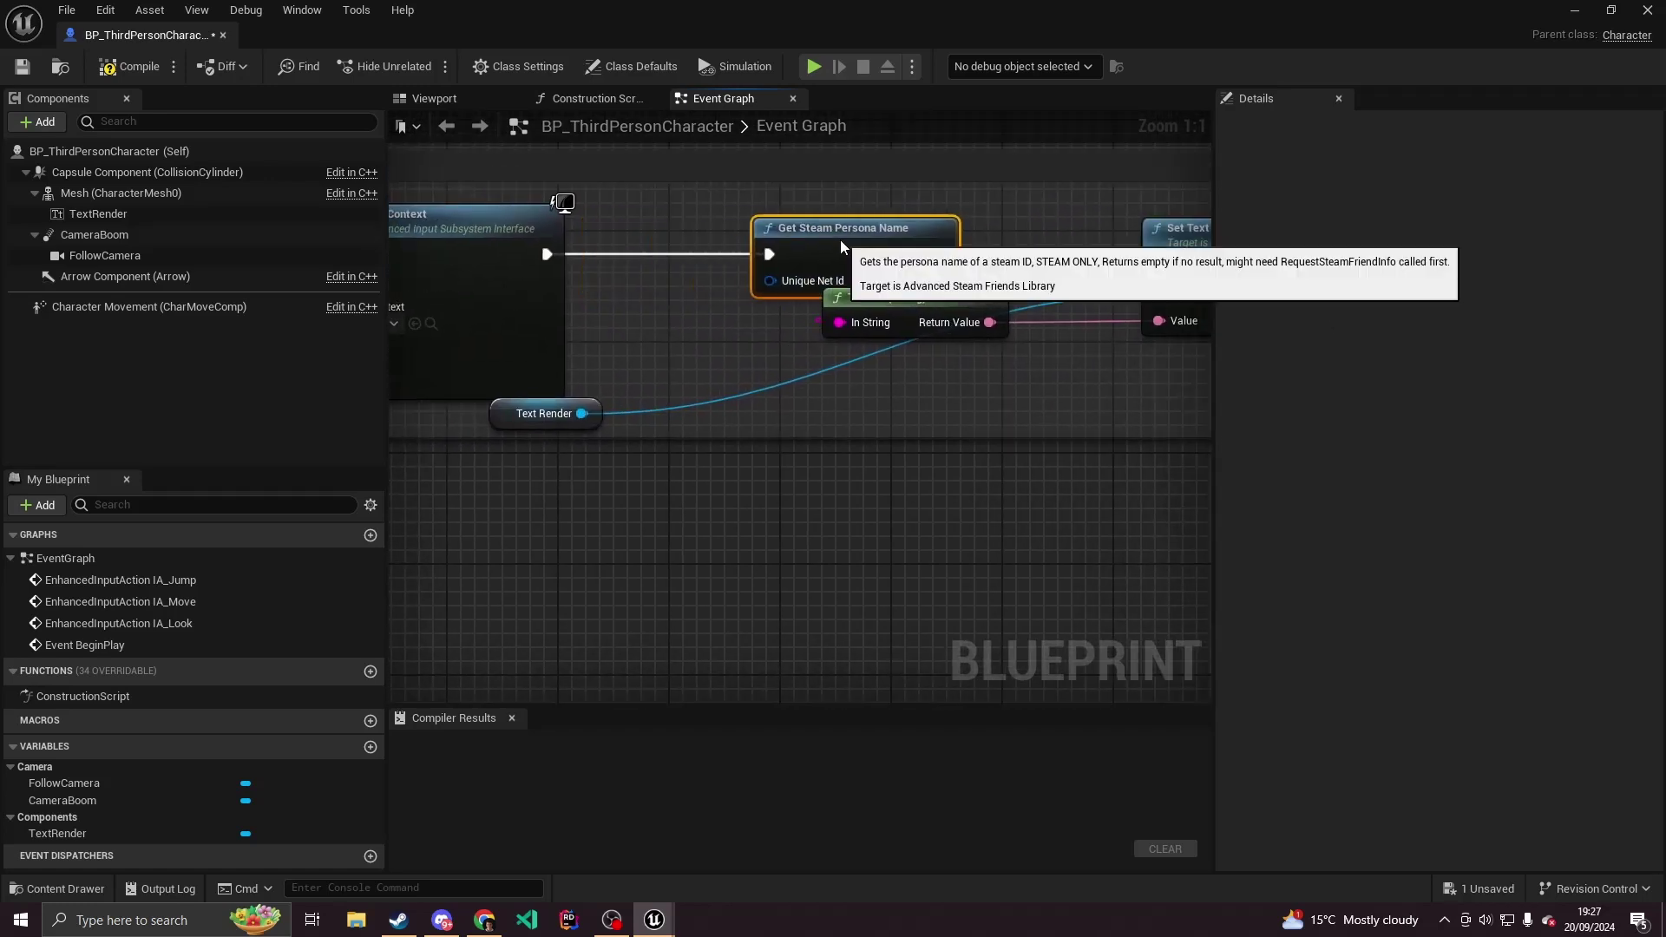
Step: Add a Get Unique Net ID node and place it in the empty area below Get Steam Persona Name
{"action": "right_click", "coordinate": [637, 373]}
{"action": "type", "text": "get uniqu"}
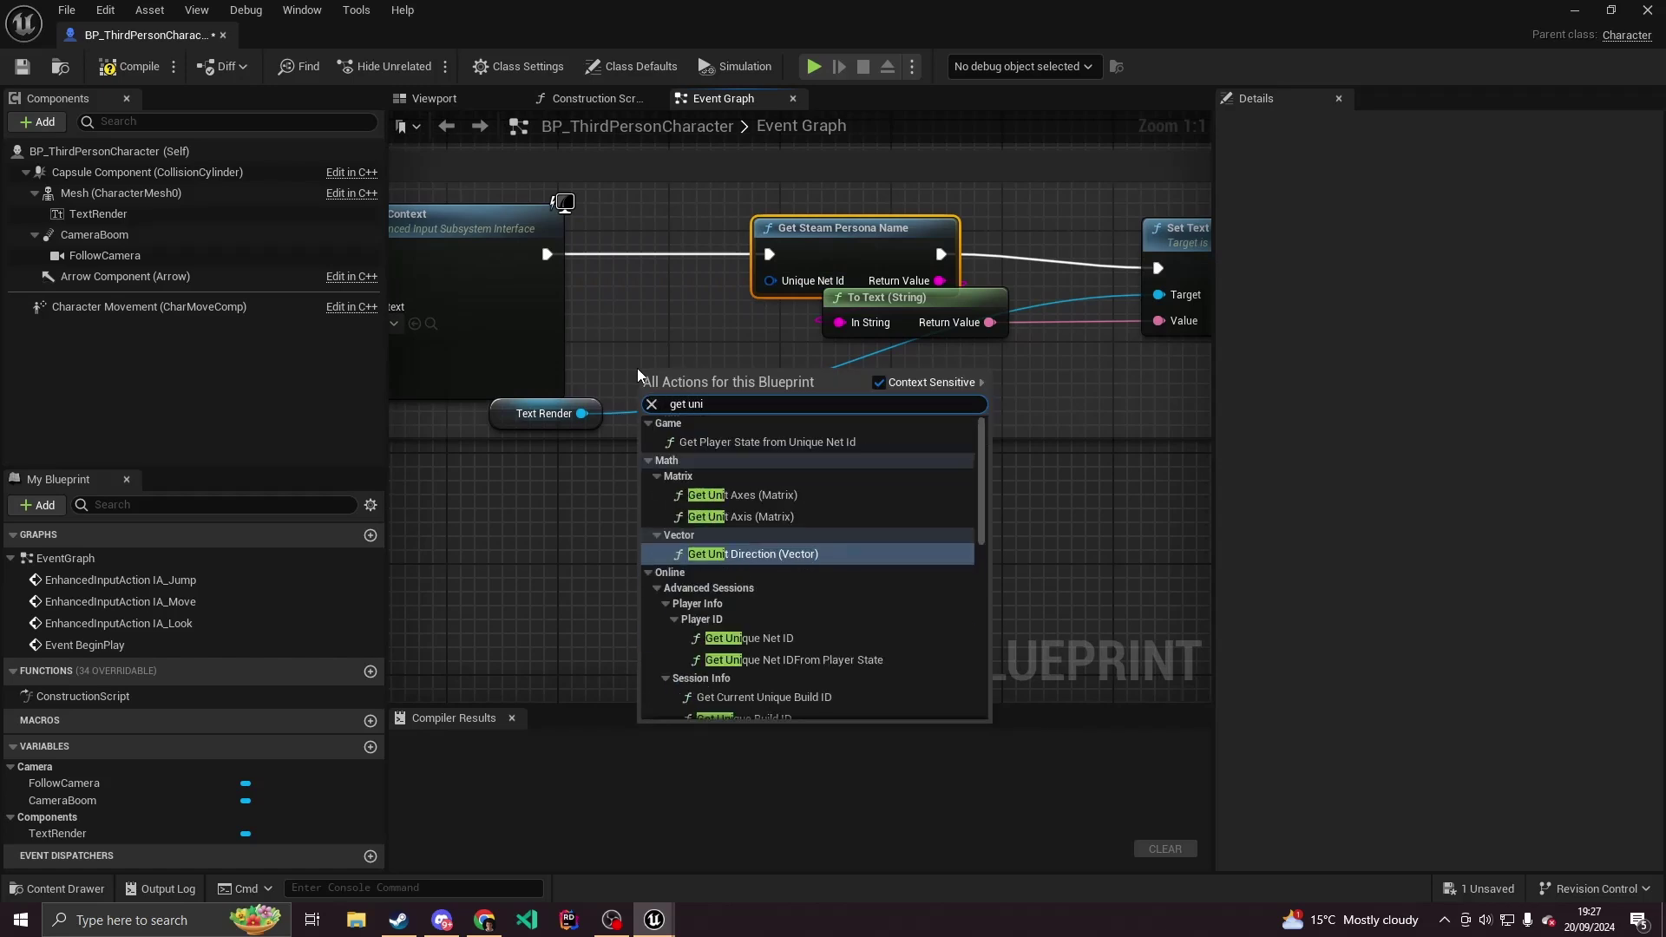
{"action": "key", "text": "Return"}
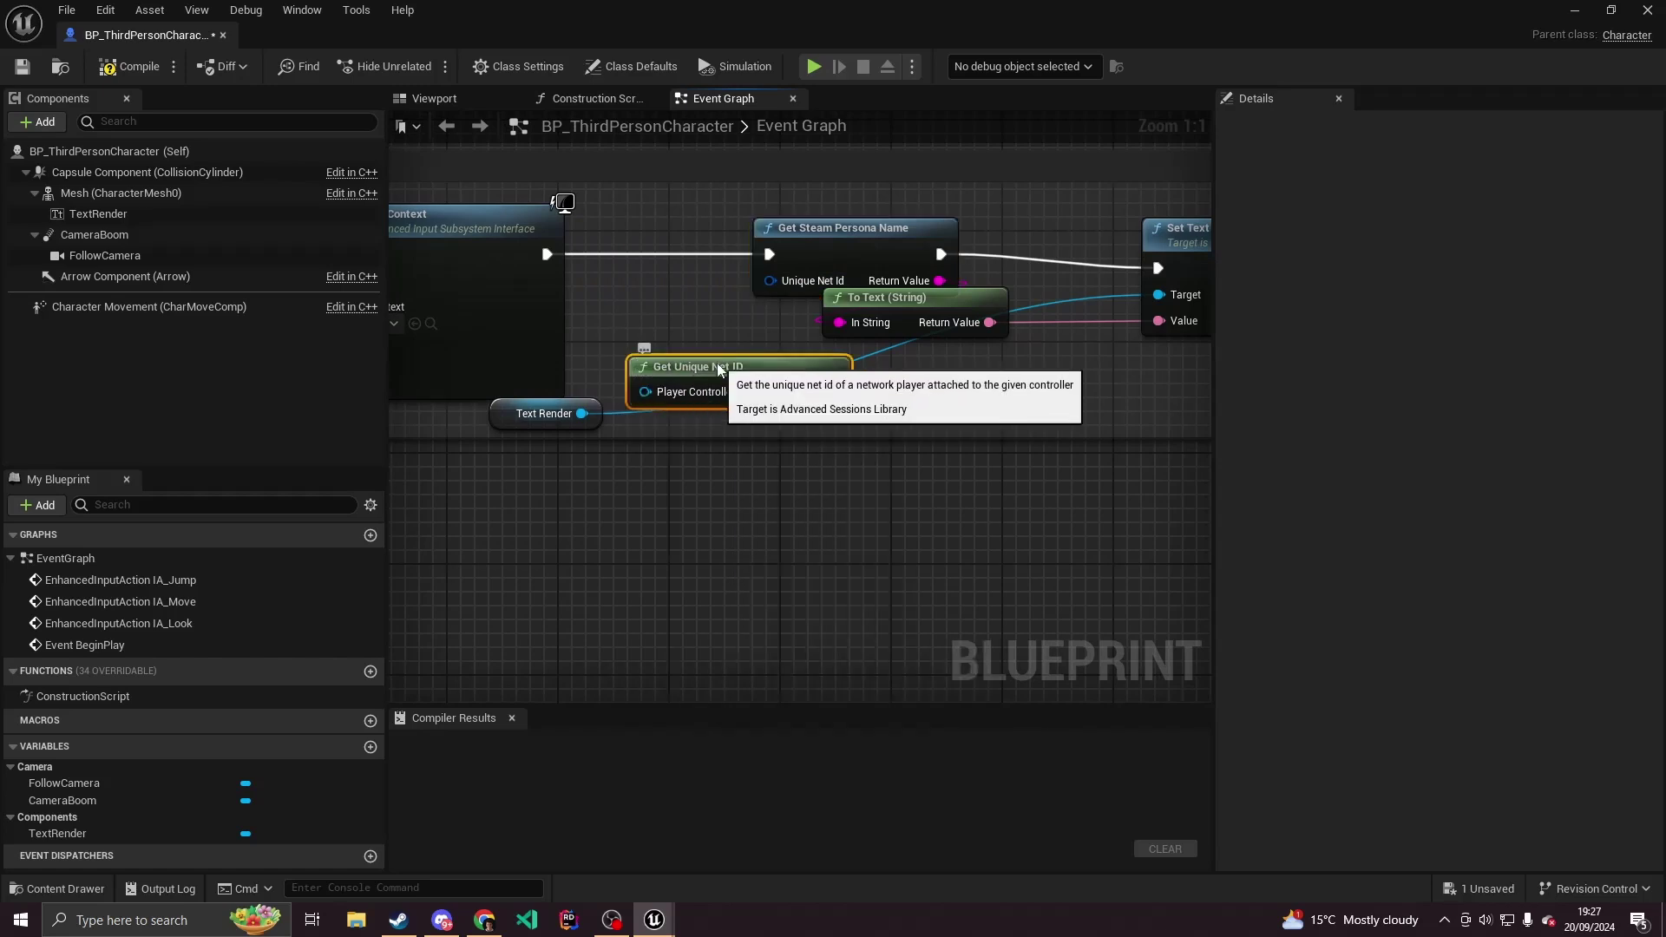
{"action": "left_click_drag", "start_coordinate": [718, 369], "coordinate": [712, 483]}
Step: Feed a new Get Player Controller node into Get Unique Net ID and connect its output to Get Steam Persona Name's Unique Net Id
{"action": "right_click_drag", "start_coordinate": [550, 533], "coordinate": [858, 483]}
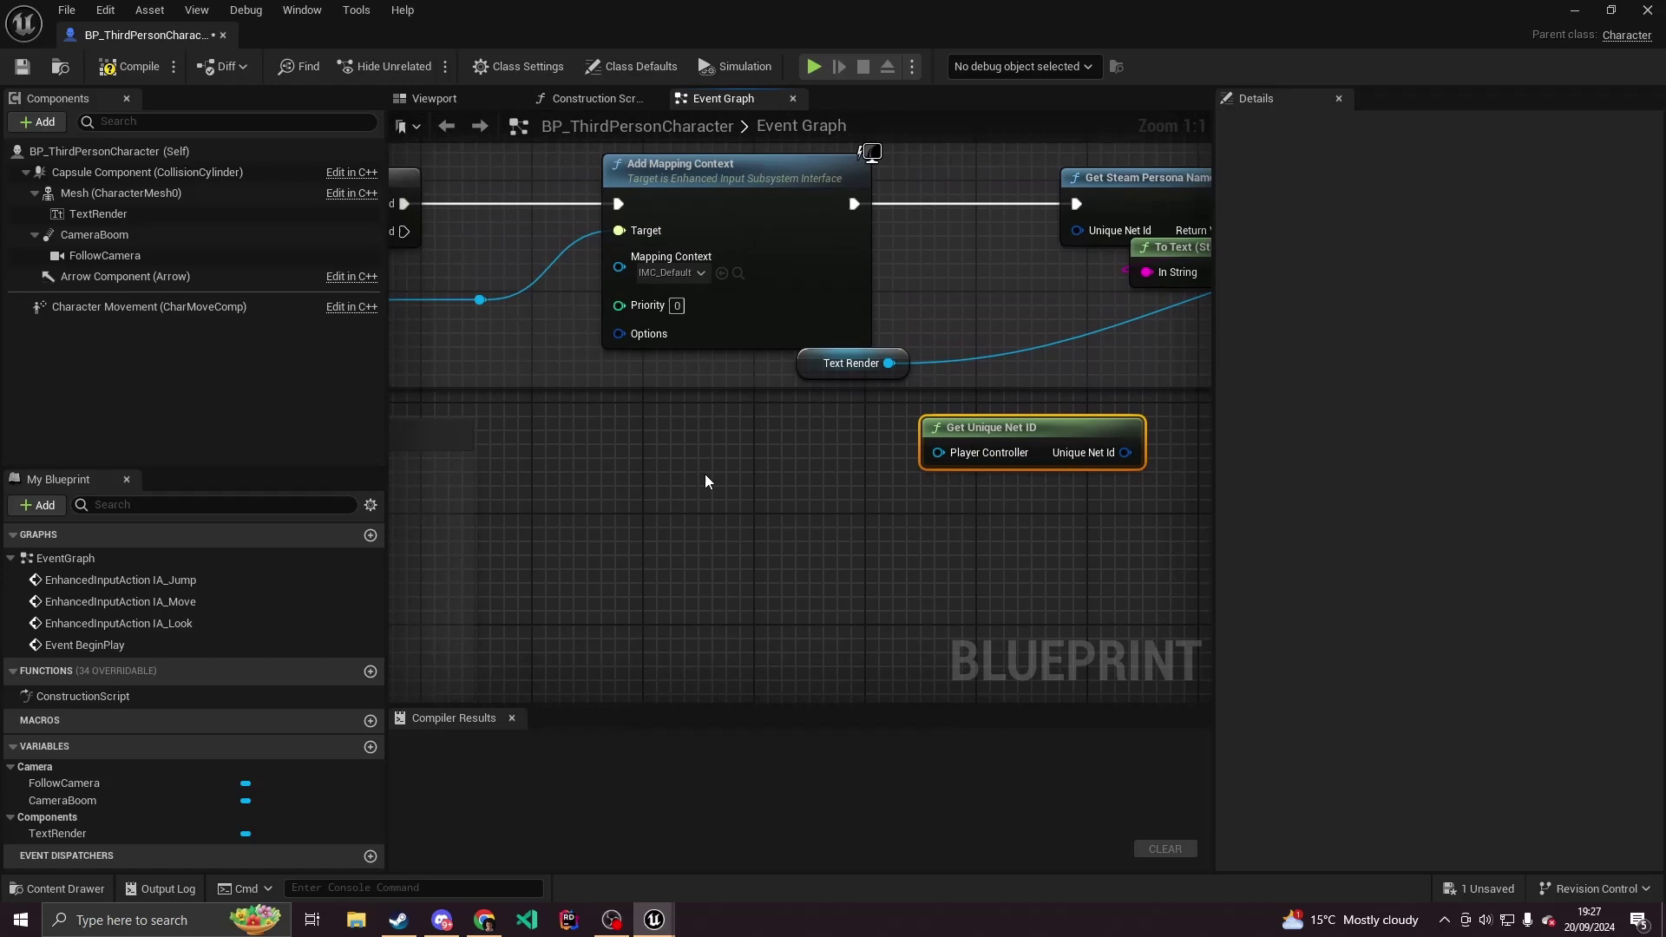
{"action": "right_click", "coordinate": [704, 474]}
{"action": "type", "text": "get player"}
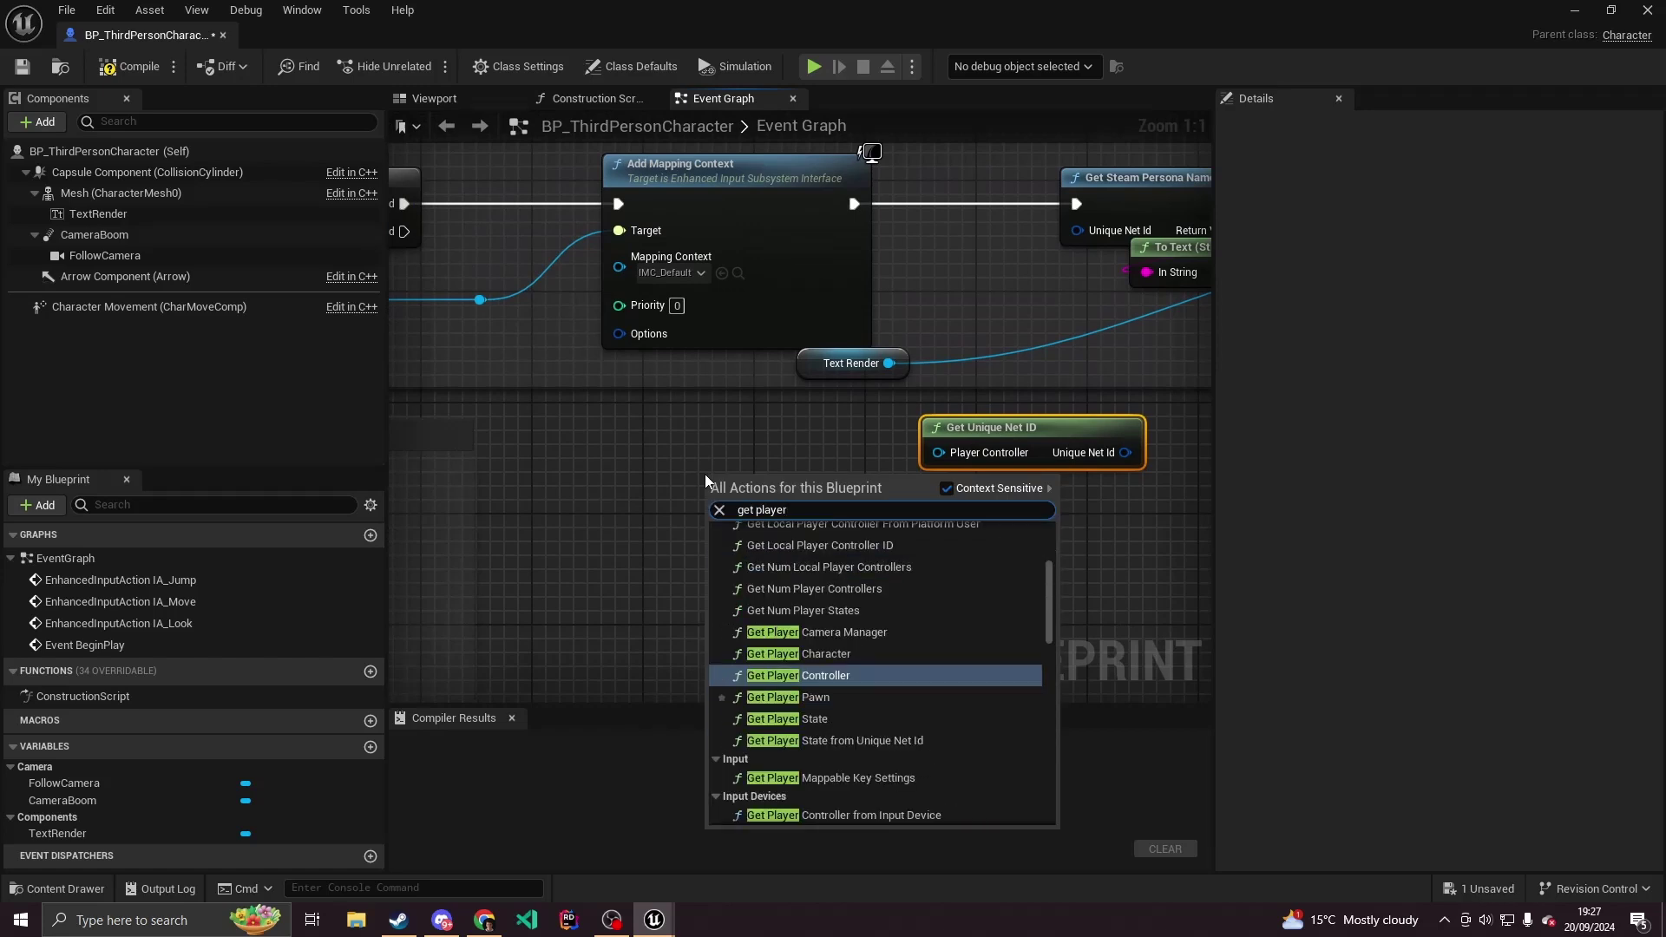
{"action": "key", "text": "Return"}
{"action": "left_click_drag", "start_coordinate": [812, 500], "coordinate": [938, 454]}
{"action": "right_click_drag", "start_coordinate": [982, 516], "coordinate": [681, 552]}
{"action": "left_click_drag", "start_coordinate": [824, 490], "coordinate": [775, 267]}
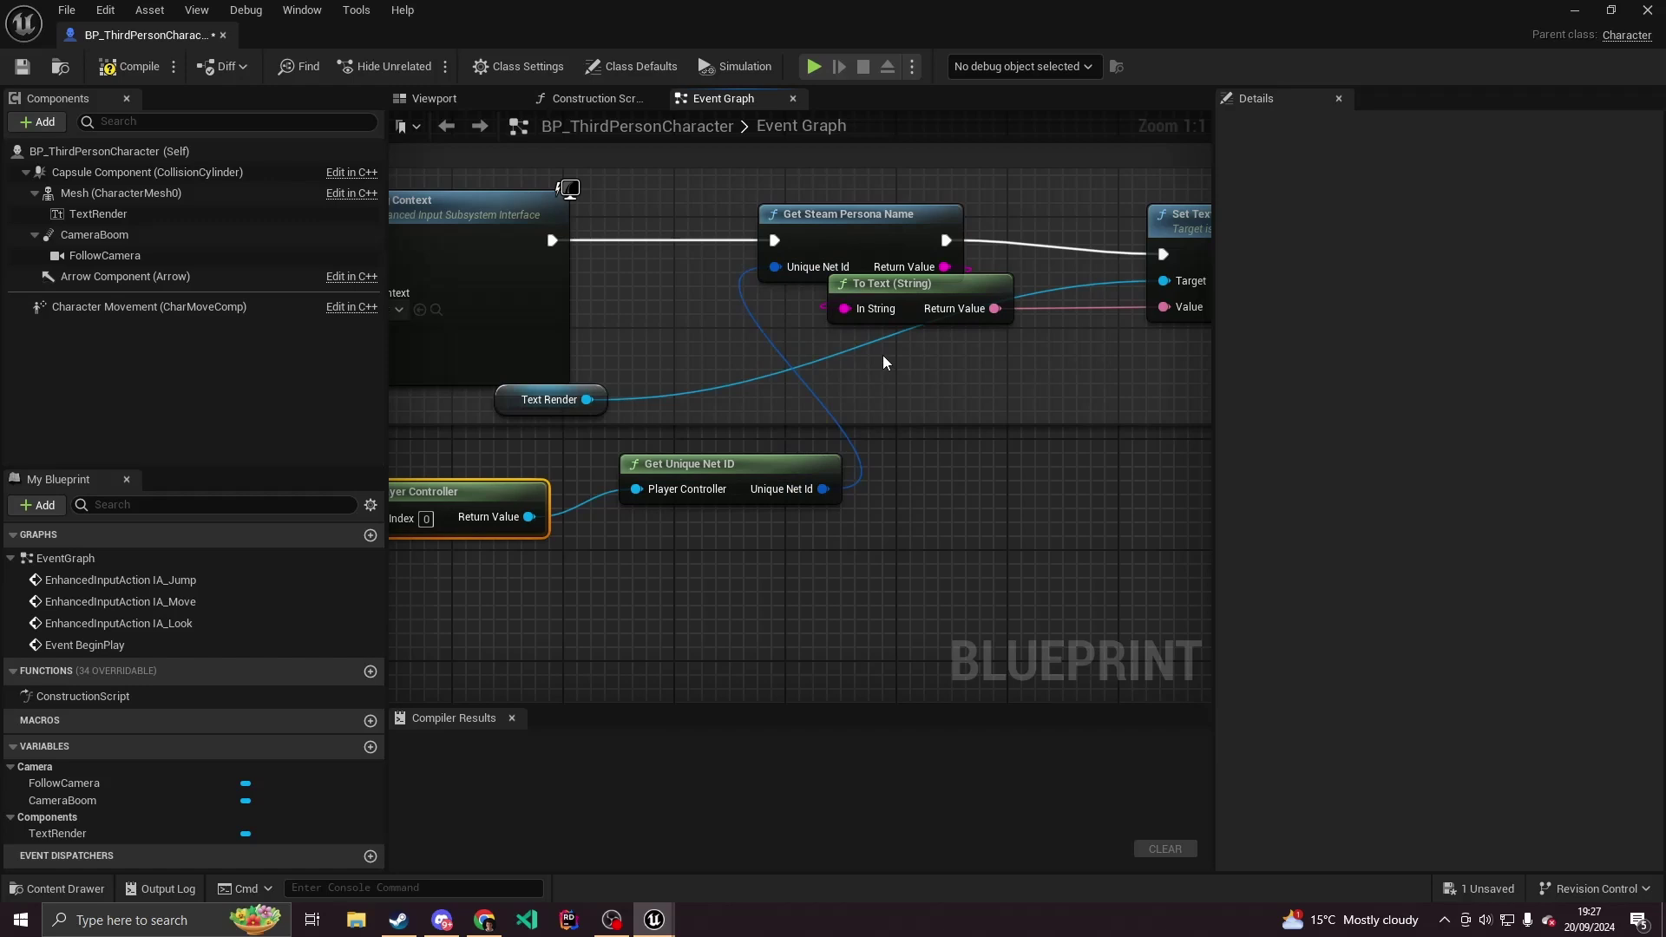
Step: Tidy To Text under Get Steam Persona Name and Text Render beside Set Text, then save and compile the blueprint
{"action": "left_click_drag", "start_coordinate": [903, 277], "coordinate": [820, 308]}
{"action": "right_click_drag", "start_coordinate": [851, 418], "coordinate": [760, 423]}
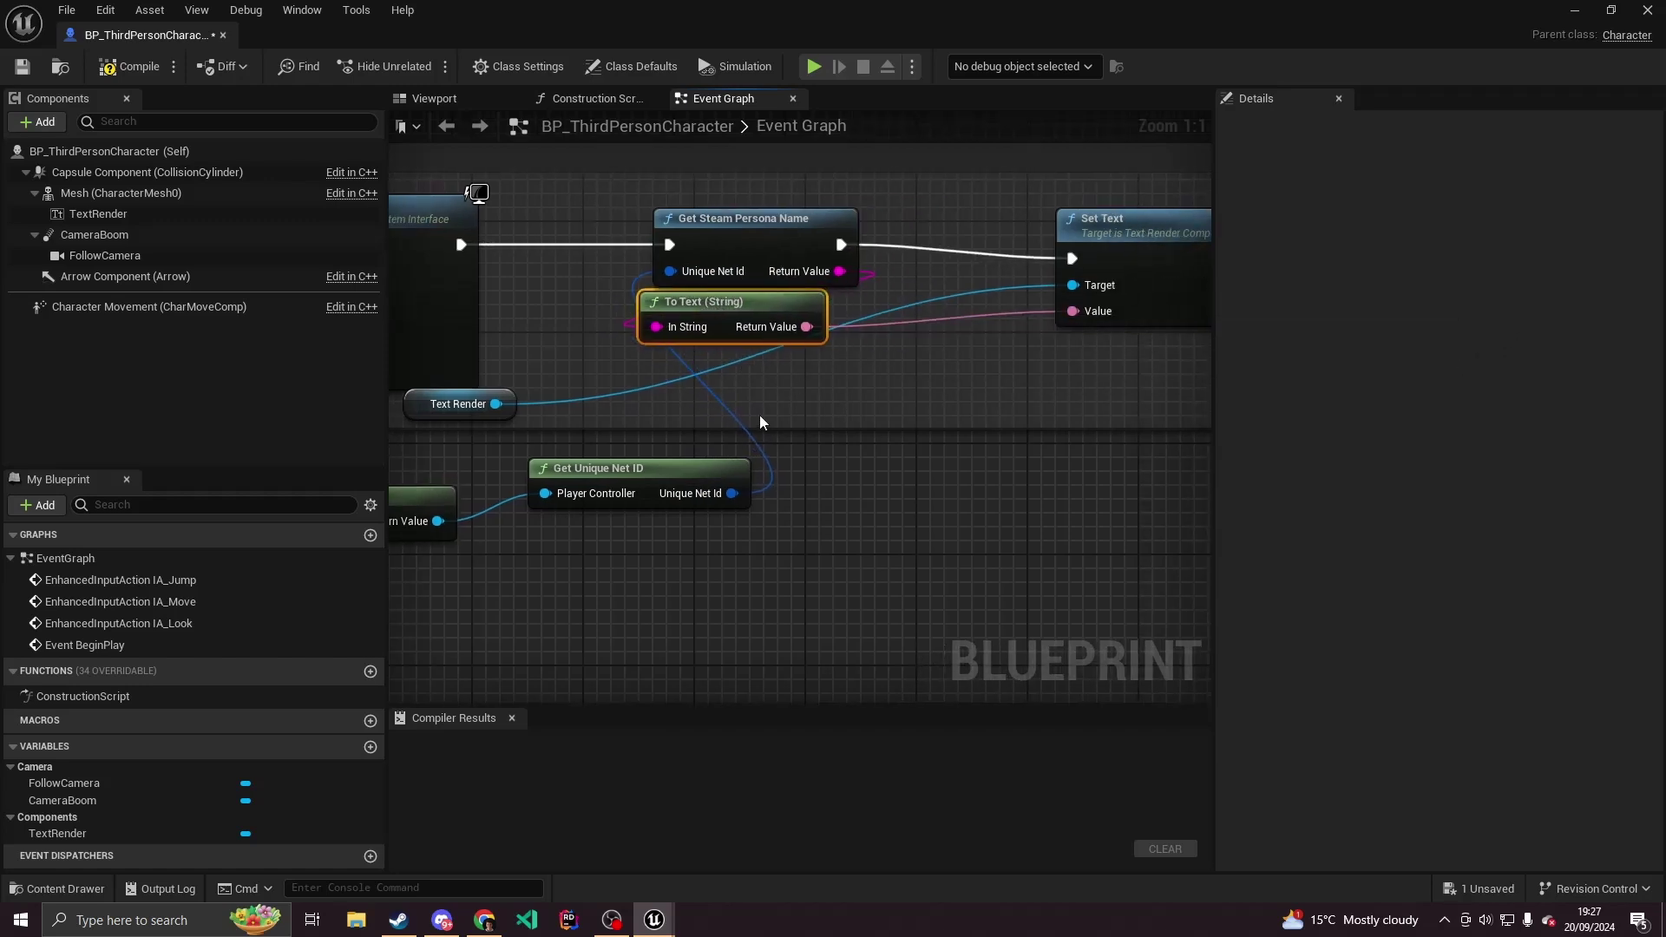
{"action": "left_click_drag", "start_coordinate": [456, 404], "coordinate": [940, 348]}
{"action": "key", "text": "ctrl+s"}
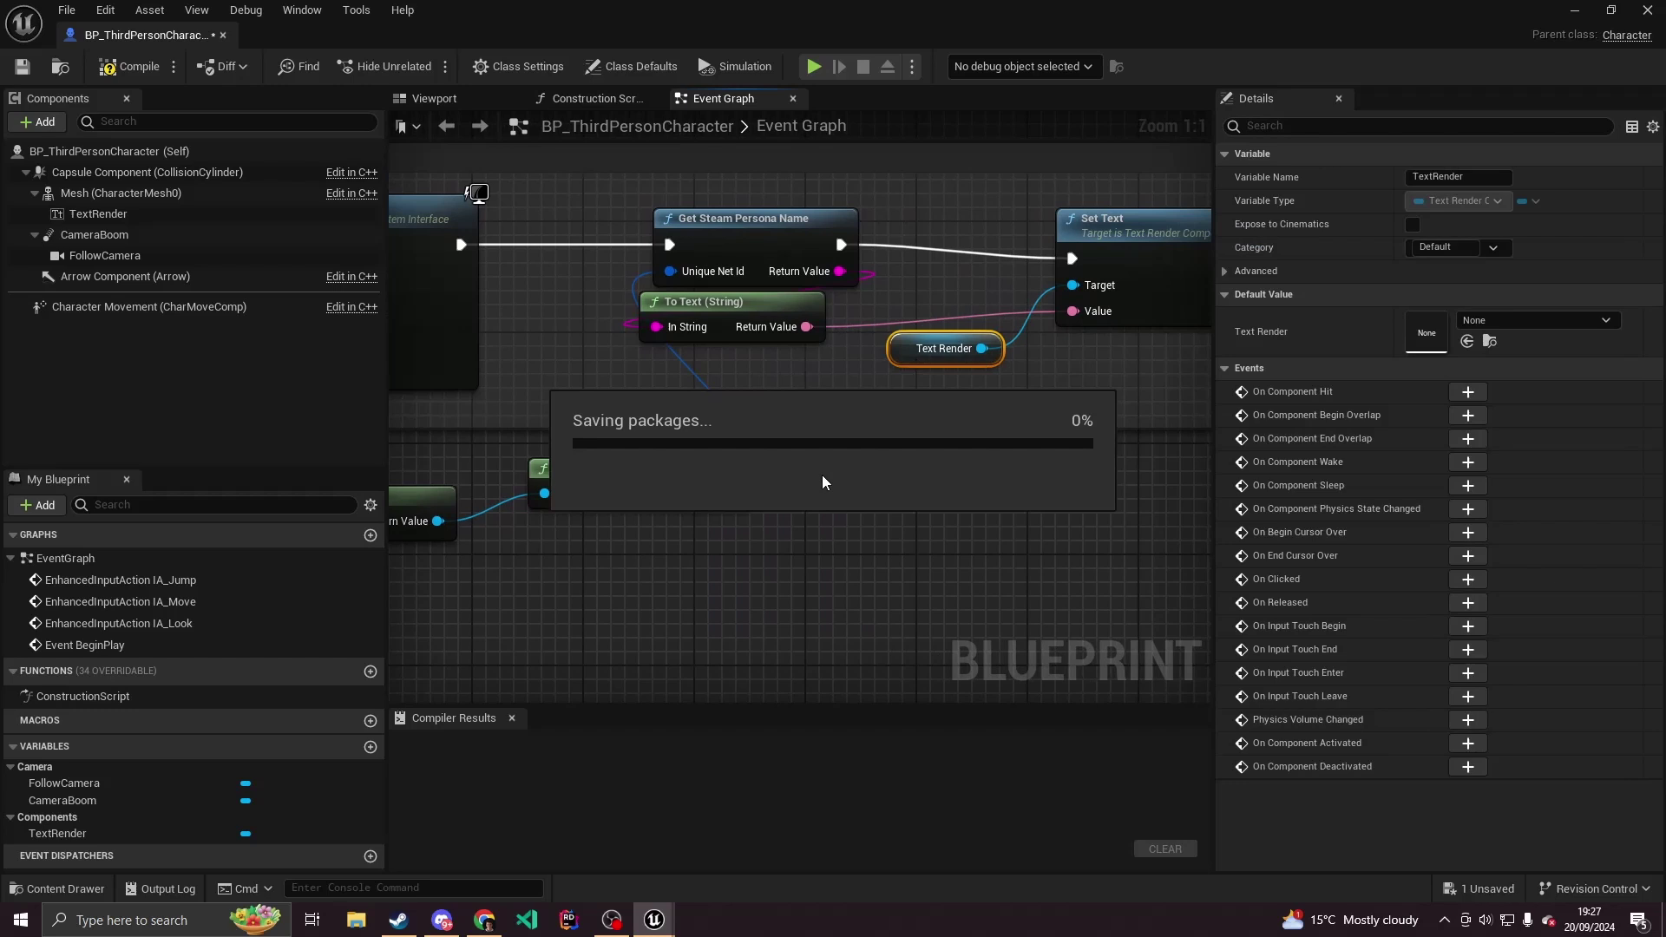
{"action": "left_click", "coordinate": [130, 66]}
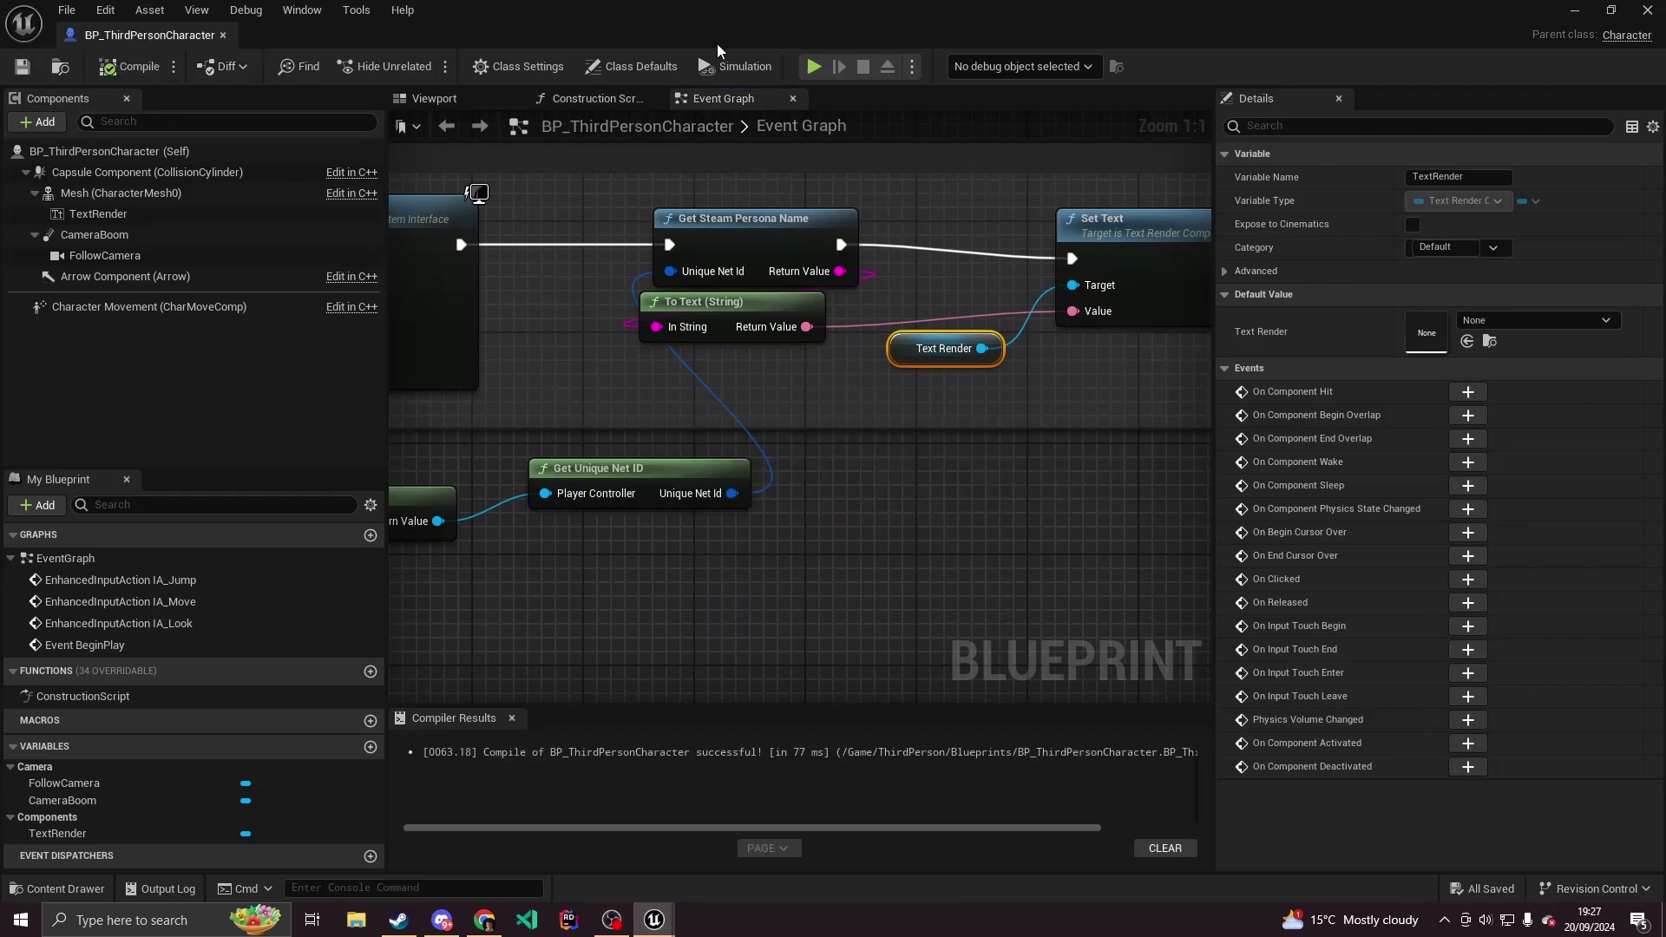
Step: Play the level in the editor, check the character in the ThirdPersonMap viewport, and stop the session
{"action": "left_click", "coordinate": [812, 68]}
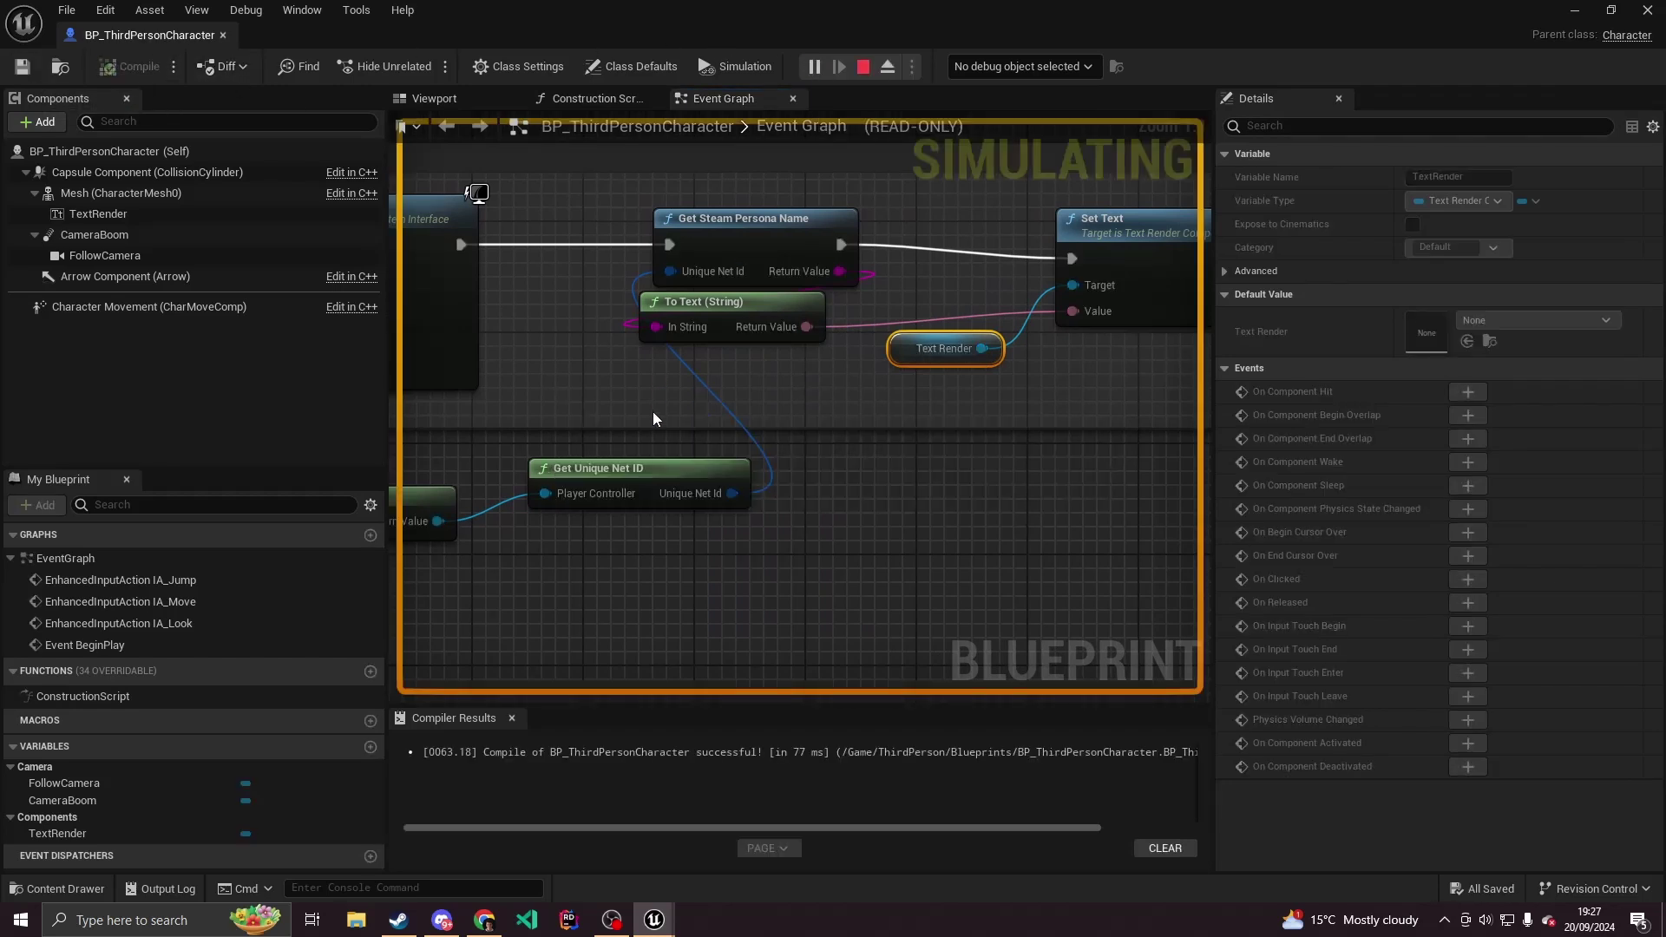
{"action": "left_click_drag", "start_coordinate": [147, 40], "coordinate": [394, 39]}
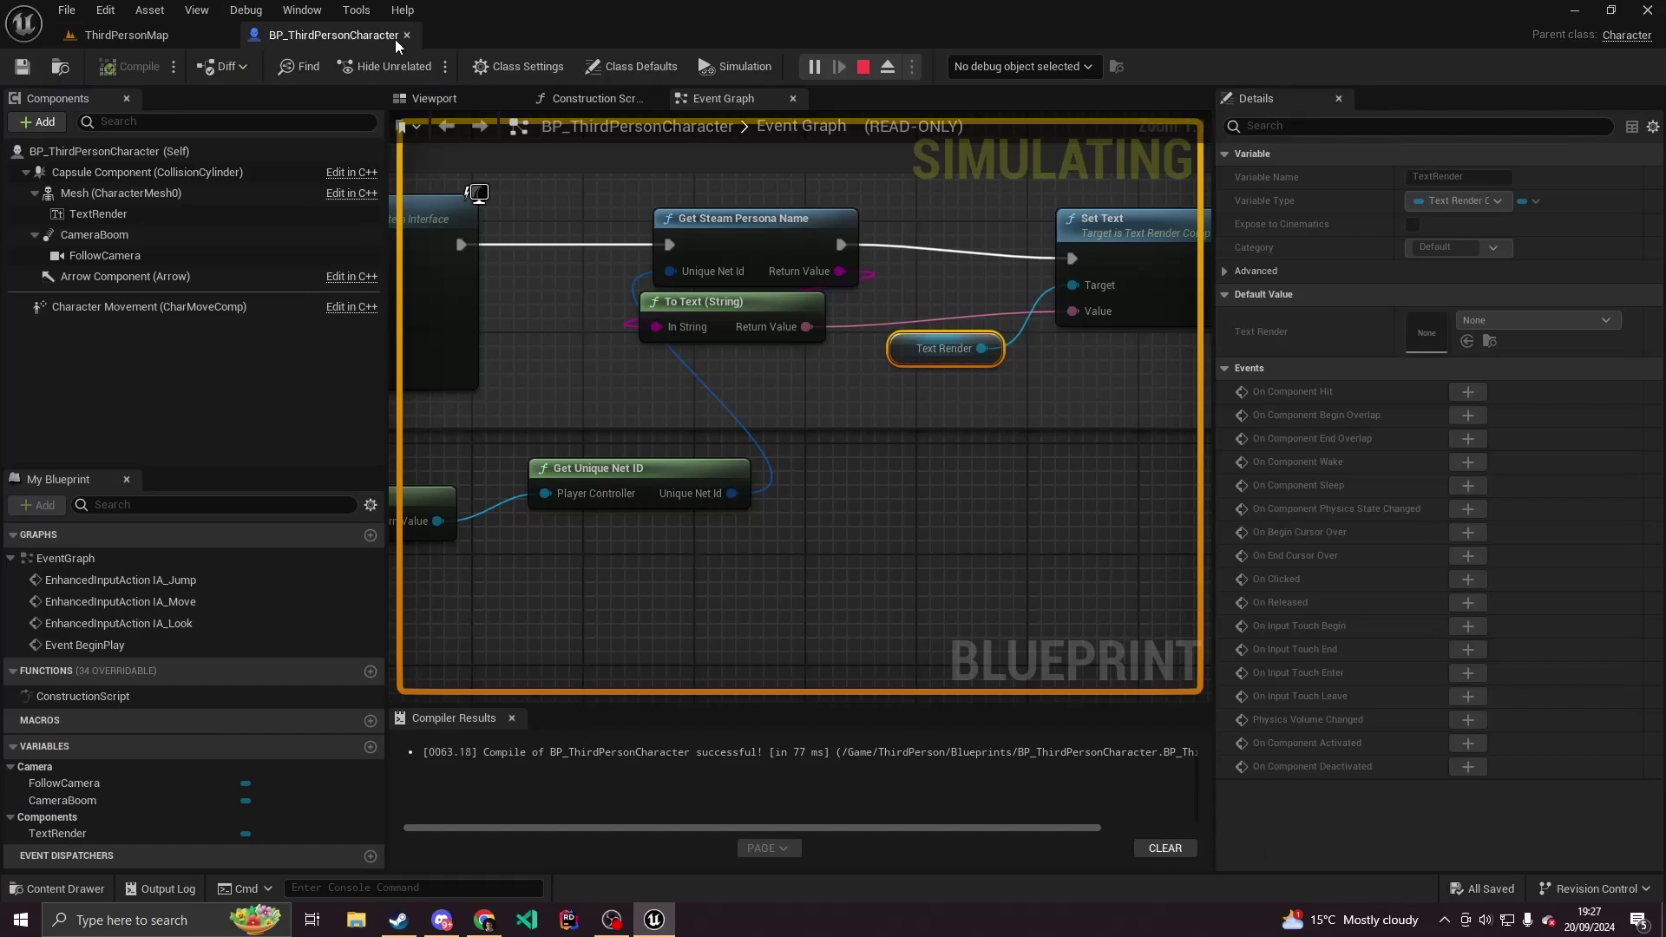
{"action": "left_click", "coordinate": [133, 43]}
{"action": "left_click", "coordinate": [173, 139]}
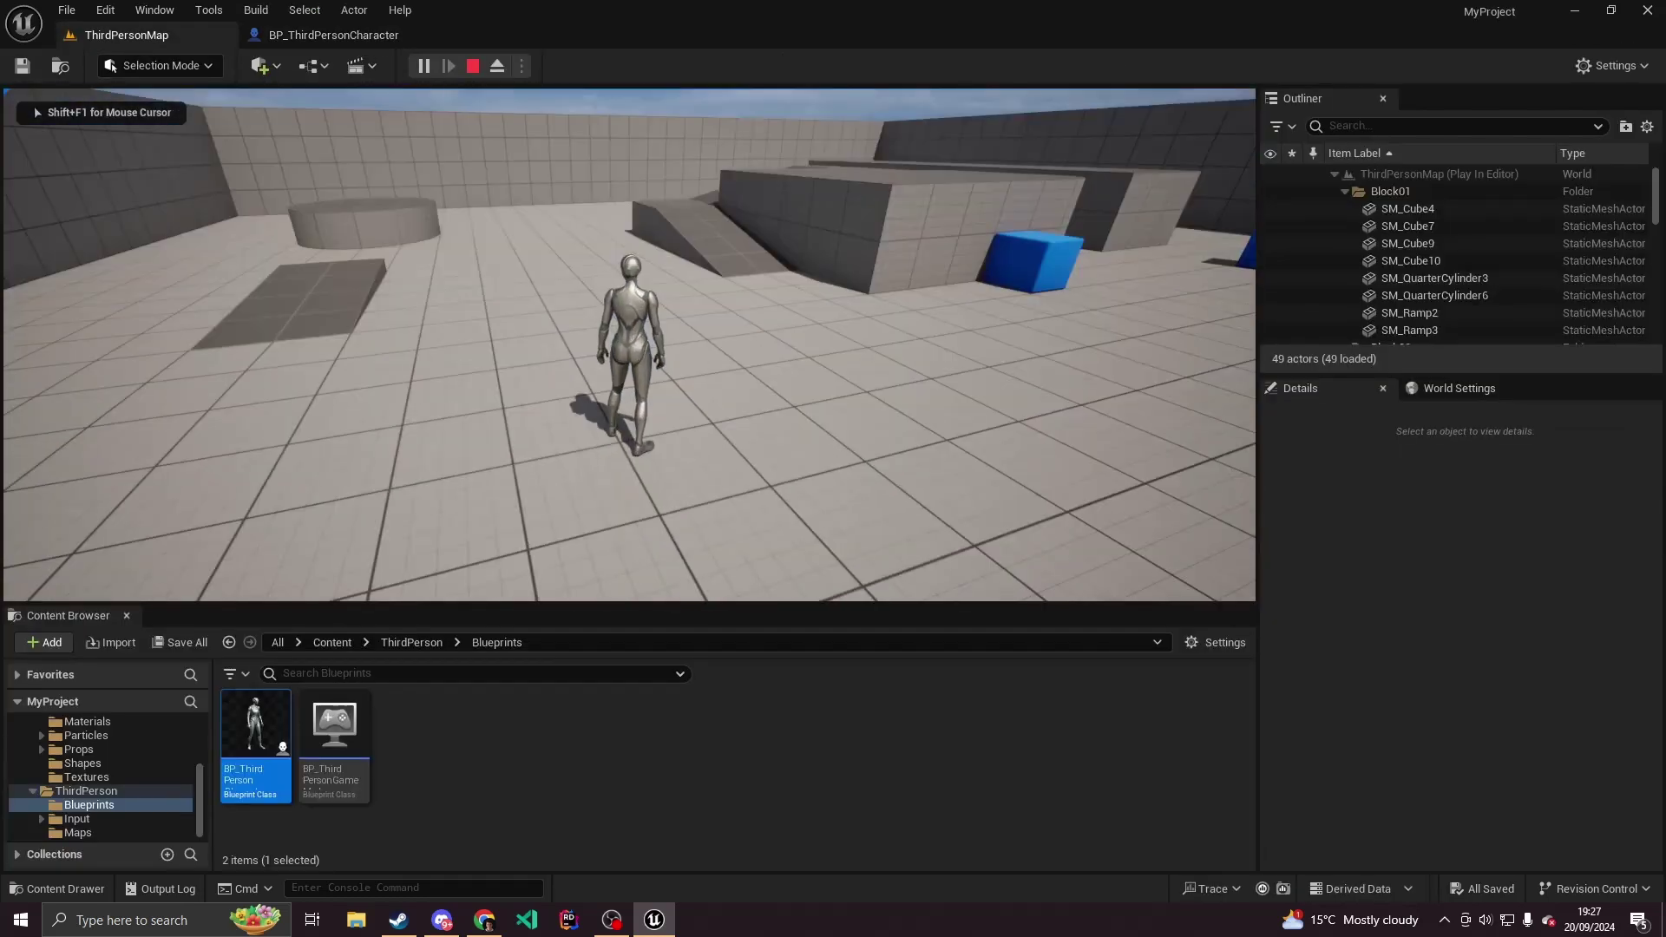
{"action": "key", "text": "Escape"}
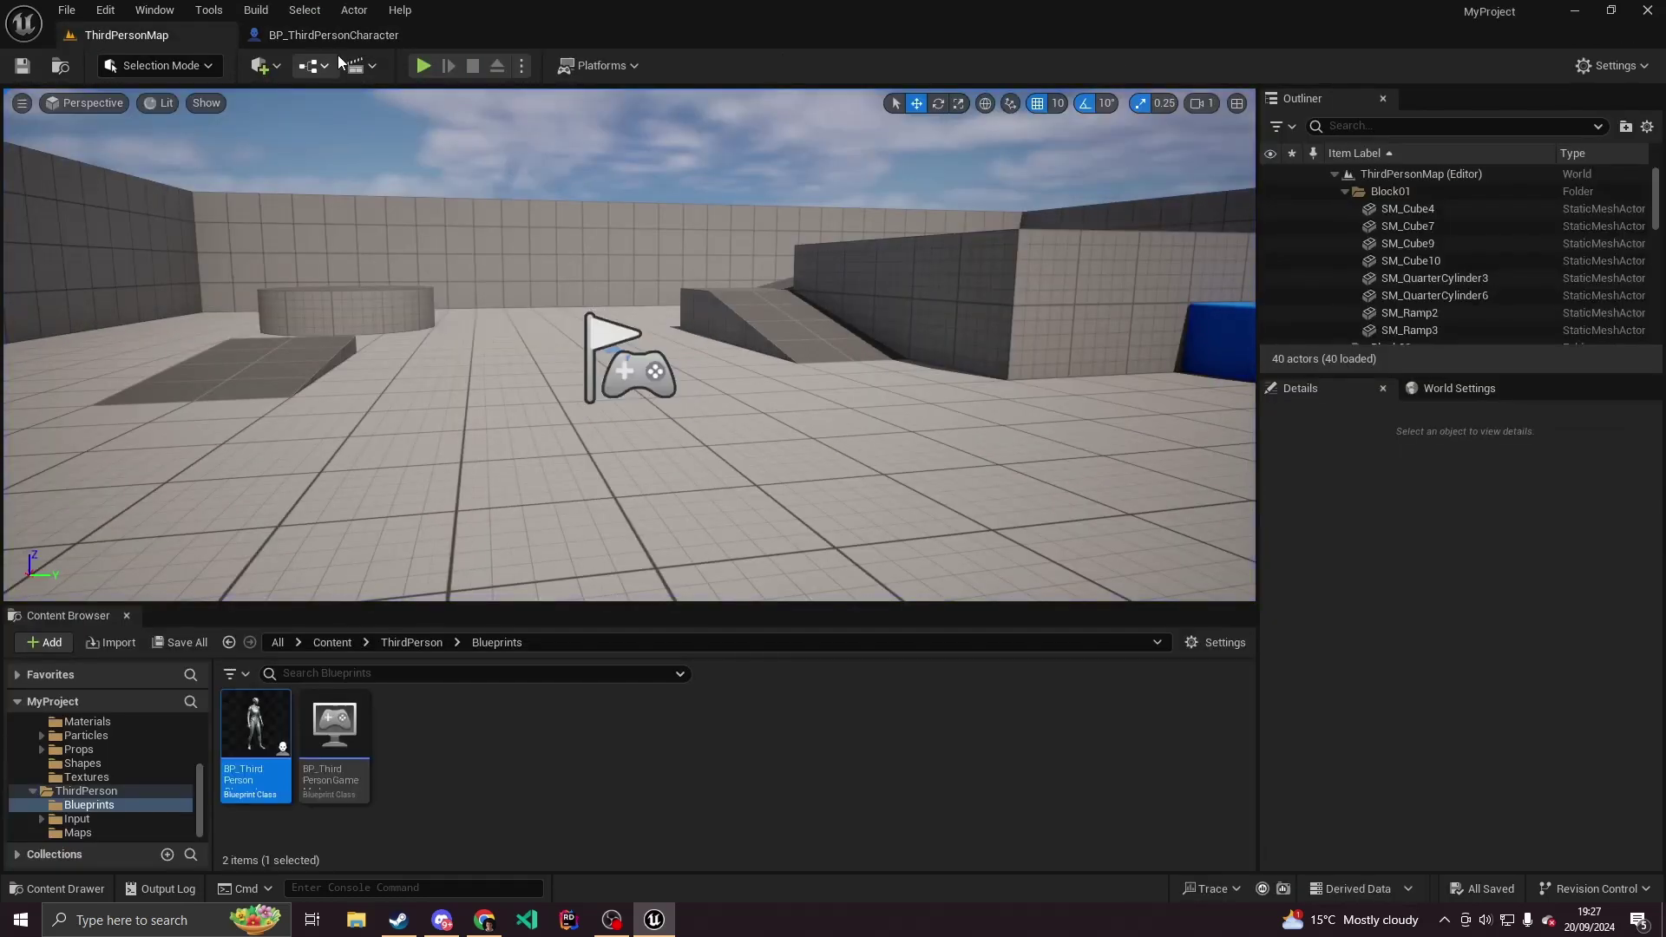
Step: Run the project as a standalone game, and open and close the Steam overlay to test it
{"action": "left_click", "coordinate": [522, 65]}
{"action": "left_click", "coordinate": [575, 214]}
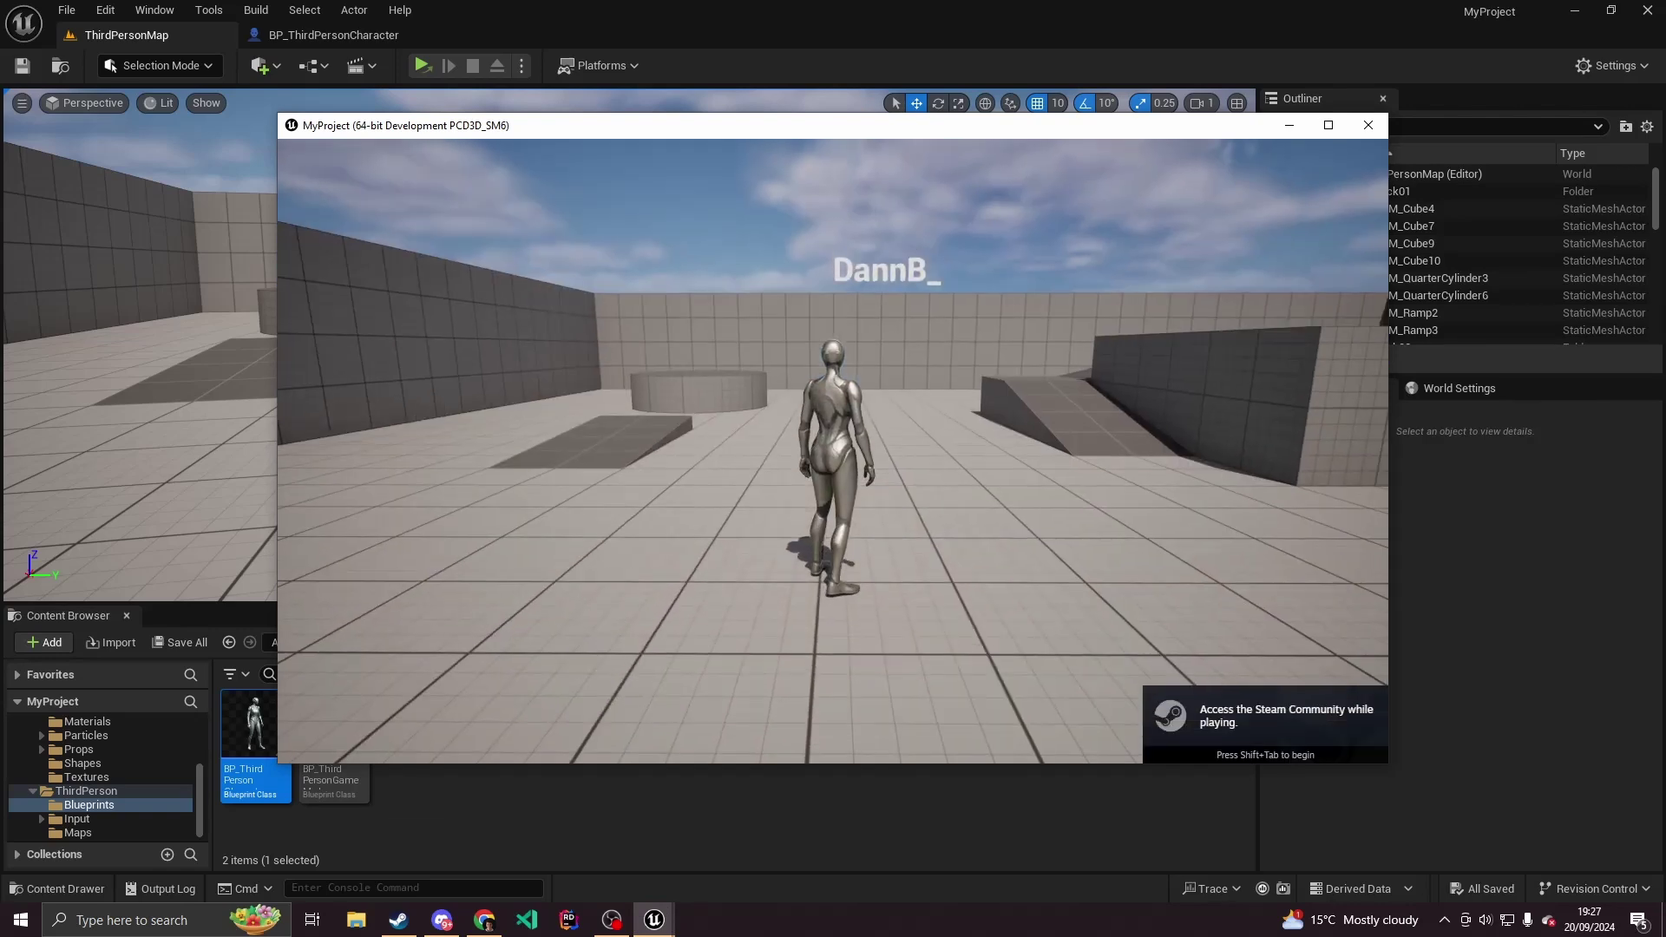
{"action": "key", "text": "shift+Tab"}
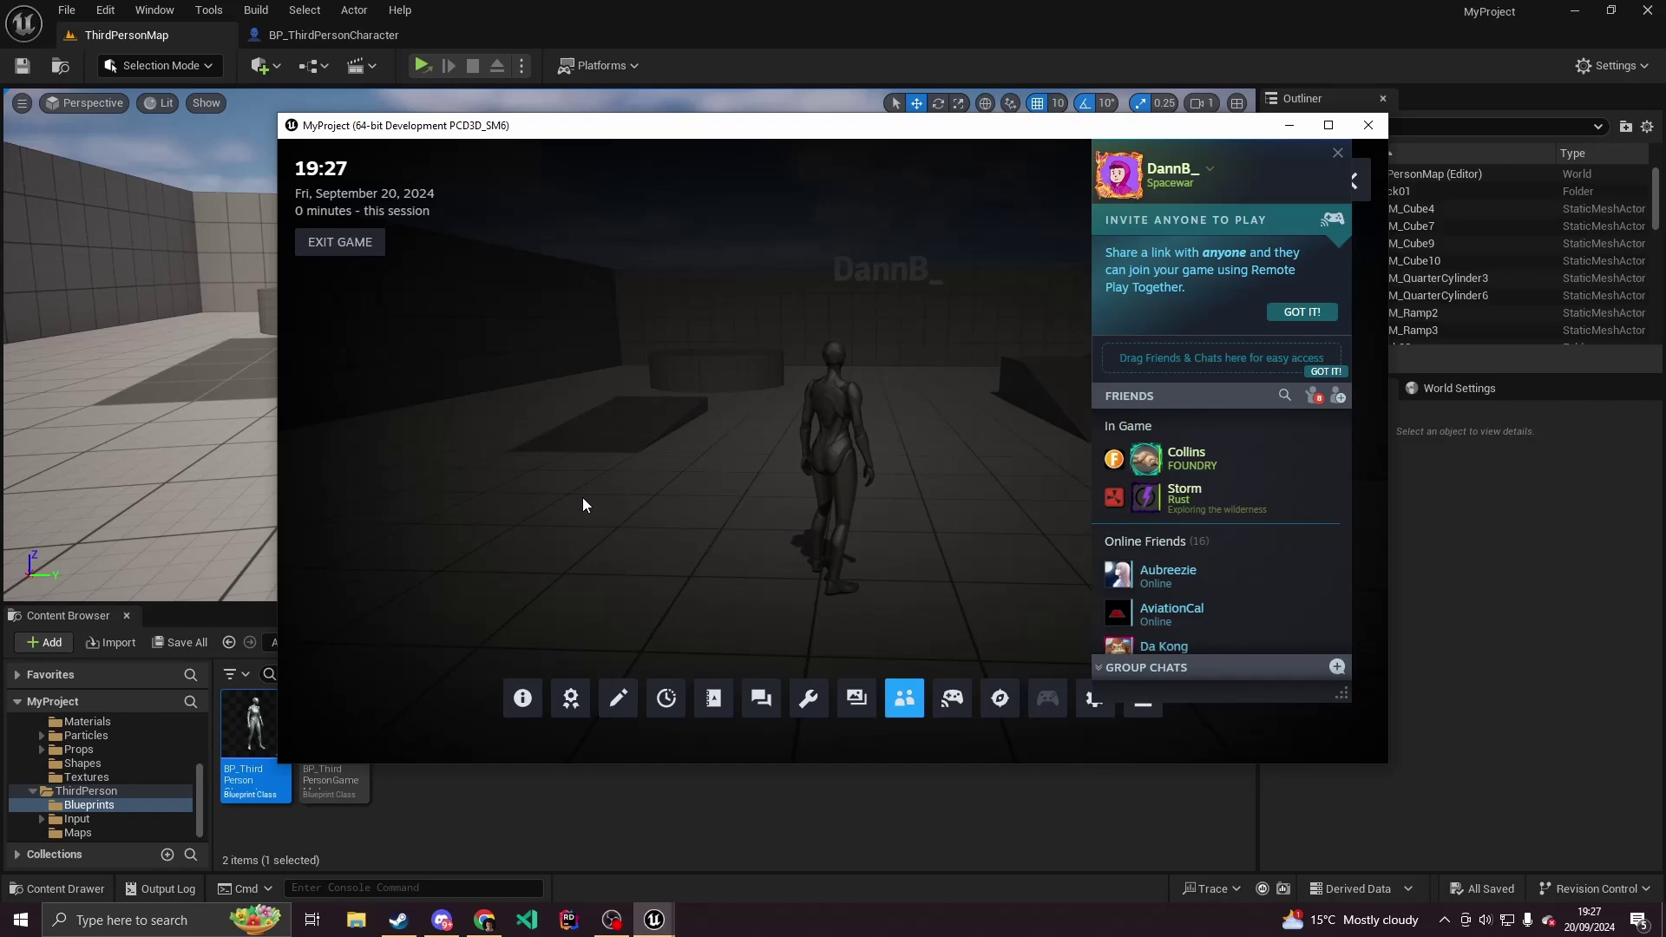
{"action": "key", "text": "shift+Tab"}
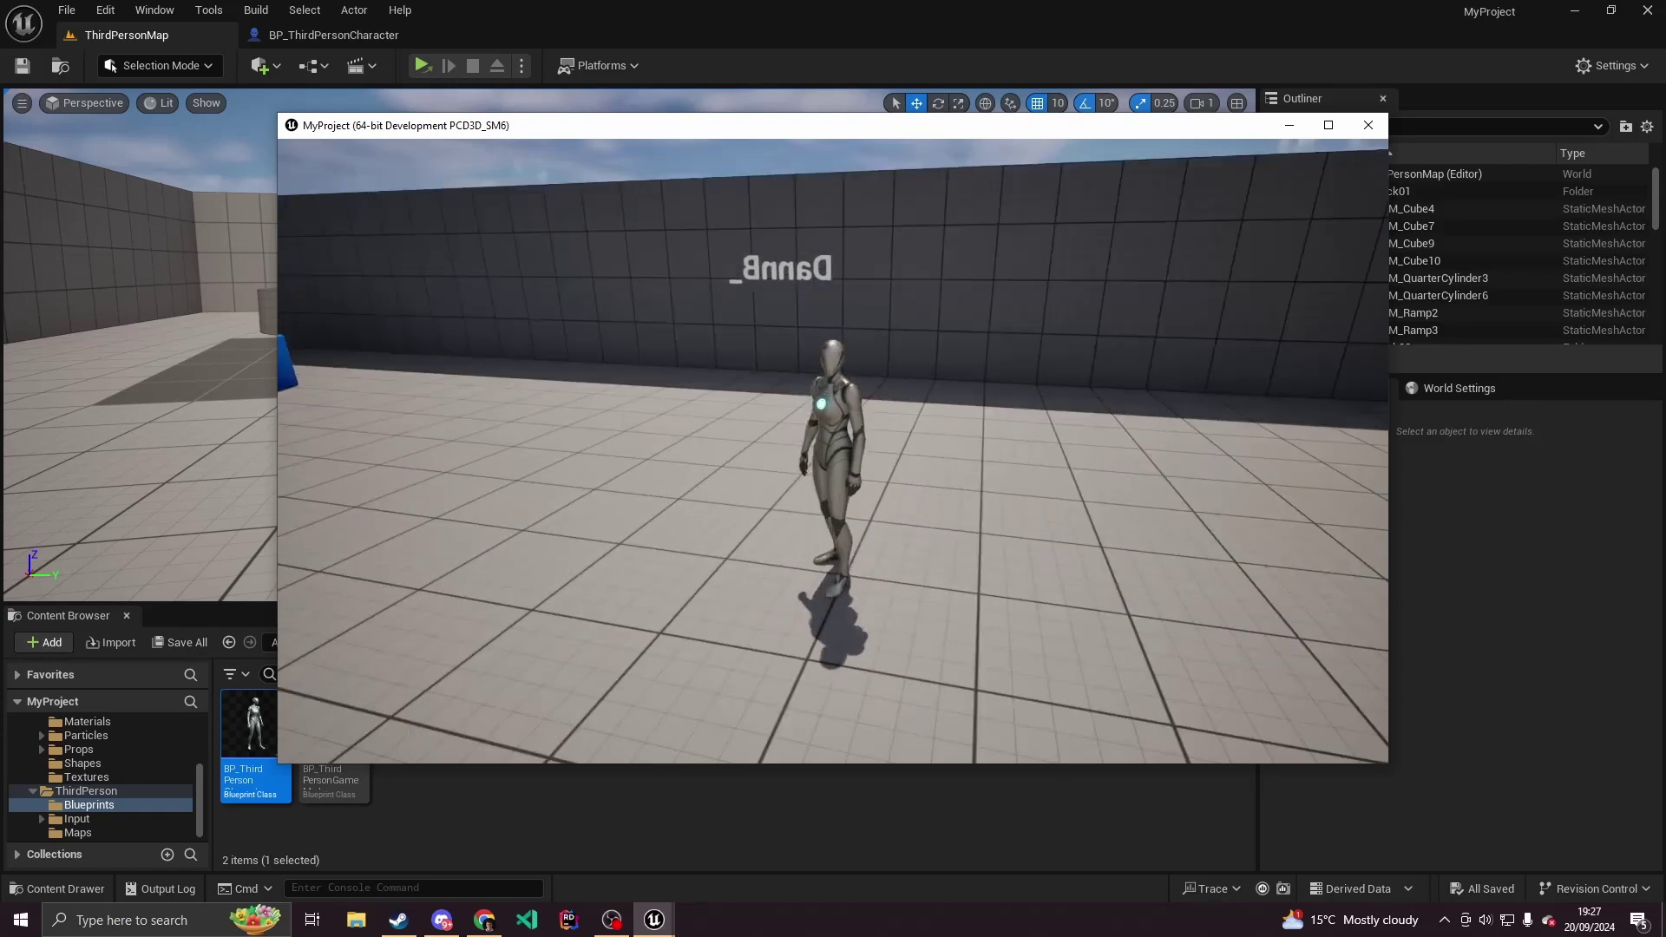
Step: Run and jump the character around the level to examine the Steam name text above its head
{"action": "key", "text": "w"}
{"action": "key", "text": "space"}
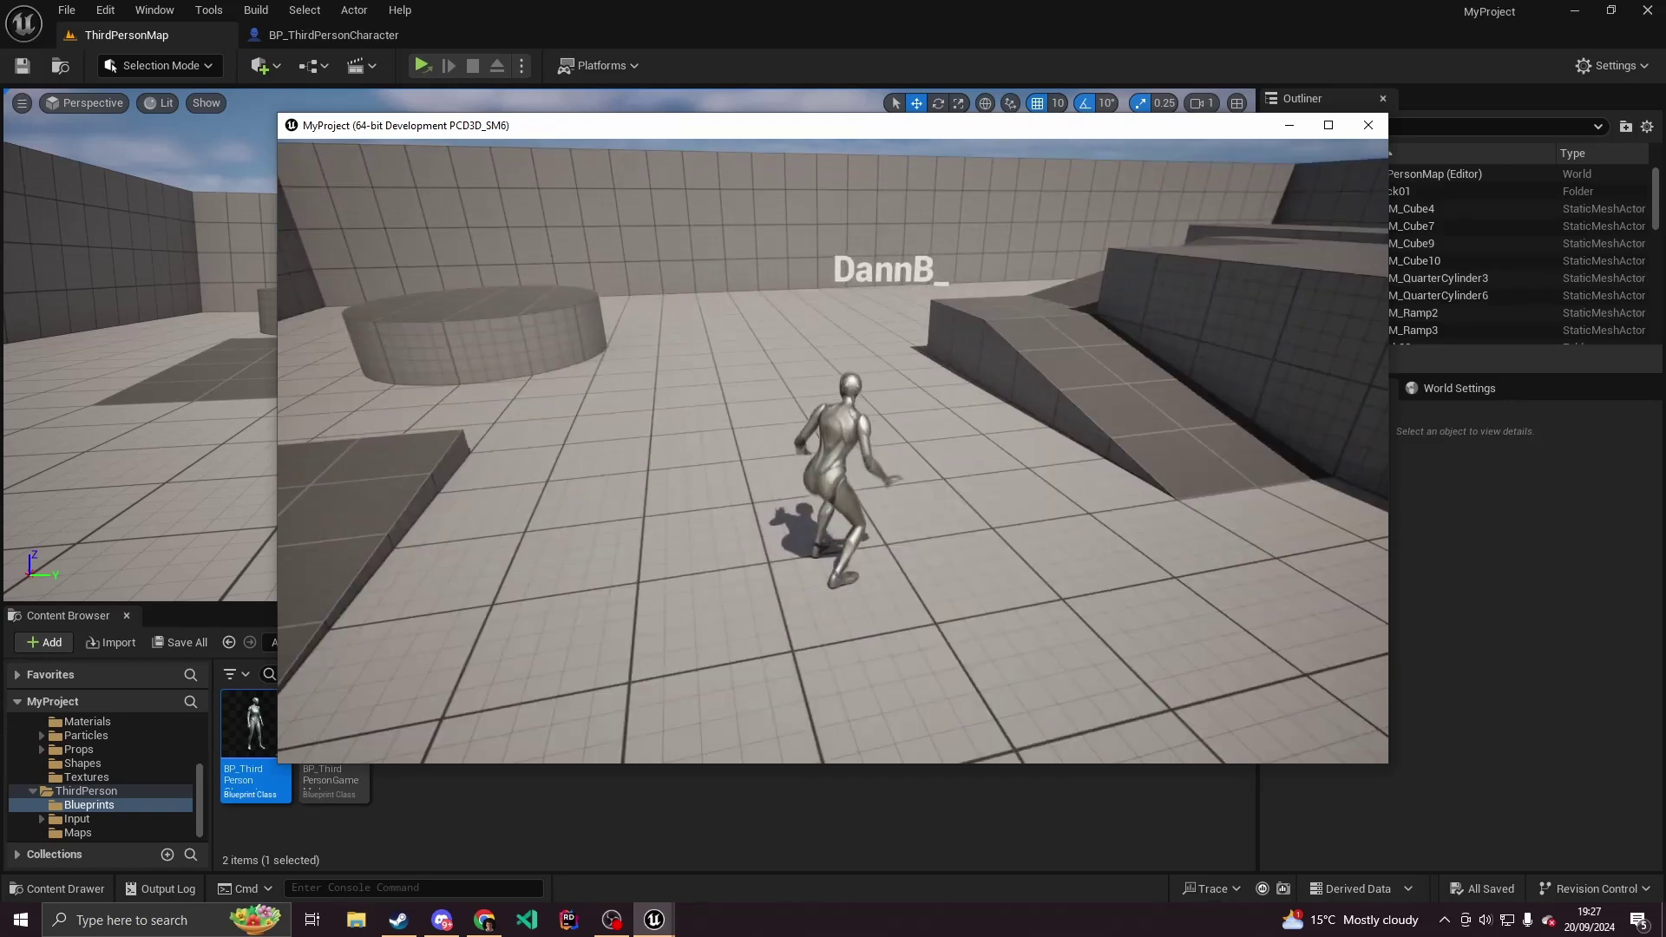
{"action": "key", "text": "s"}
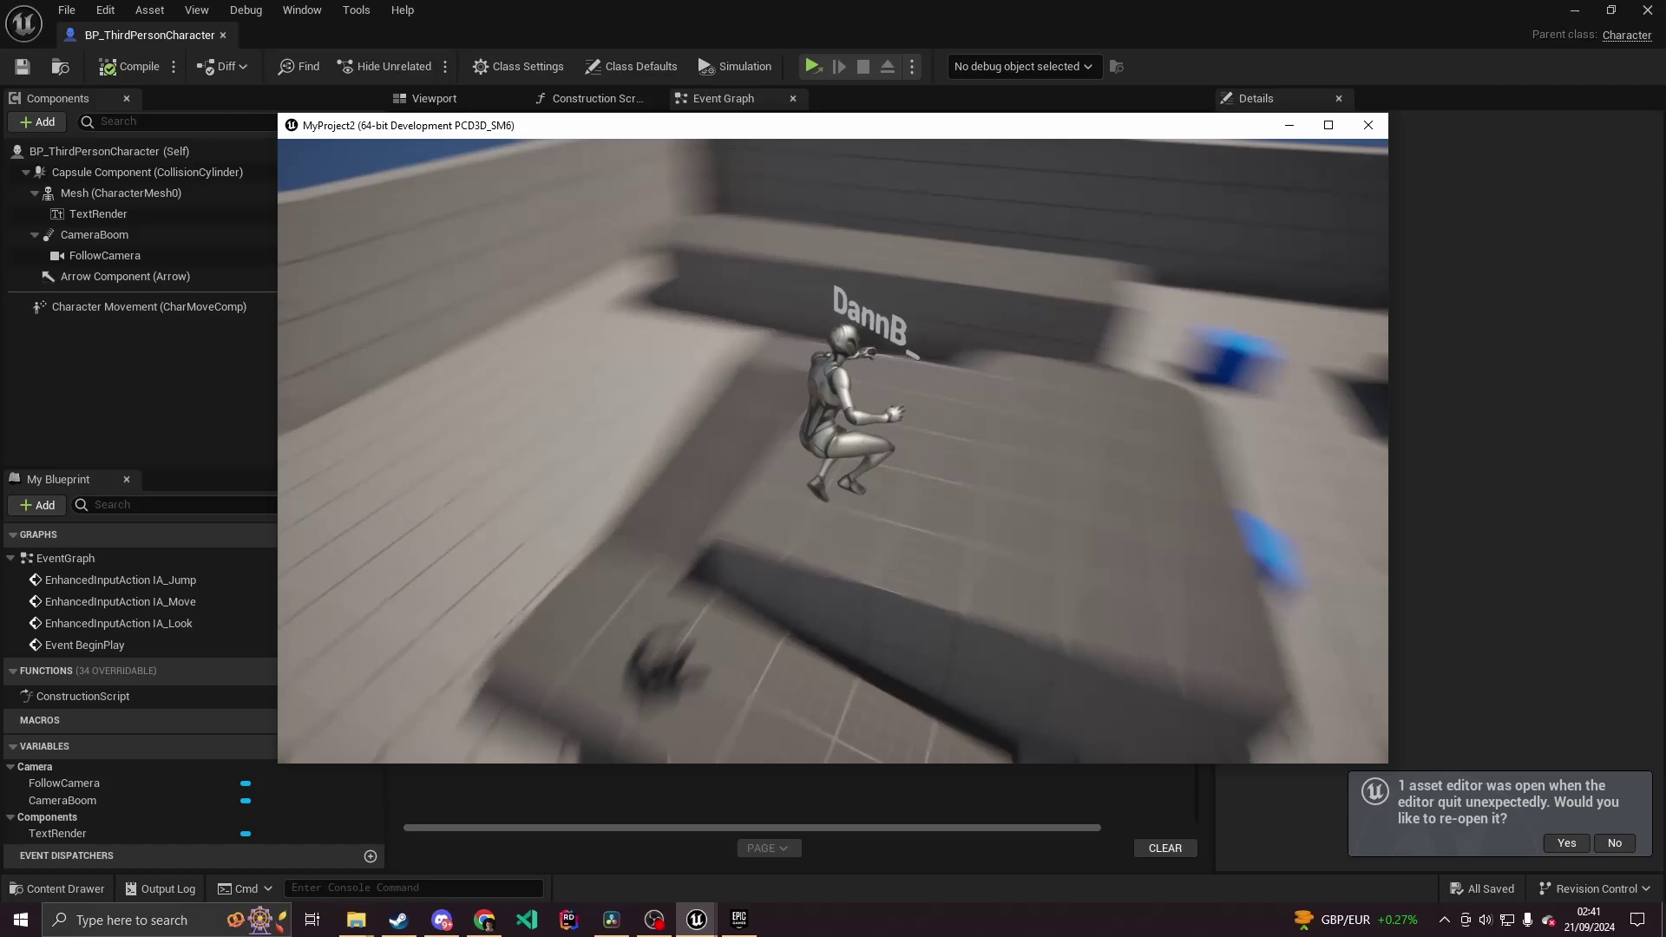
{"action": "key", "text": "w"}
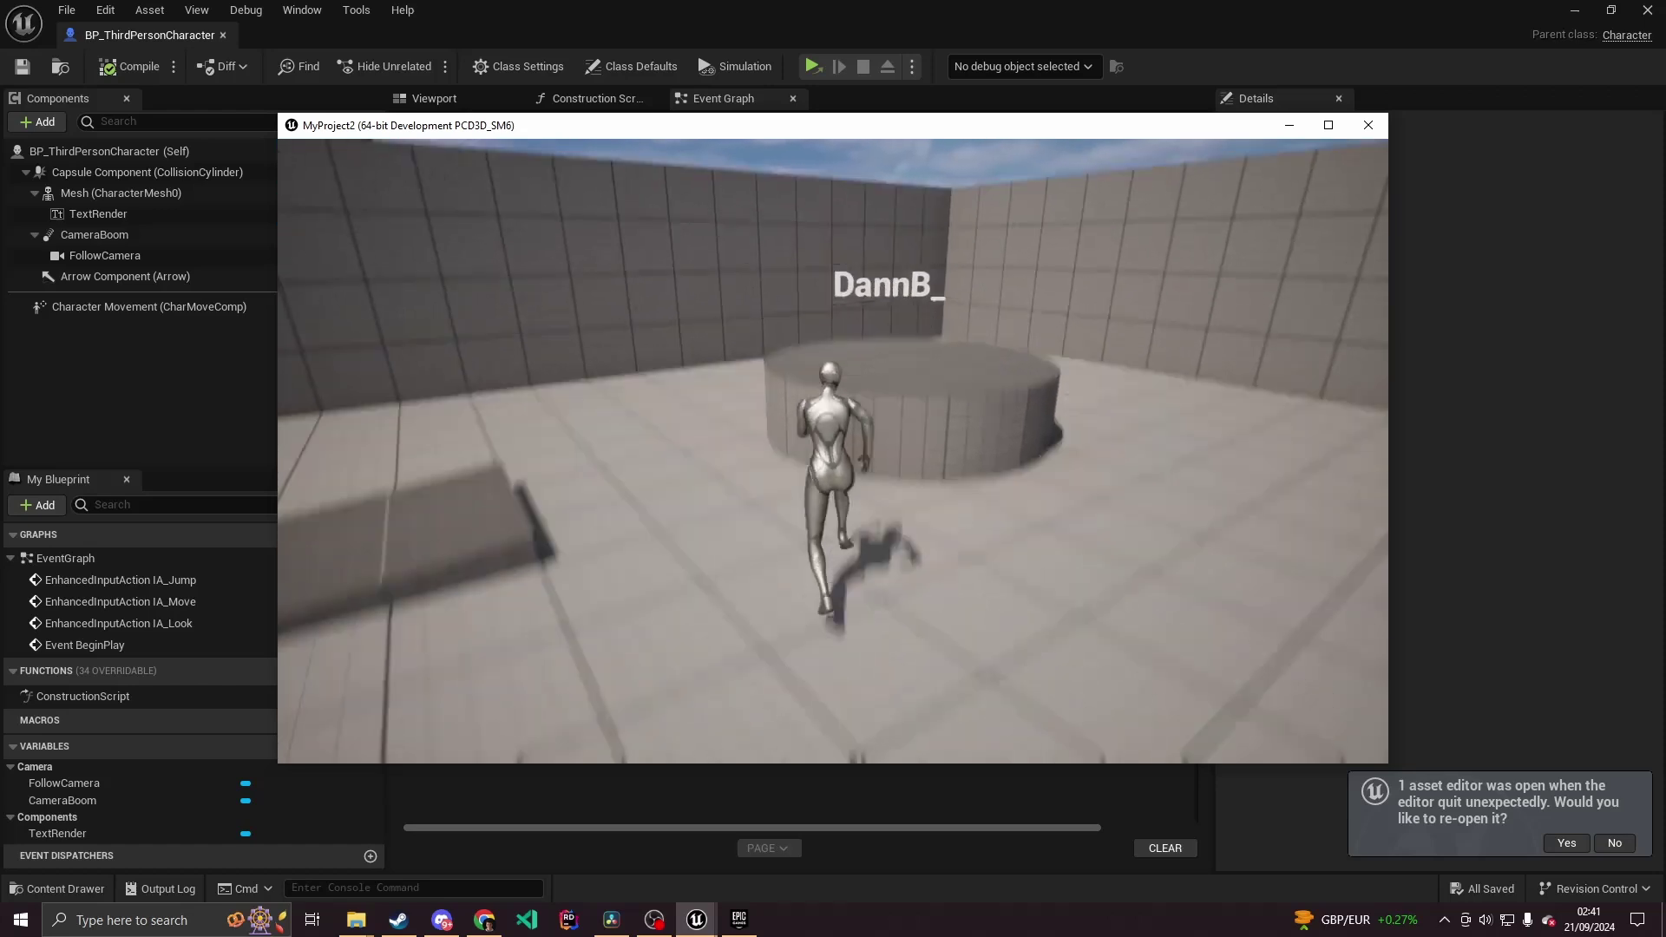
{"action": "key", "text": "space"}
{"action": "key", "text": "s"}
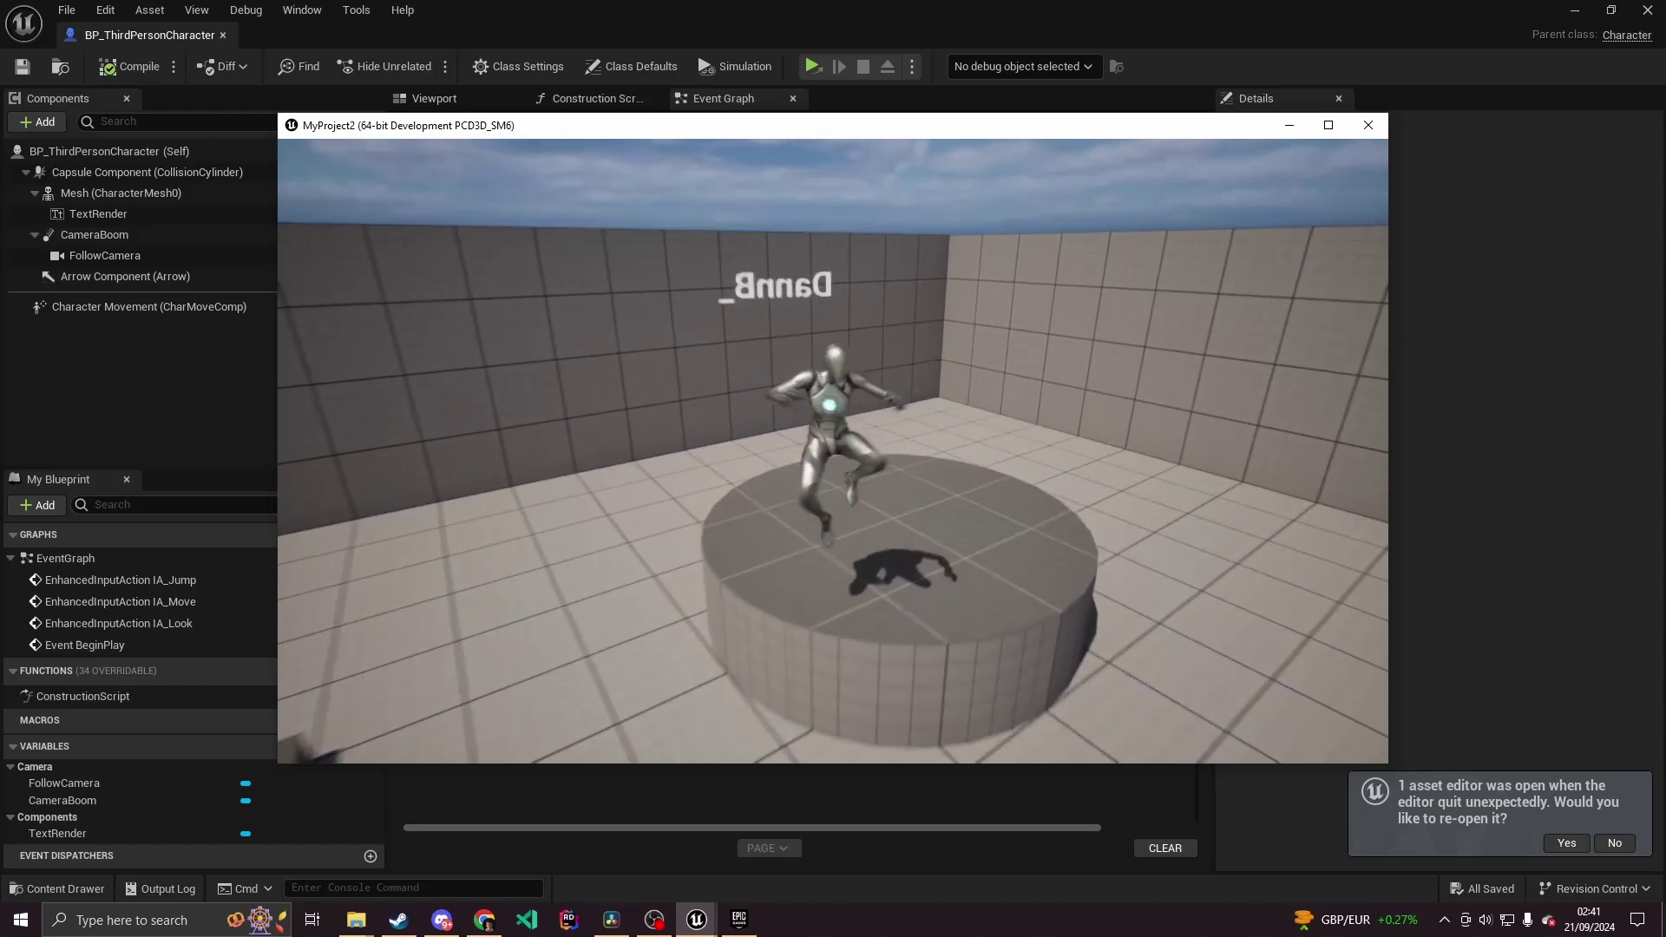
{"action": "key", "text": "w"}
{"action": "key", "text": "space"}
{"action": "key", "text": "s"}
{"action": "key", "text": "w"}
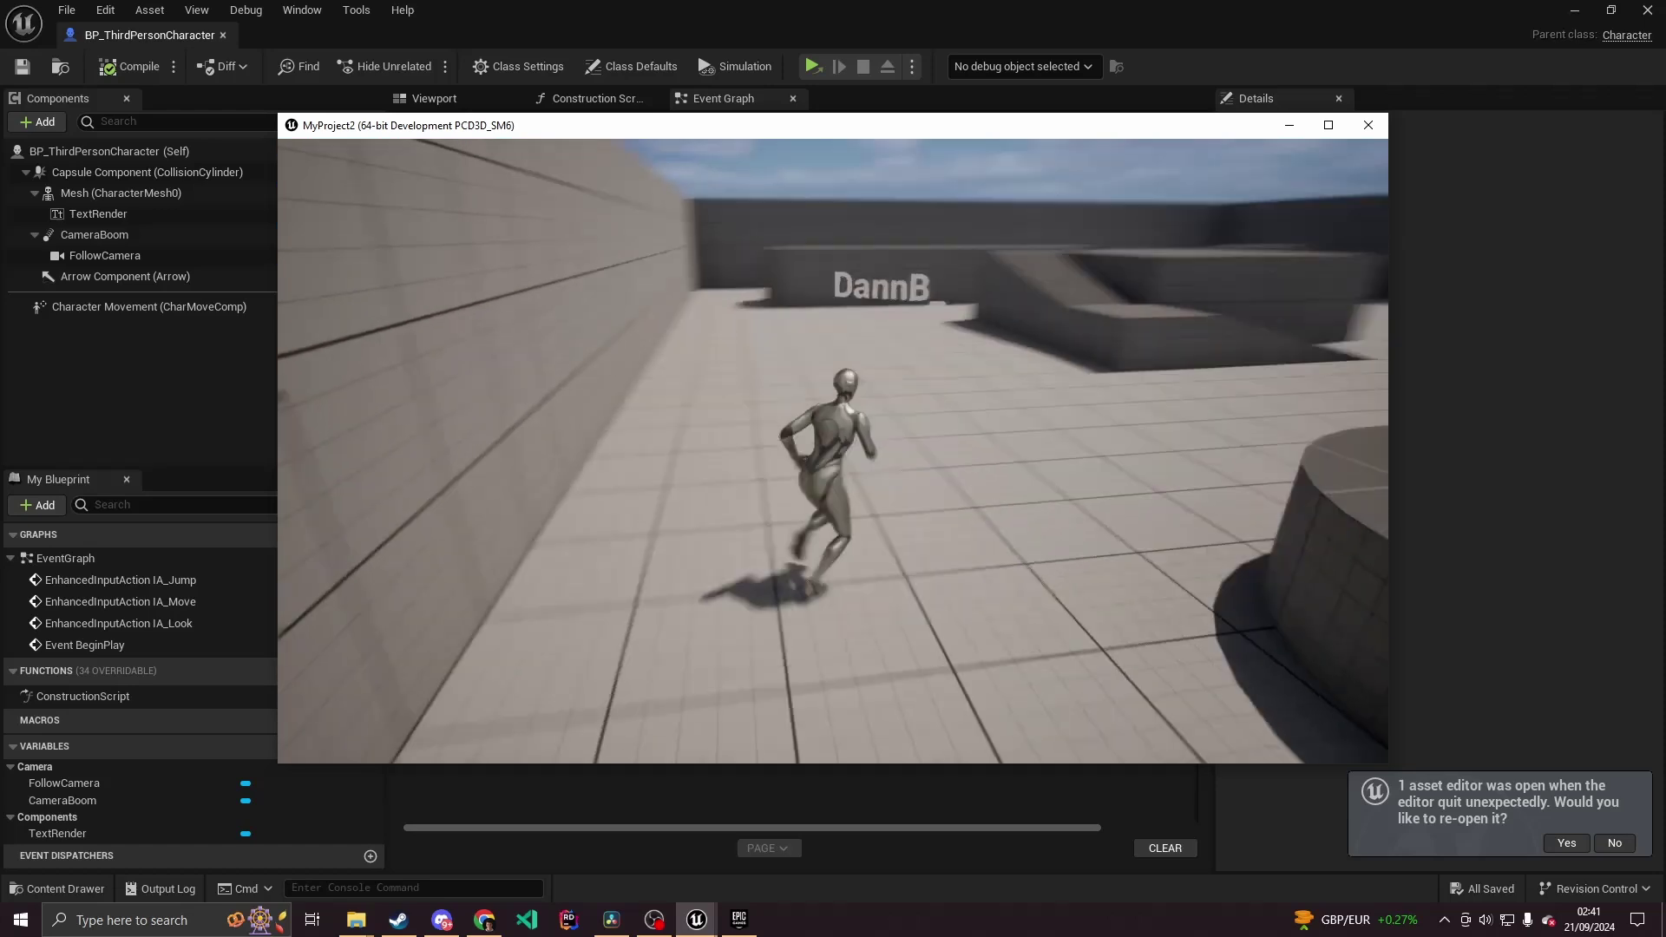